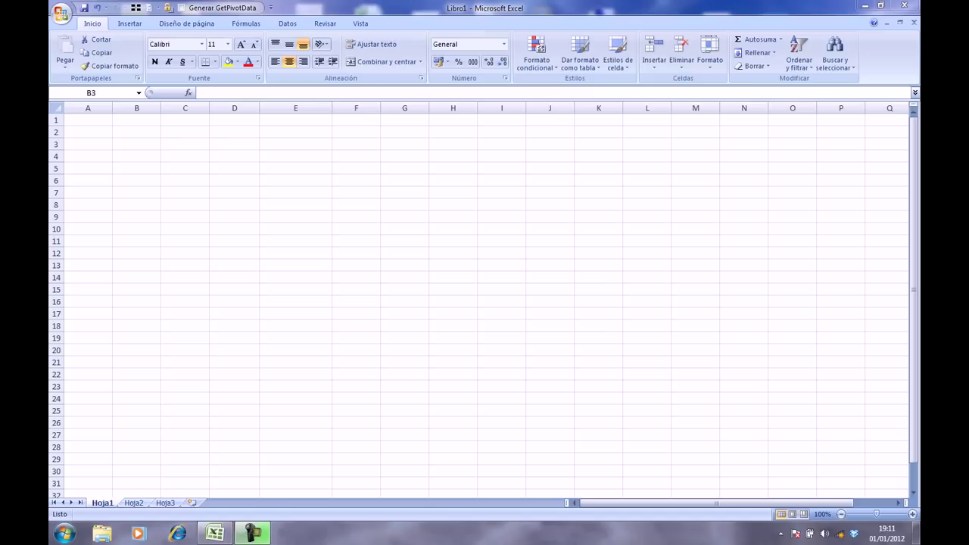
Enter 254875 in cell D5
click(234, 168)
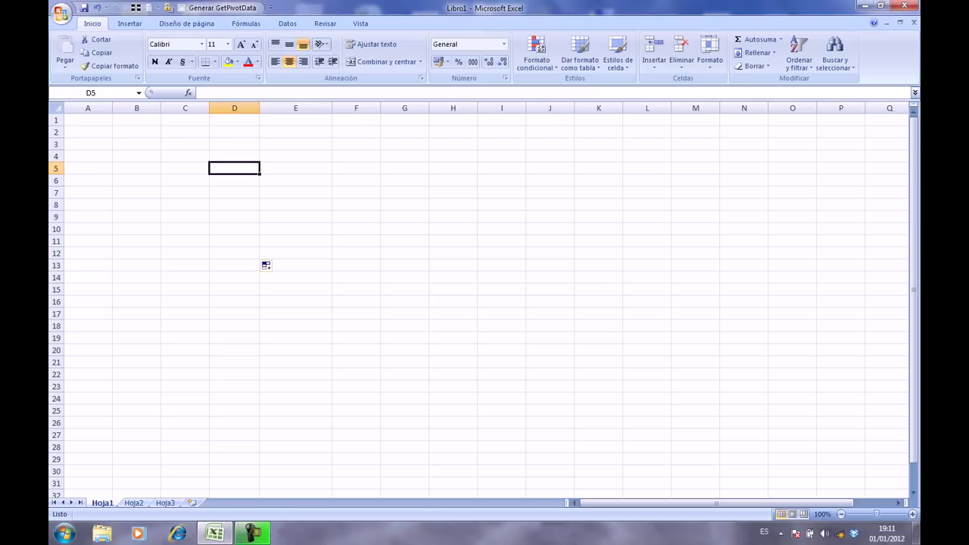
key(Down)
key(Down)
key(Up)
key(Up)
text(254875)
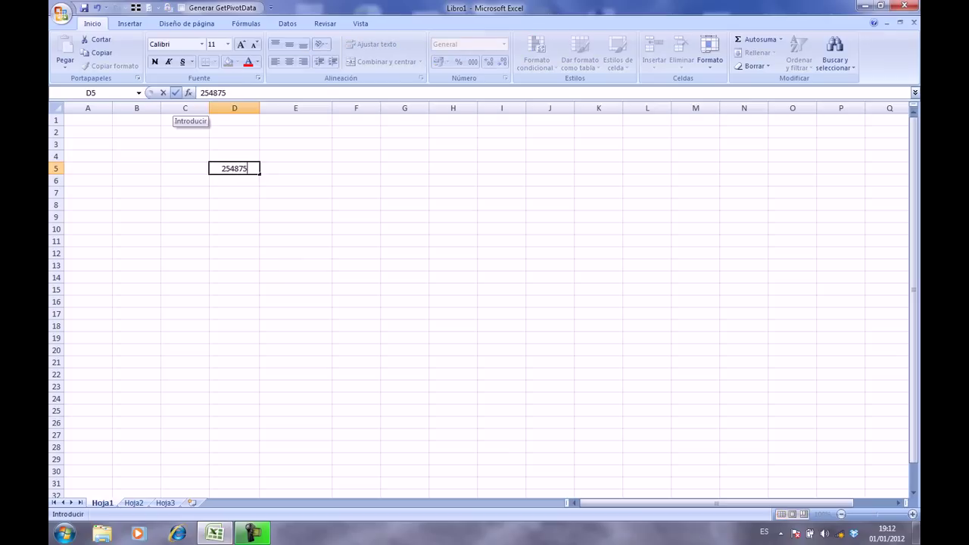
key(Return)
click(234, 168)
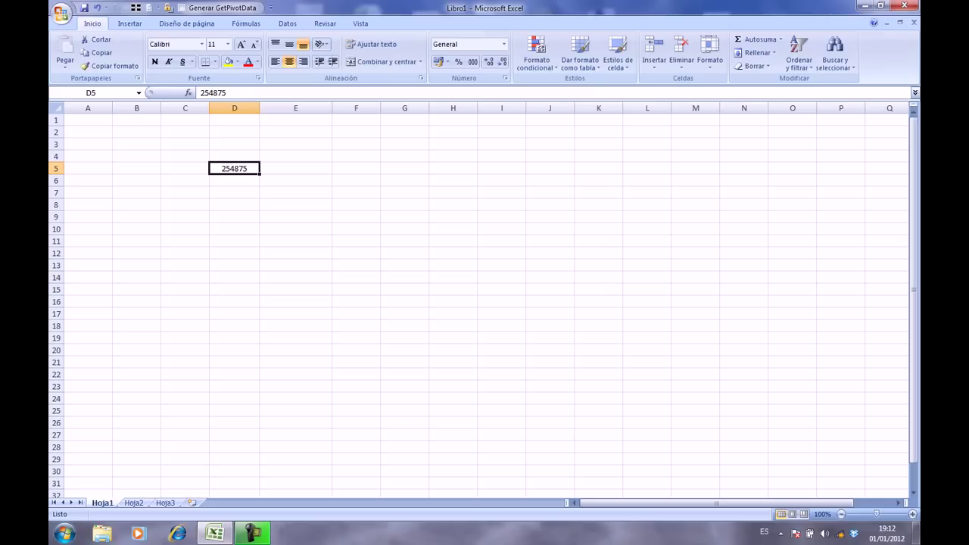
right_click(234, 169)
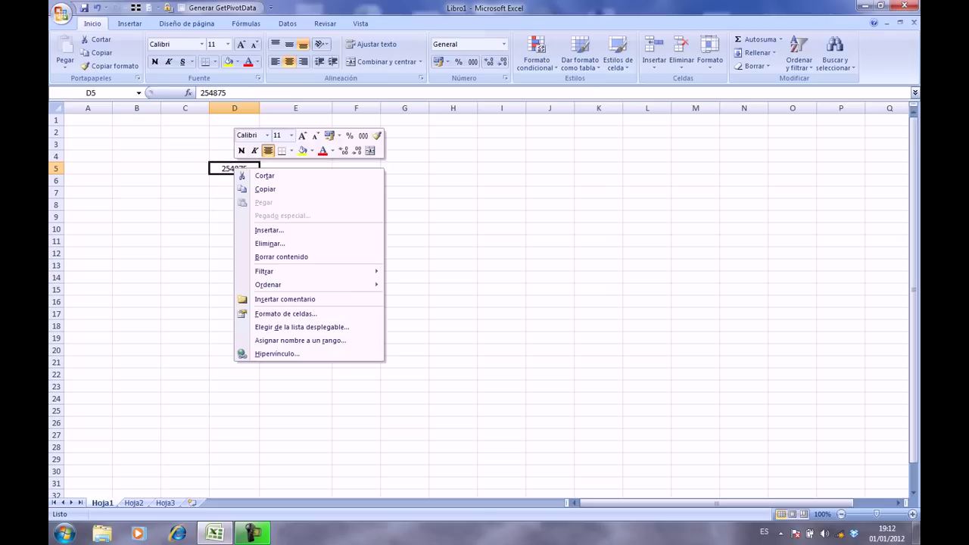
right_click(227, 169)
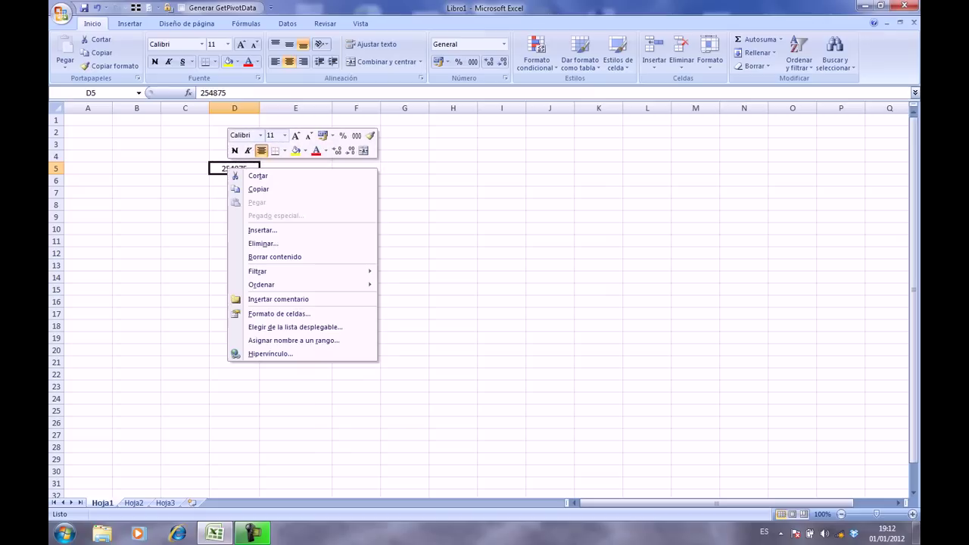
key(Escape)
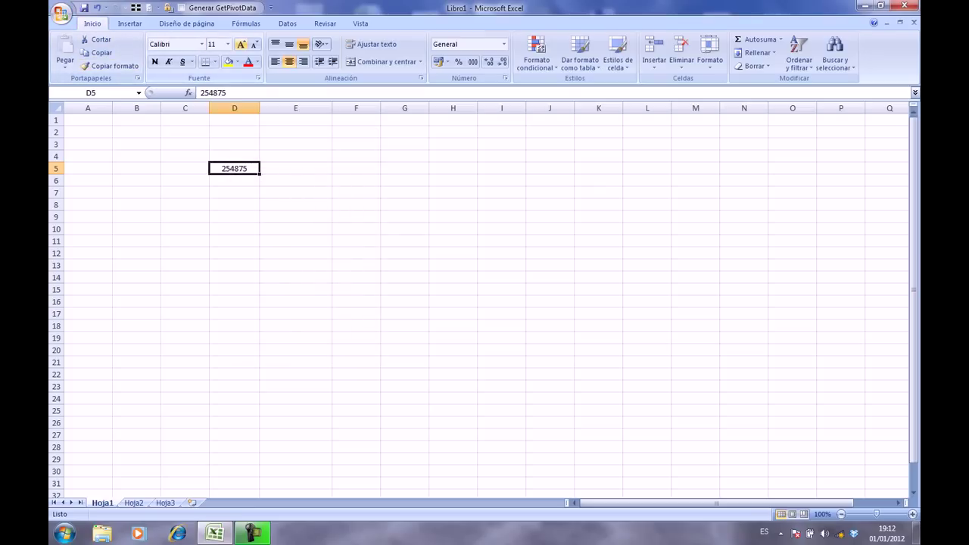
Set D5's font to Adobe Fan Heiti Std B after trying Adobe Hebrew and Adobe Caslon Pro
click(201, 44)
key(Down)
key(Down)
key(Down)
key(Return)
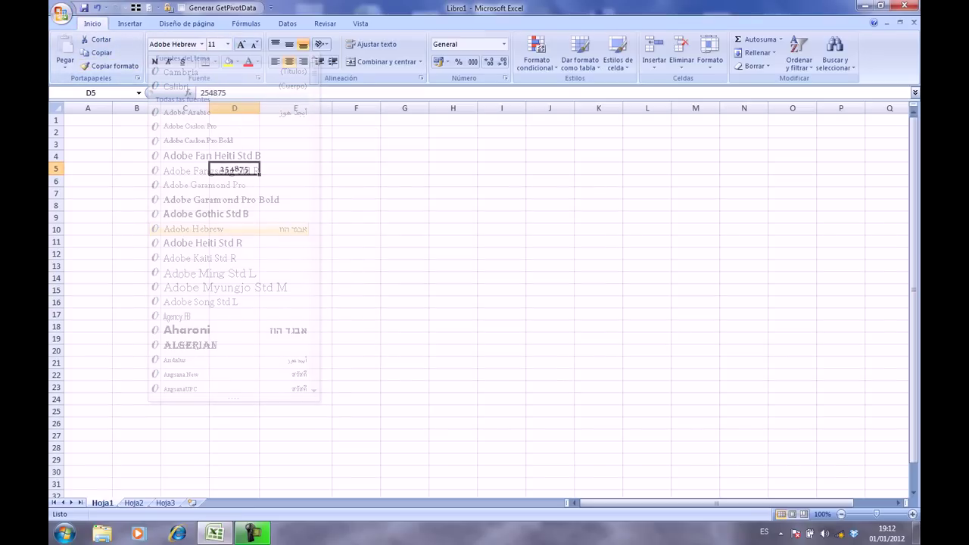
click(201, 44)
key(Down)
key(Down)
key(Down)
key(Return)
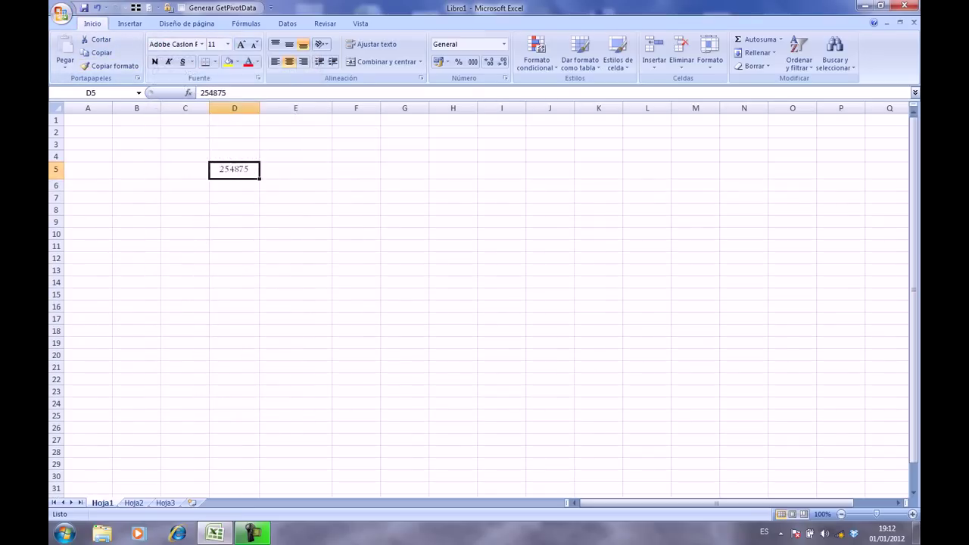
click(201, 44)
key(Down)
key(Down)
key(Return)
Set D5's font size to 10 after trying sizes 20 and 48
click(227, 43)
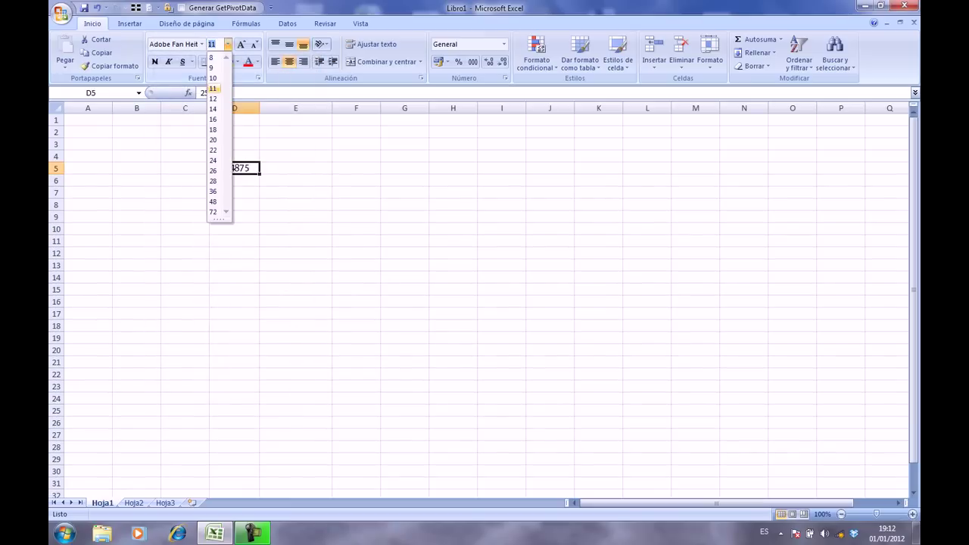
key(Down)
key(Down)
key(Down)
key(Return)
click(227, 44)
key(Down)
key(Down)
key(Down)
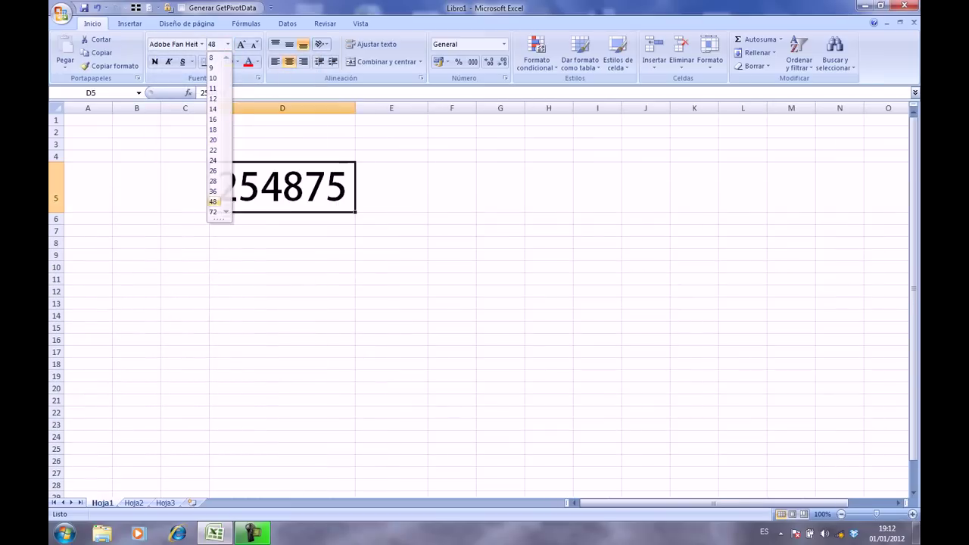
key(Return)
click(227, 43)
key(Up)
key(Up)
key(Up)
key(Return)
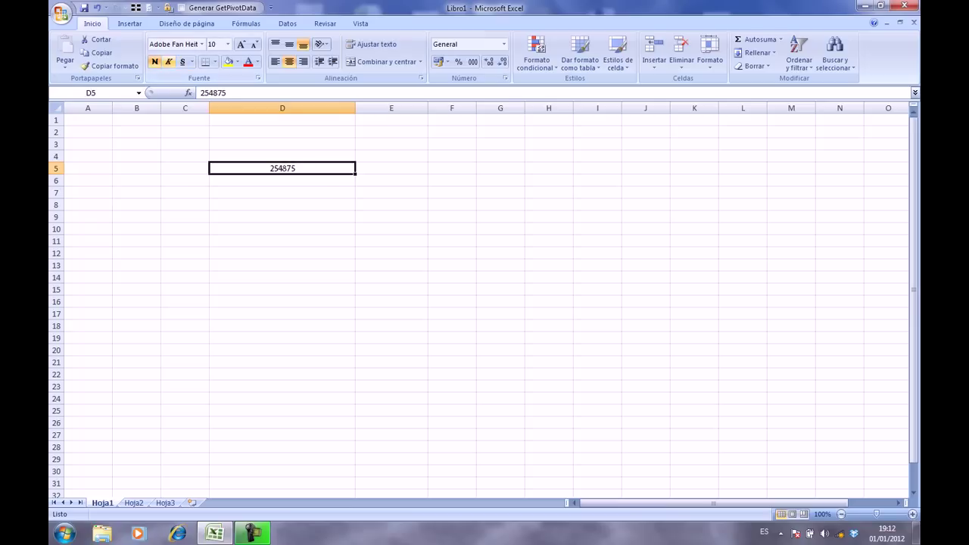
Toggle the italic and underline formatting on 254875
click(168, 62)
click(182, 62)
click(168, 61)
click(183, 61)
click(215, 61)
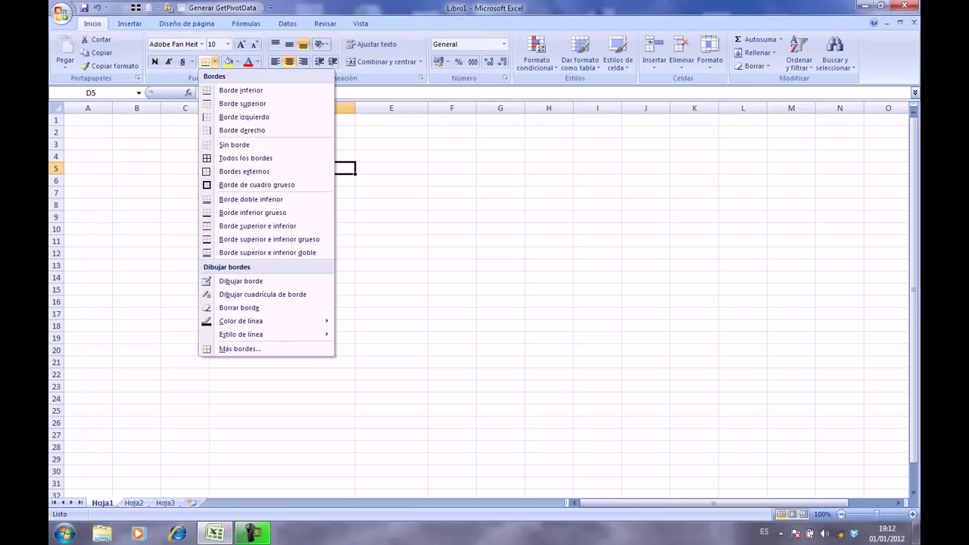
Widen column D and put borders around every cell of D5:F14
click(392, 204)
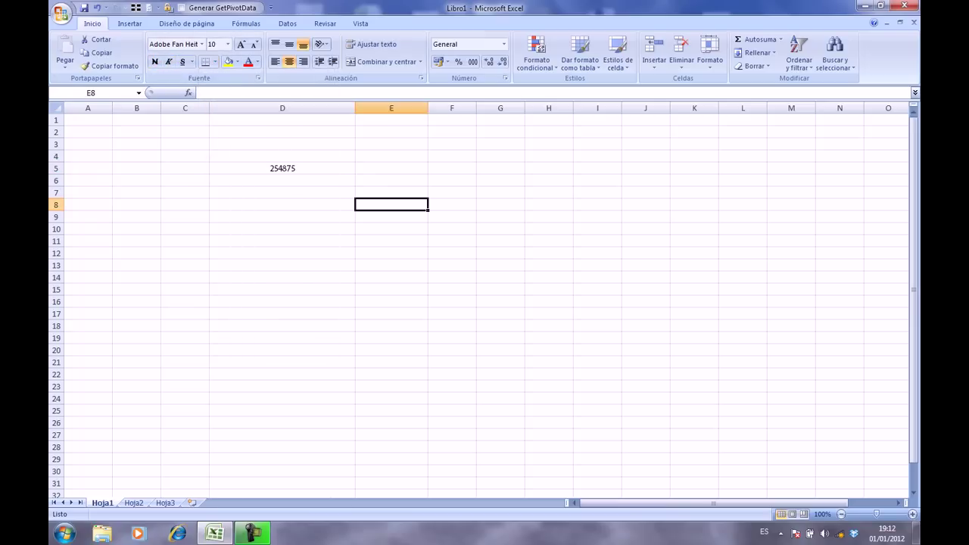
double_click(355, 108)
click(384, 168)
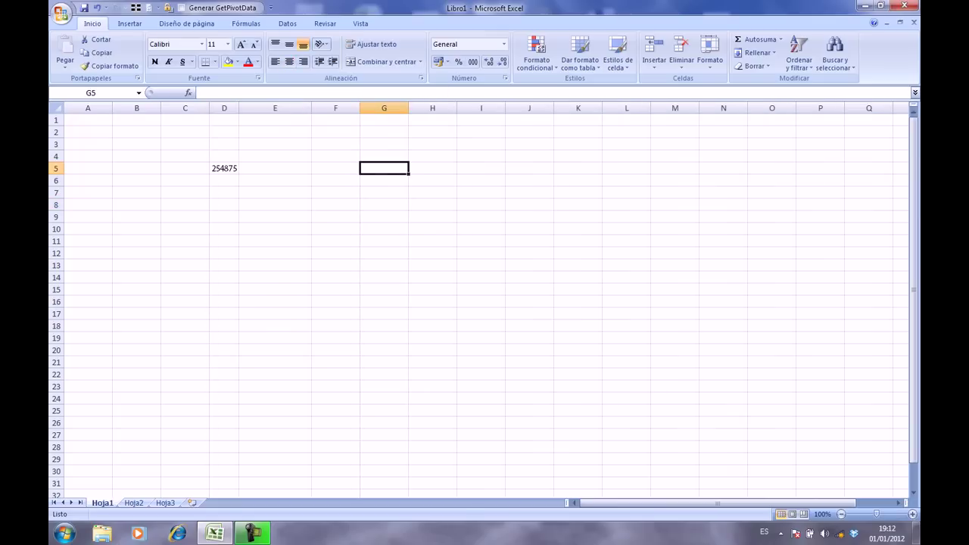
drag(238, 107, 272, 108)
mouse_move(227, 168)
mouse_down()
mouse_move(250, 268)
mouse_move(379, 277)
mouse_up()
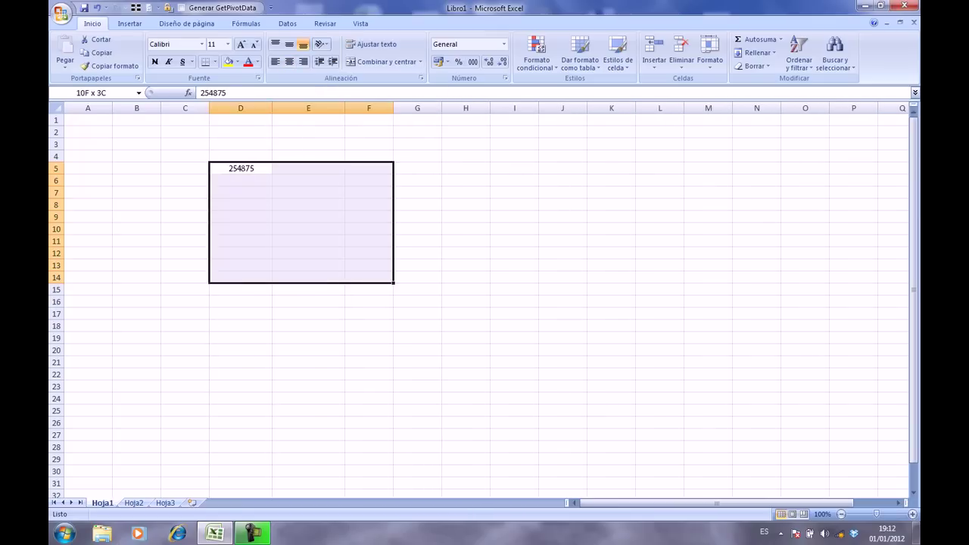
click(215, 61)
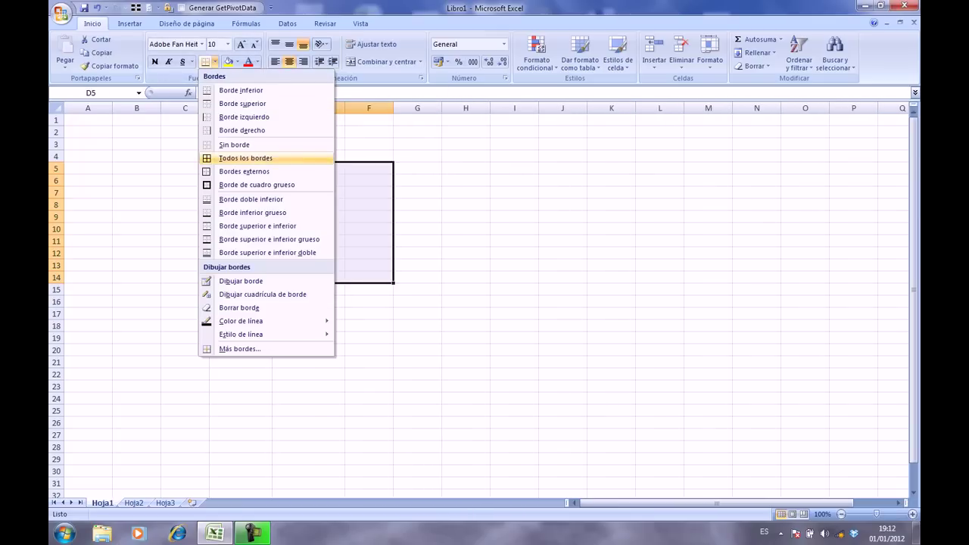
click(234, 157)
click(465, 180)
Enter the headings titulo, autor and pag in D5, E5 and F5
click(241, 168)
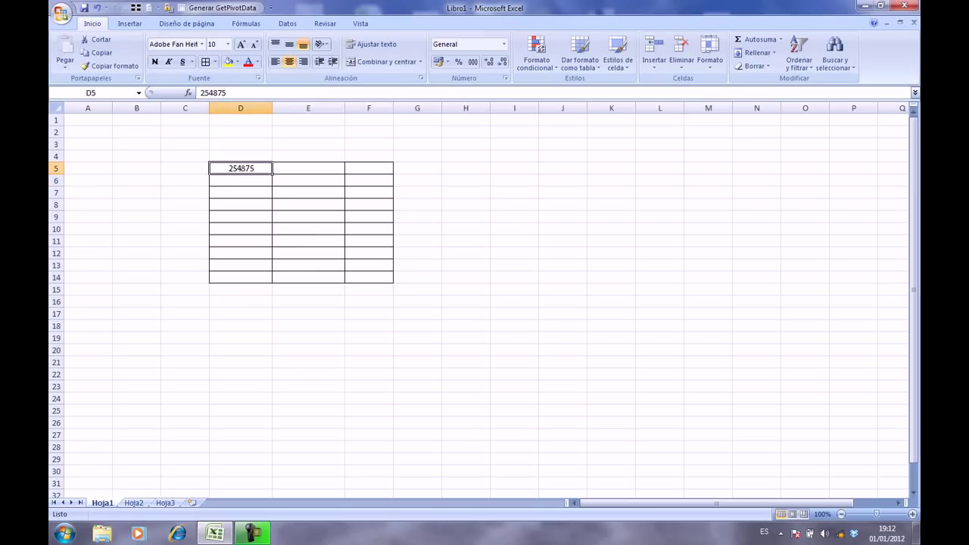
text(titulo)
key(Return)
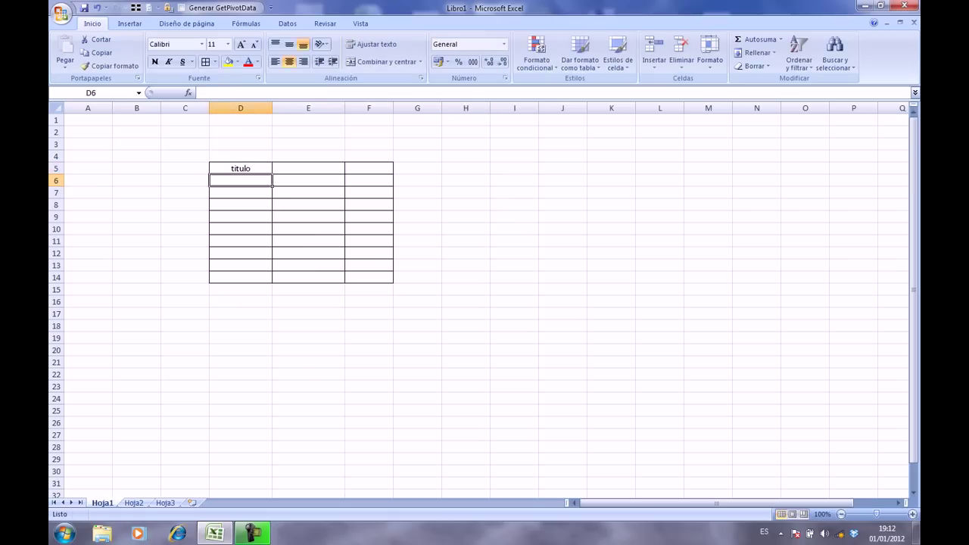
click(241, 168)
click(308, 168)
text(aut)
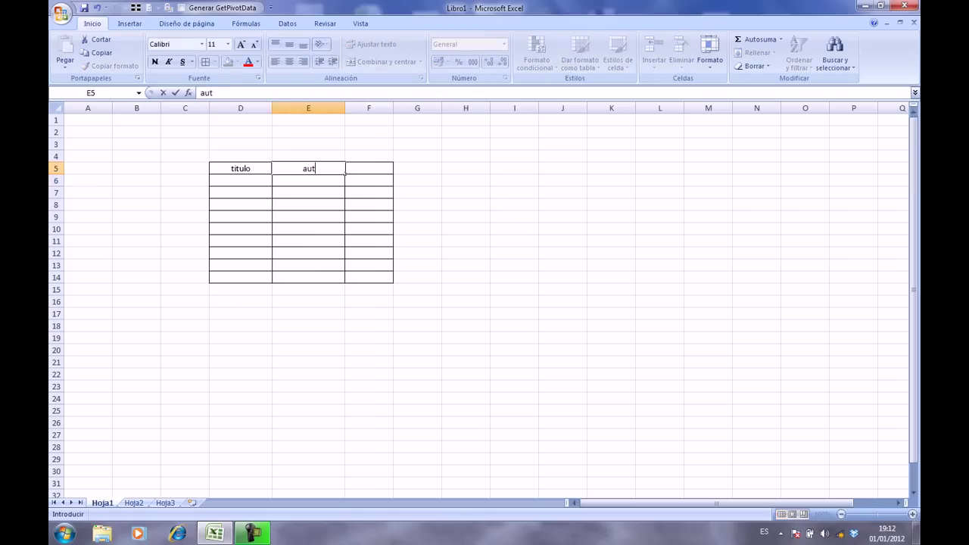
text(or)
key(Return)
click(308, 168)
click(369, 168)
text(pag)
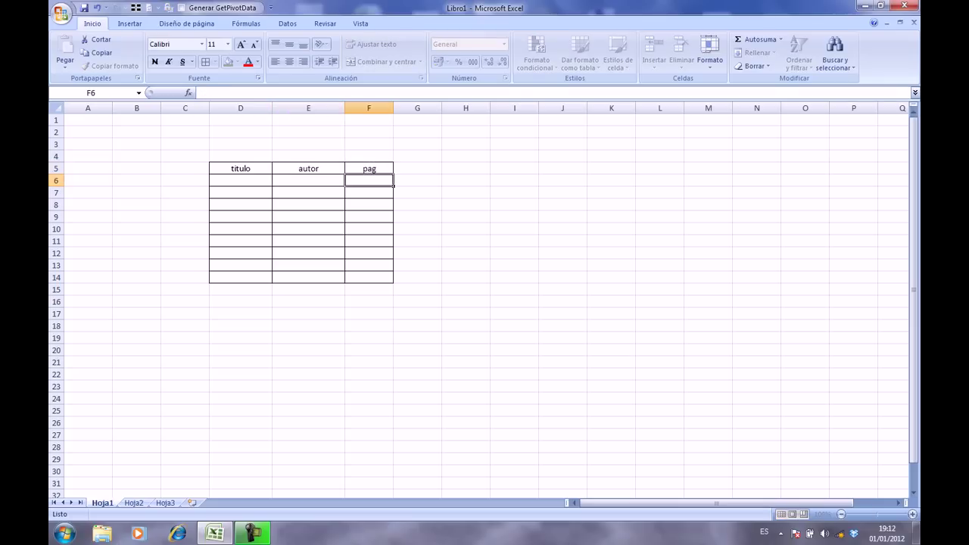
key(Return)
Remove all borders from the D5:F14 table
drag(241, 168, 369, 277)
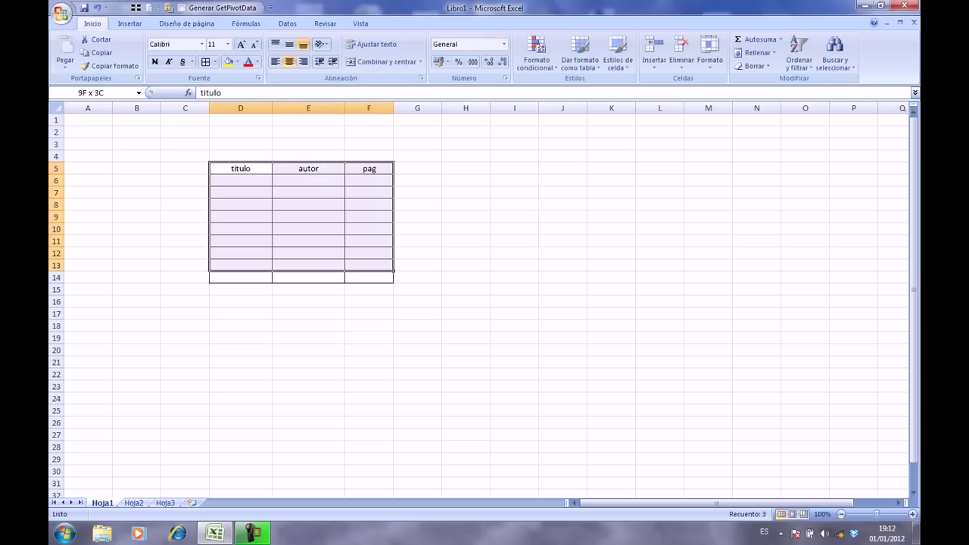
drag(240, 108, 417, 109)
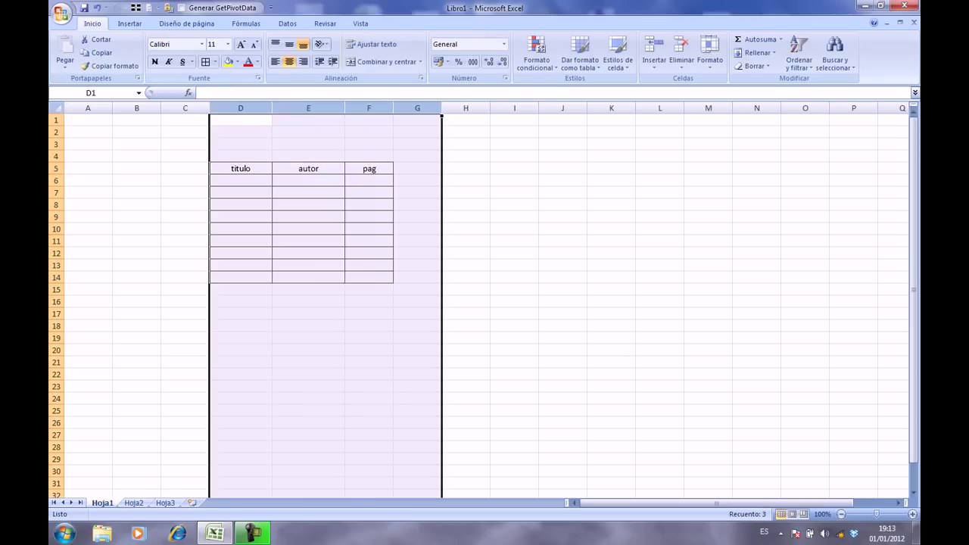
click(215, 61)
click(234, 143)
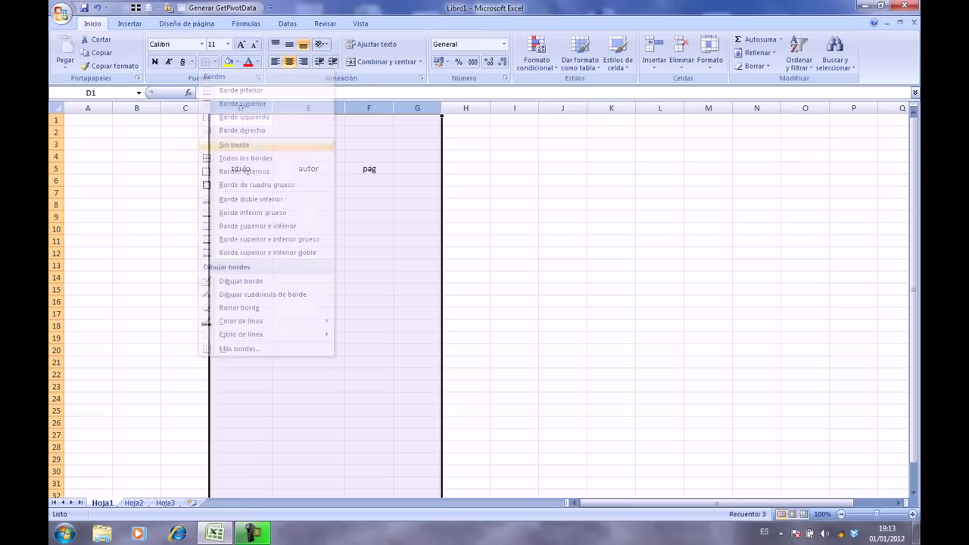
click(417, 253)
drag(241, 168, 369, 277)
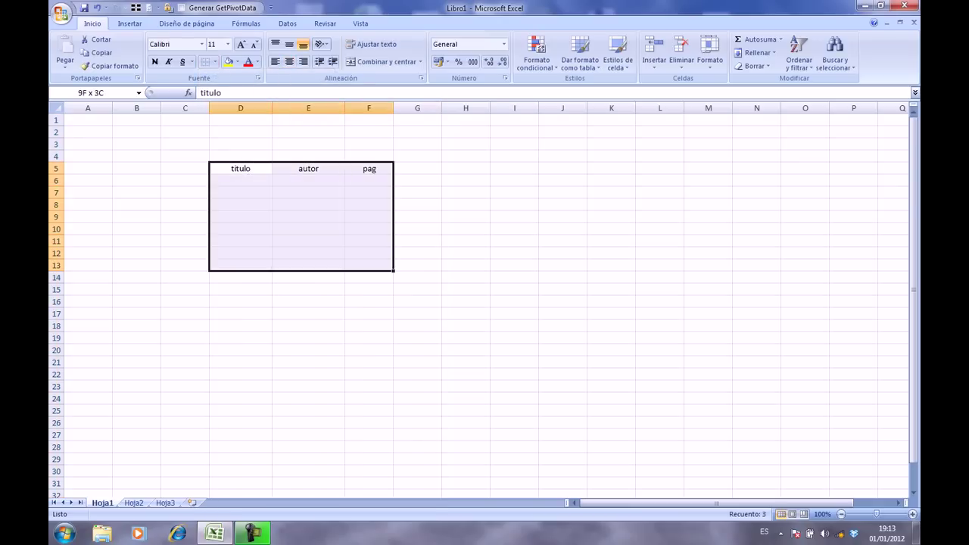
drag(514, 216, 465, 217)
Erase the autor and pag headings, leaving only titulo in D5
drag(241, 168, 369, 168)
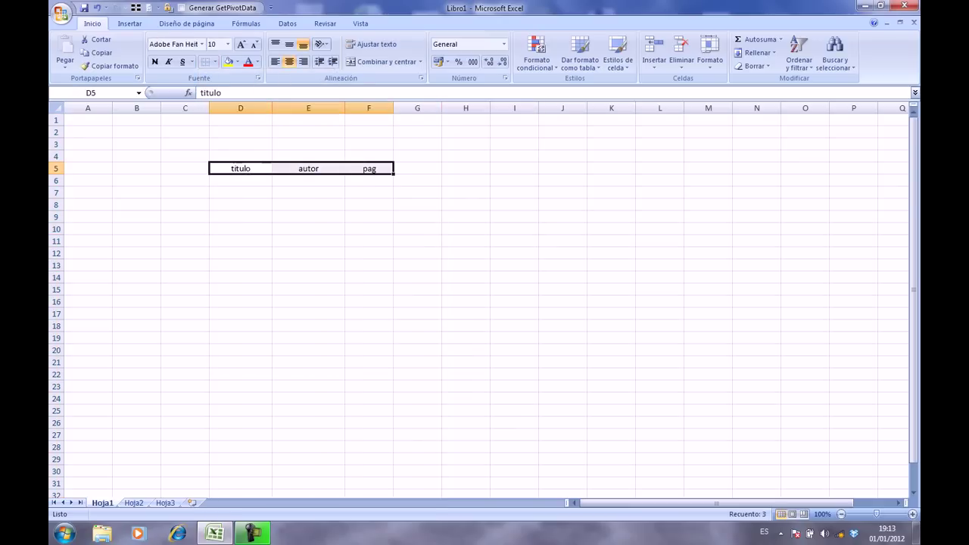
drag(308, 168, 368, 168)
key(Delete)
drag(308, 205, 308, 216)
click(241, 168)
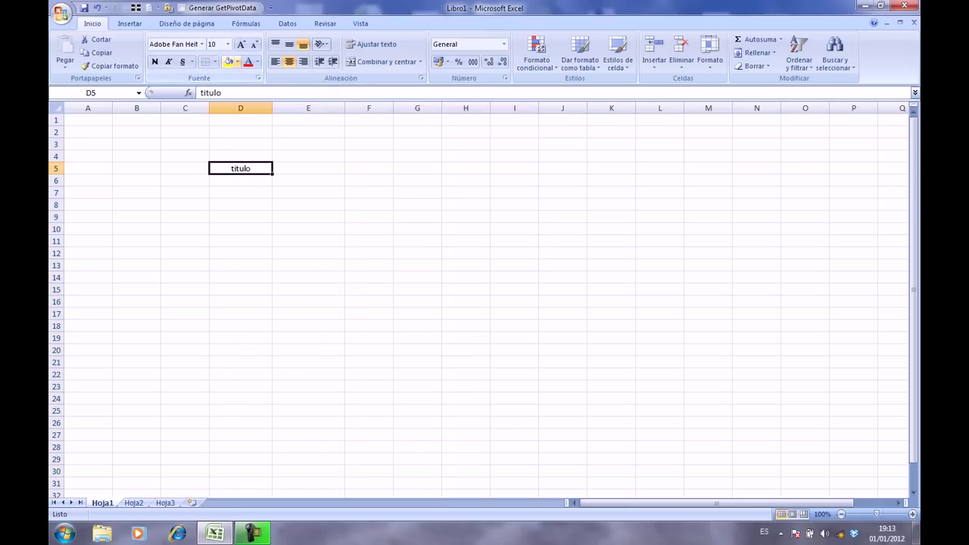
click(237, 61)
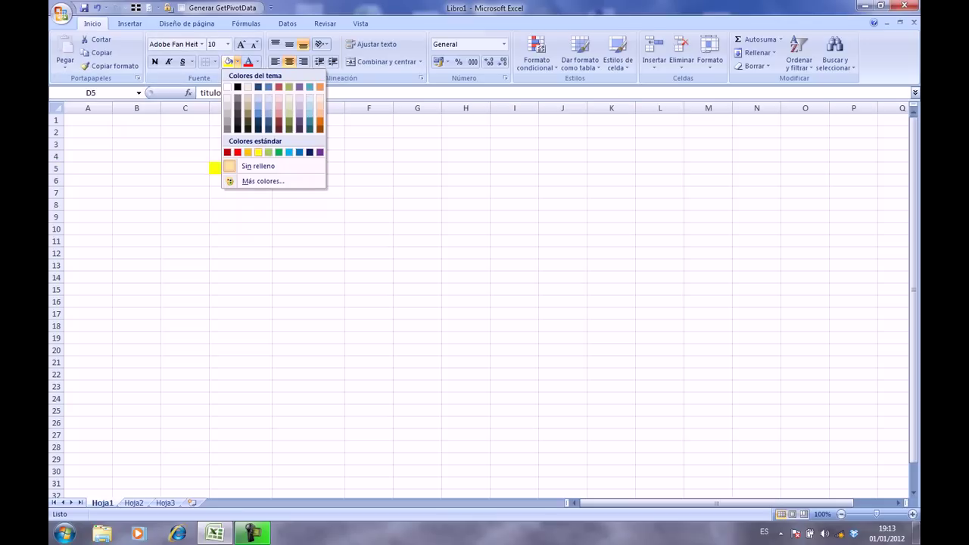
Try yellow, a light colour and red as the fill for D5
click(259, 152)
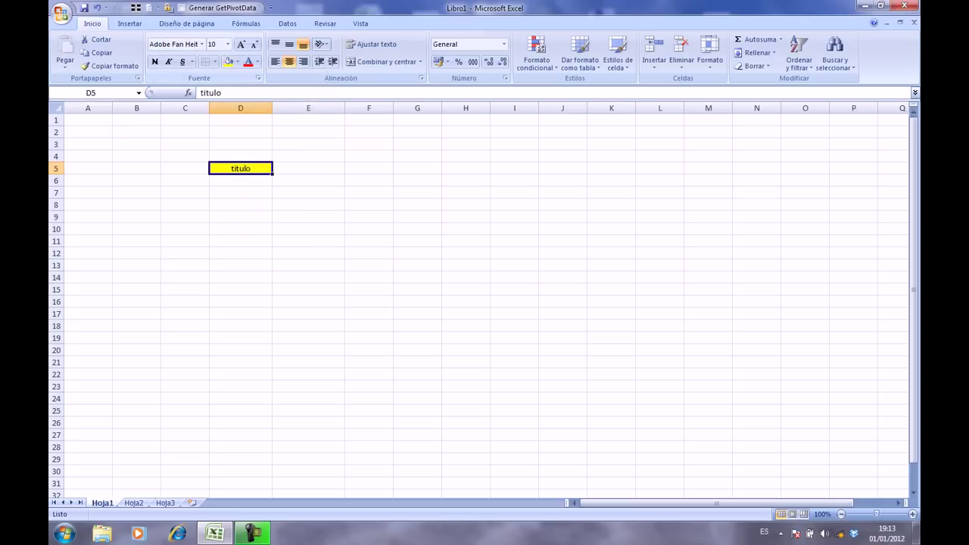
click(236, 61)
click(288, 104)
click(237, 61)
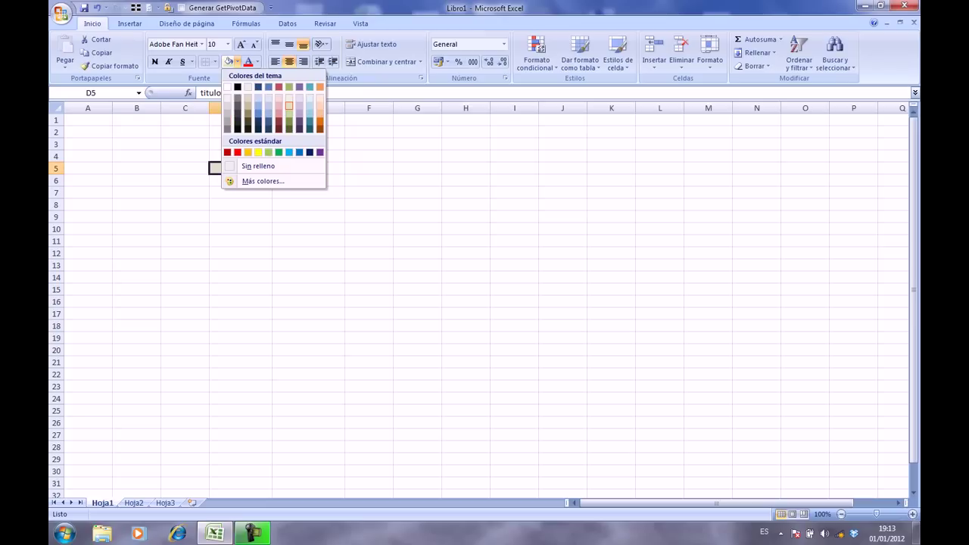
click(237, 152)
Fill D5 with a custom pink colour, RGB 209, 87, 139
click(237, 62)
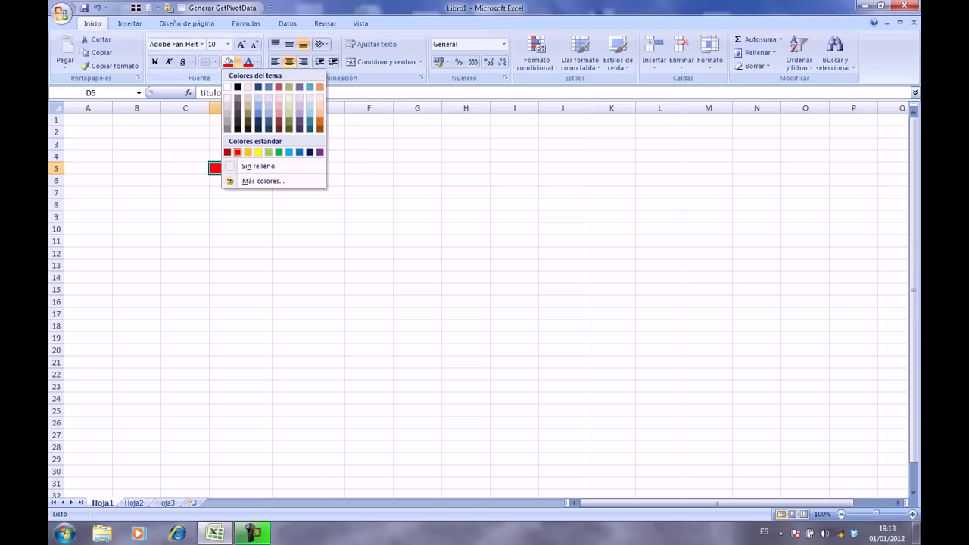
click(256, 181)
drag(302, 120, 310, 130)
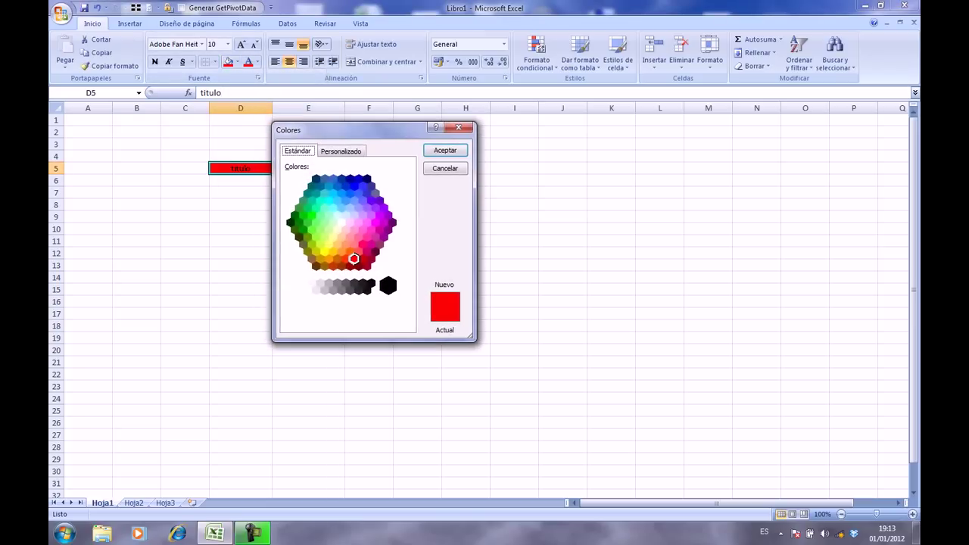
click(341, 151)
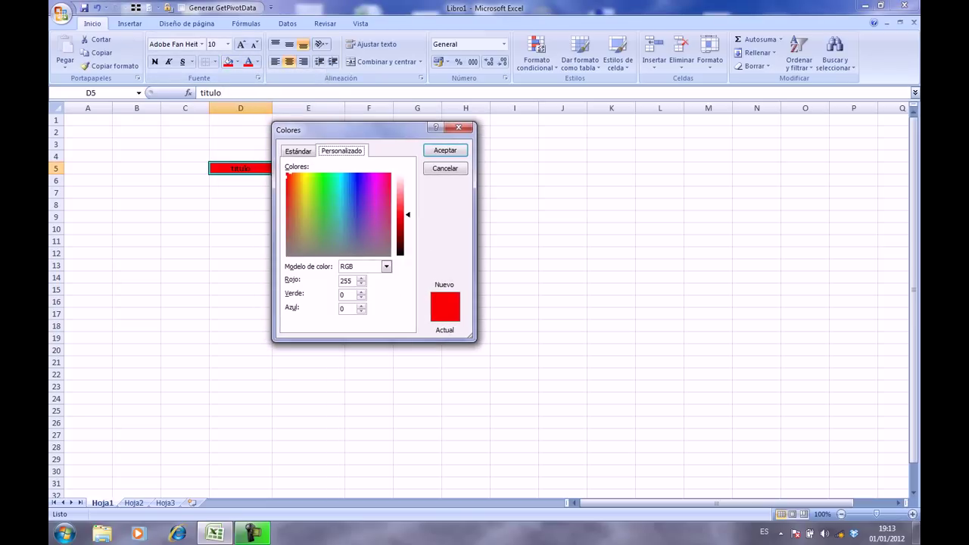
drag(408, 214, 407, 208)
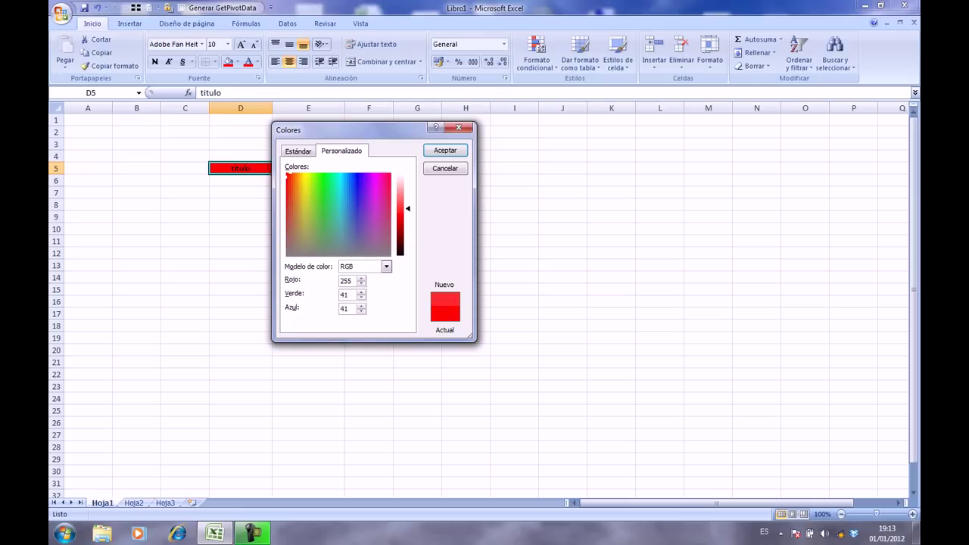
mouse_move(287, 174)
mouse_down()
mouse_move(330, 198)
mouse_move(385, 205)
mouse_up()
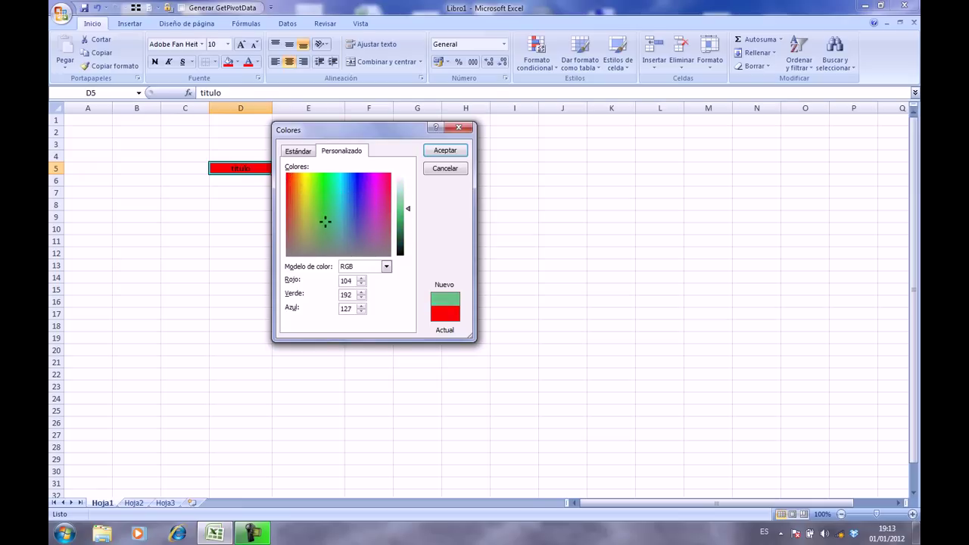
key(Return)
click(384, 205)
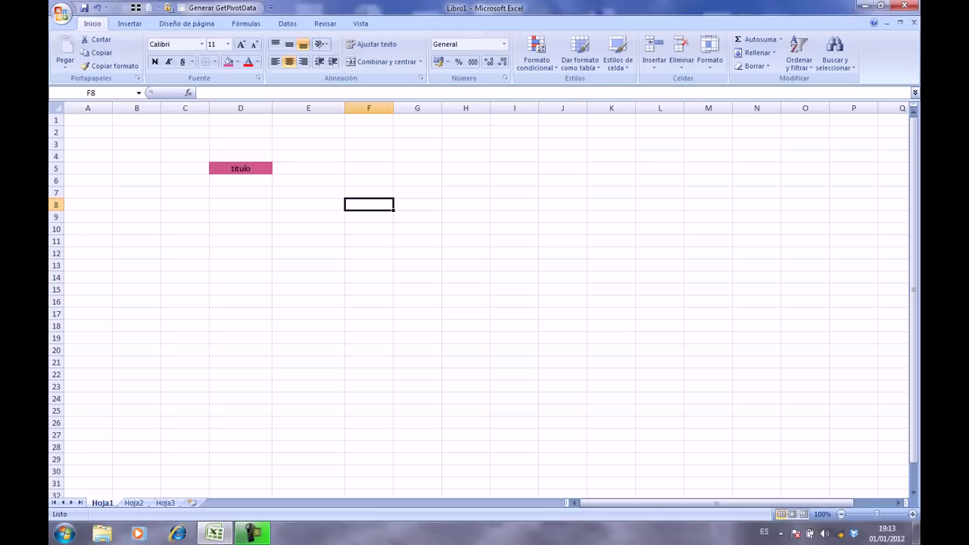
Give the titulo text in D5 yellow lettering at font size 18
click(258, 62)
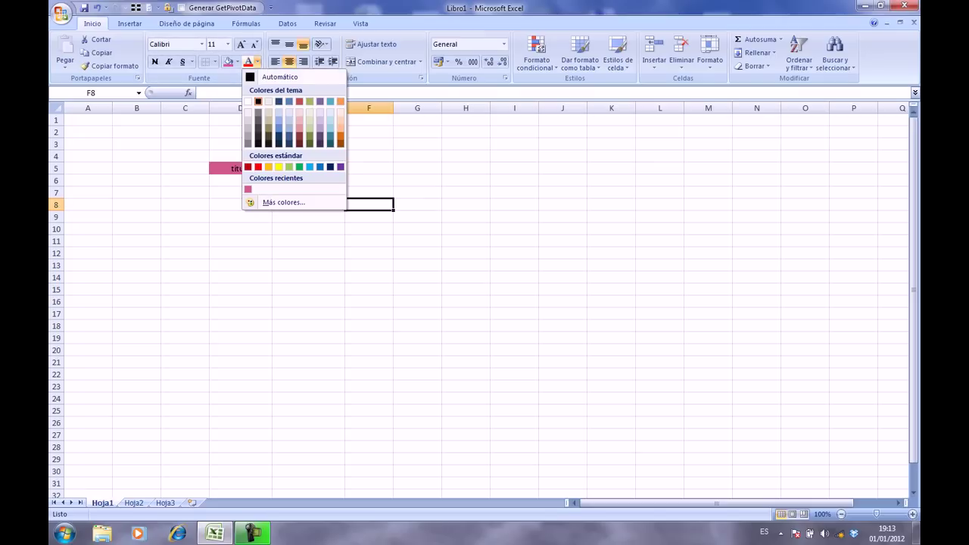
key(Escape)
click(309, 253)
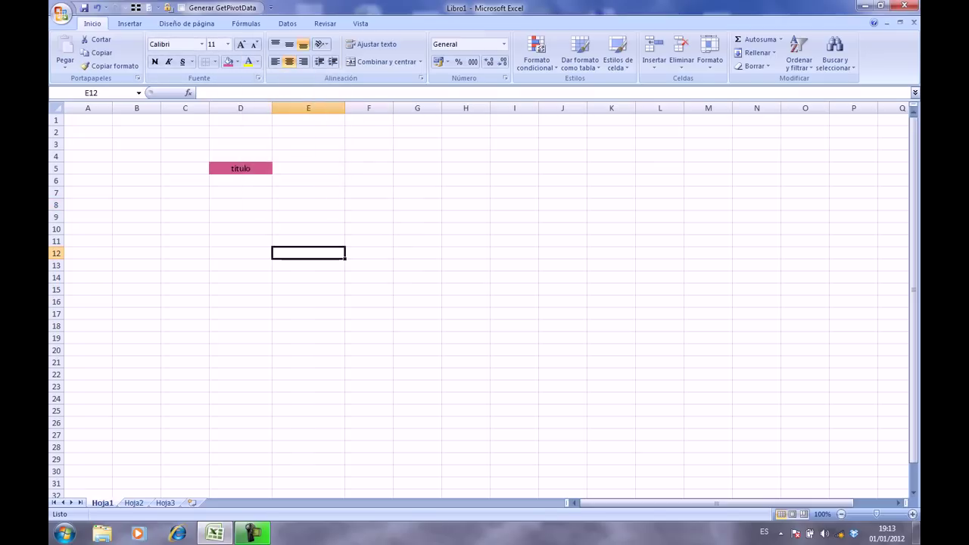
click(240, 169)
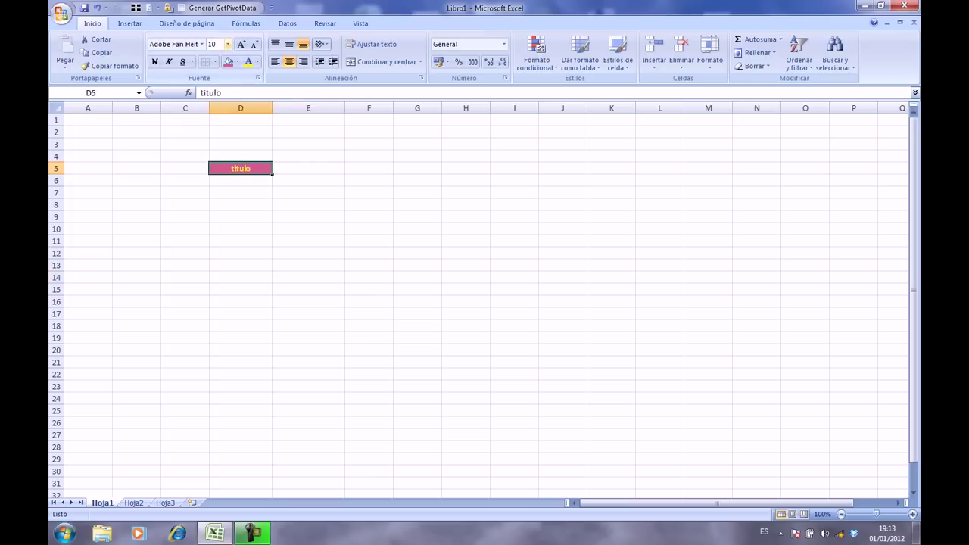
click(227, 44)
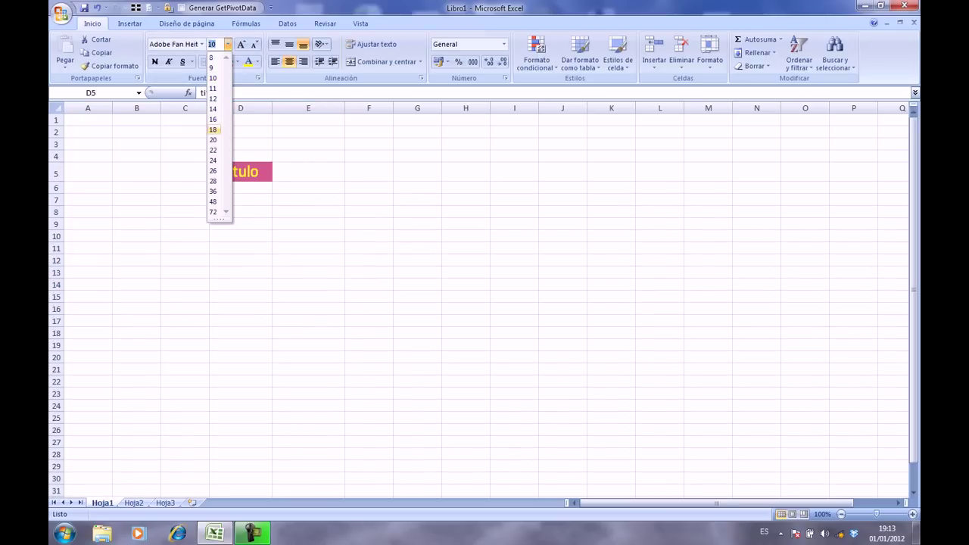
click(214, 122)
click(417, 223)
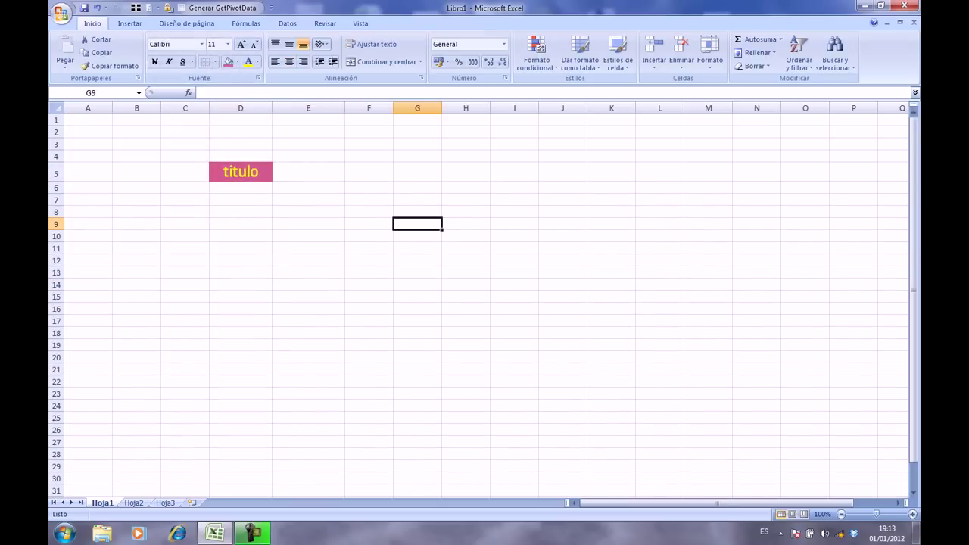
Centre titulo horizontally, make row 5 taller, and bottom-align the text in D5
click(241, 172)
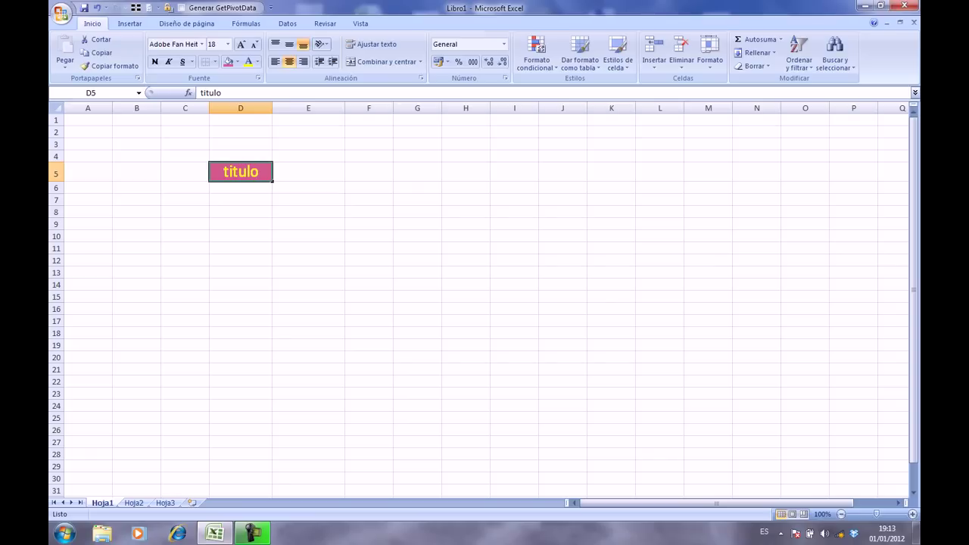
click(275, 61)
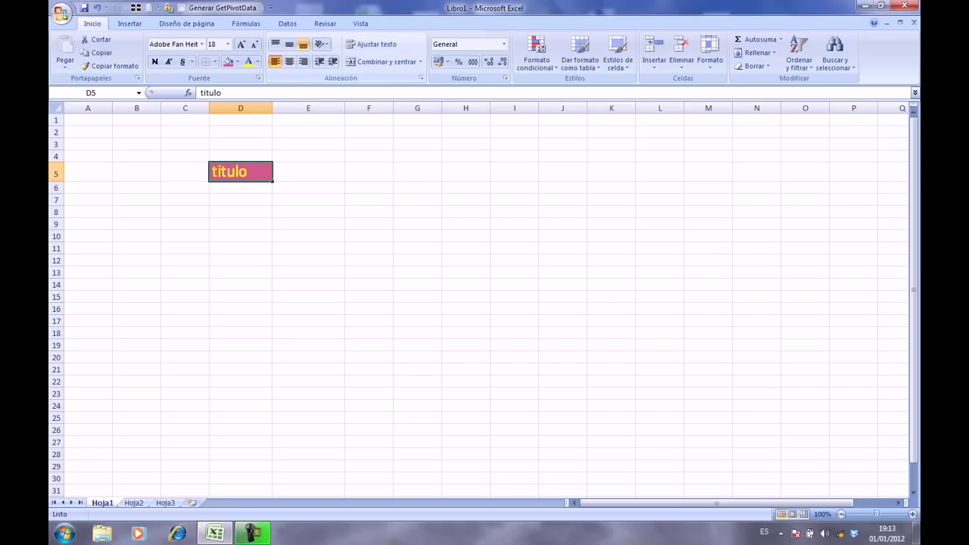
click(302, 62)
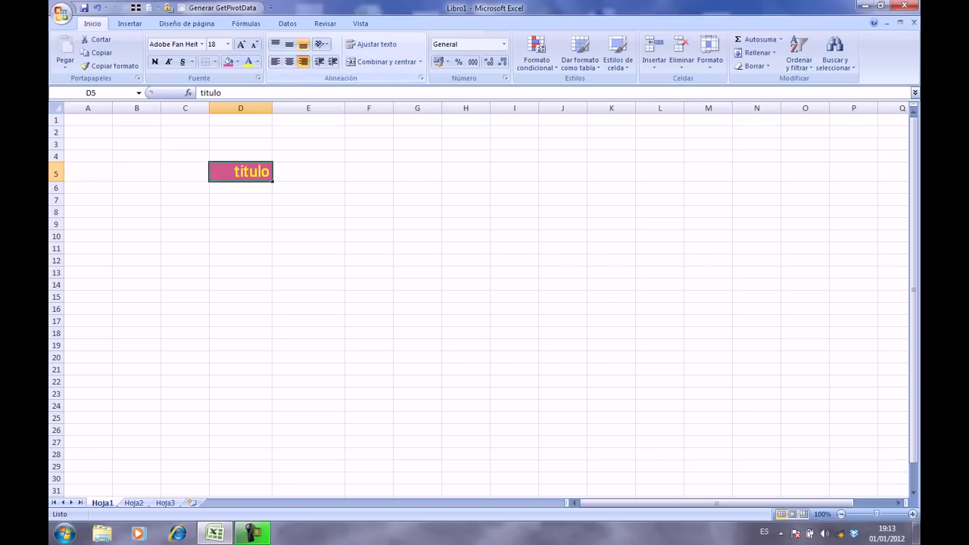
click(289, 62)
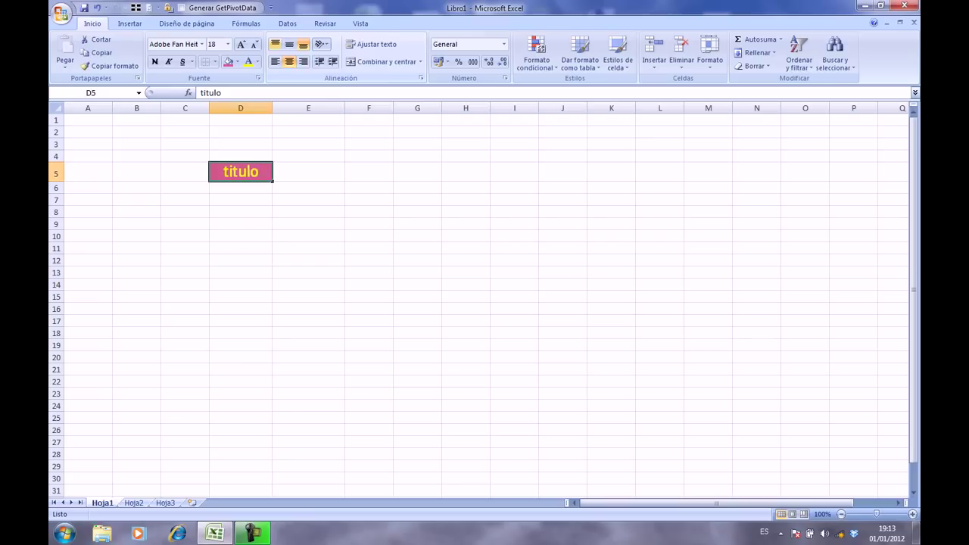
click(275, 44)
drag(56, 181, 56, 205)
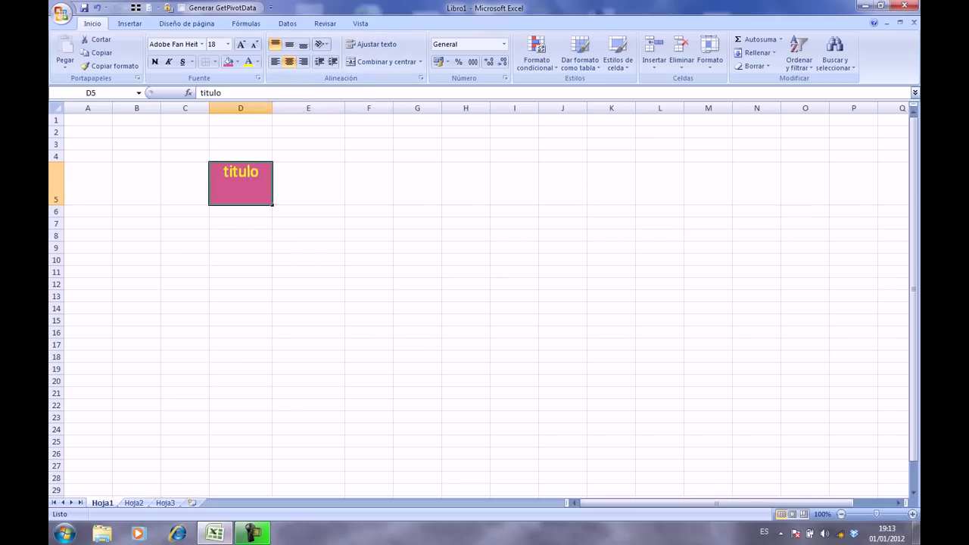
click(289, 44)
click(302, 44)
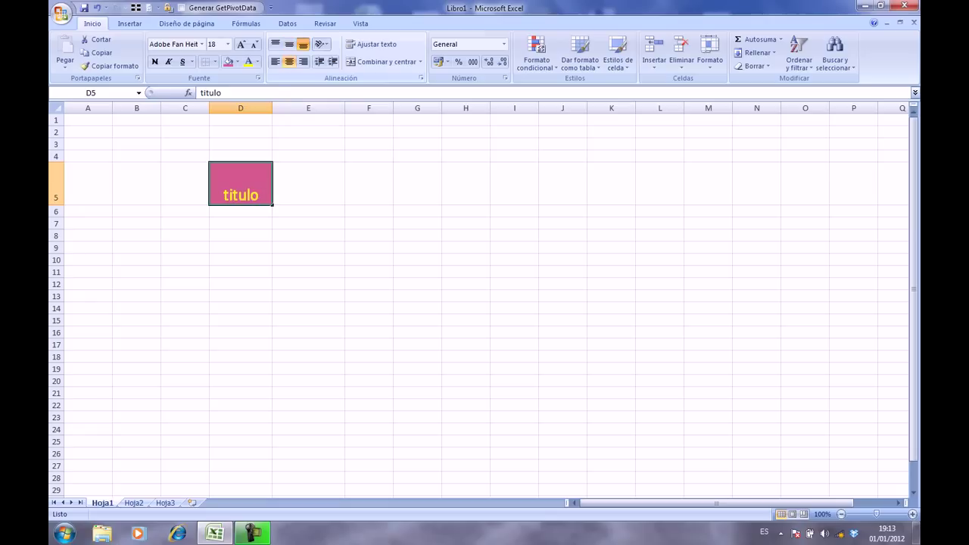
Rotate titulo to read downward after trying angled and vertical text
click(321, 44)
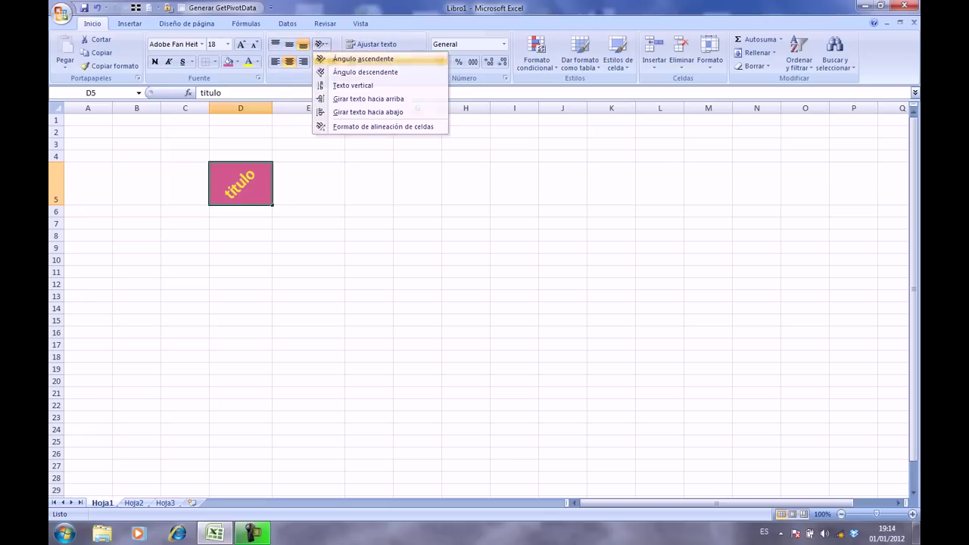
click(355, 58)
click(321, 44)
click(353, 85)
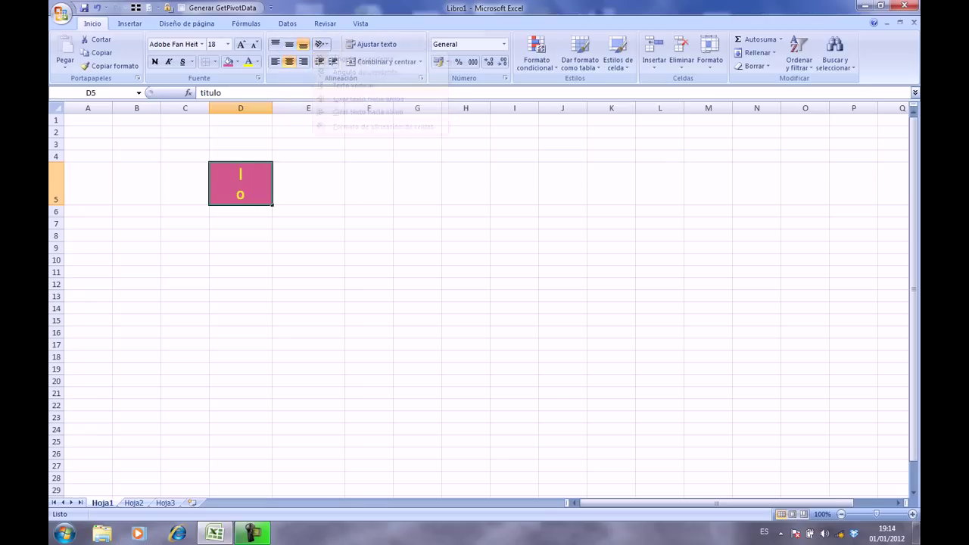
click(321, 44)
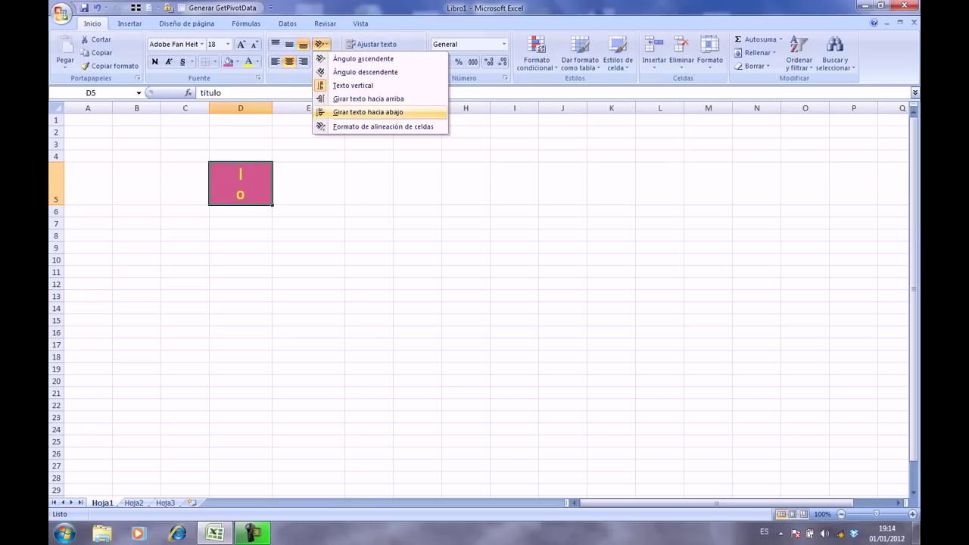
click(367, 112)
Select cells D5 through E5
click(240, 108)
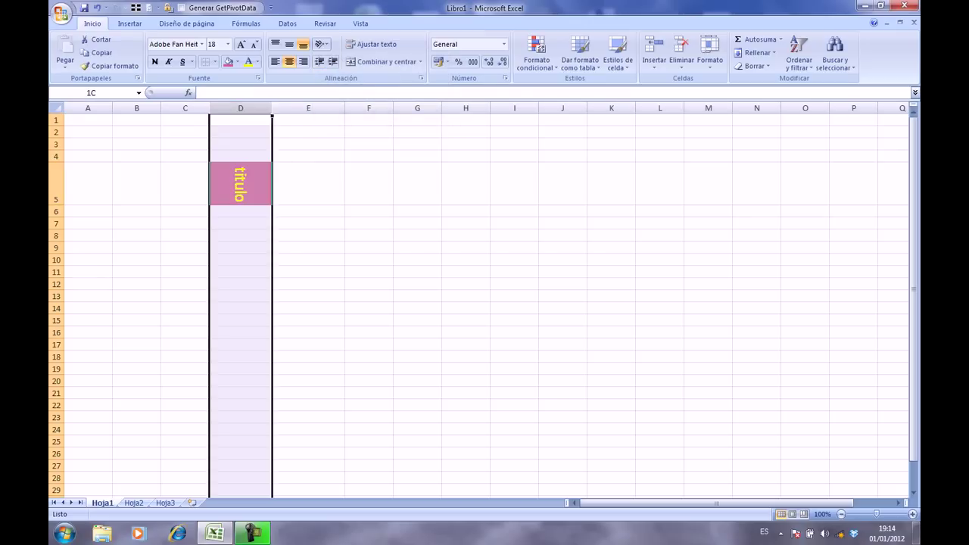
right_click(254, 108)
click(562, 138)
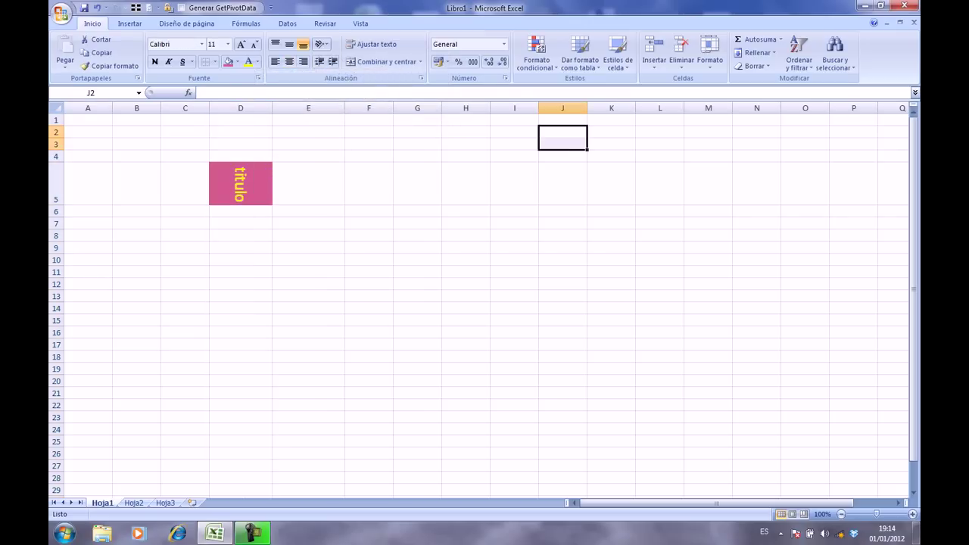
drag(240, 184, 308, 183)
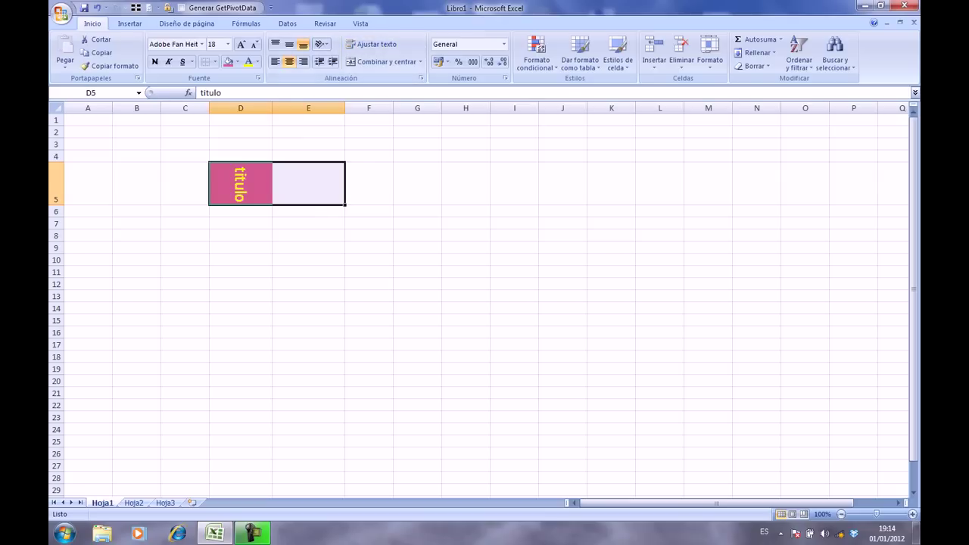
Merge and centre D5:E5, setting titulo's orientation back to 0 degrees
click(382, 61)
click(321, 44)
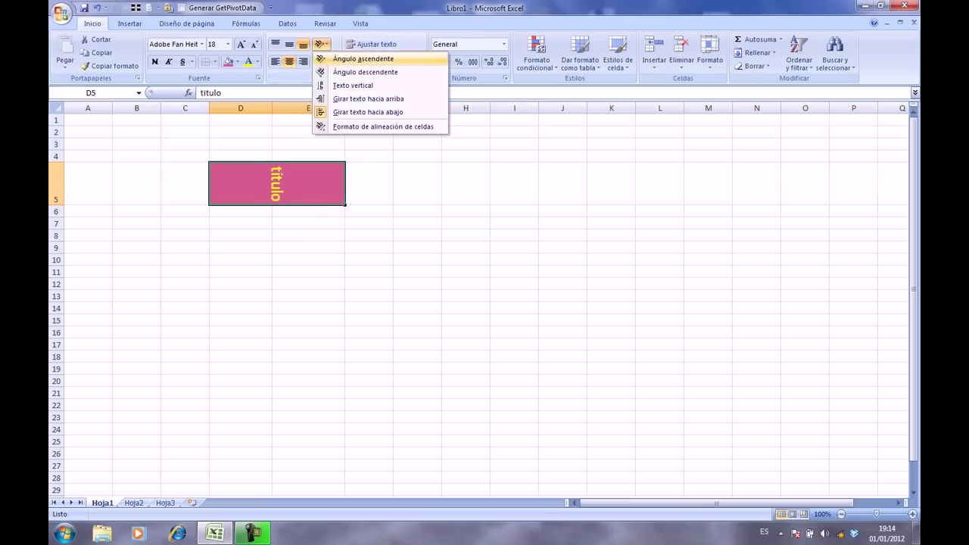
click(383, 127)
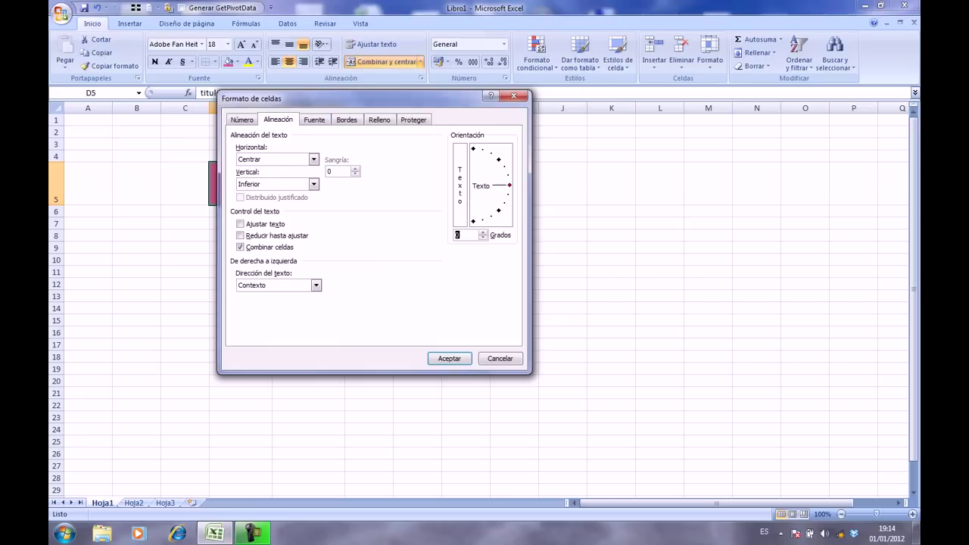
click(449, 358)
click(417, 284)
click(417, 183)
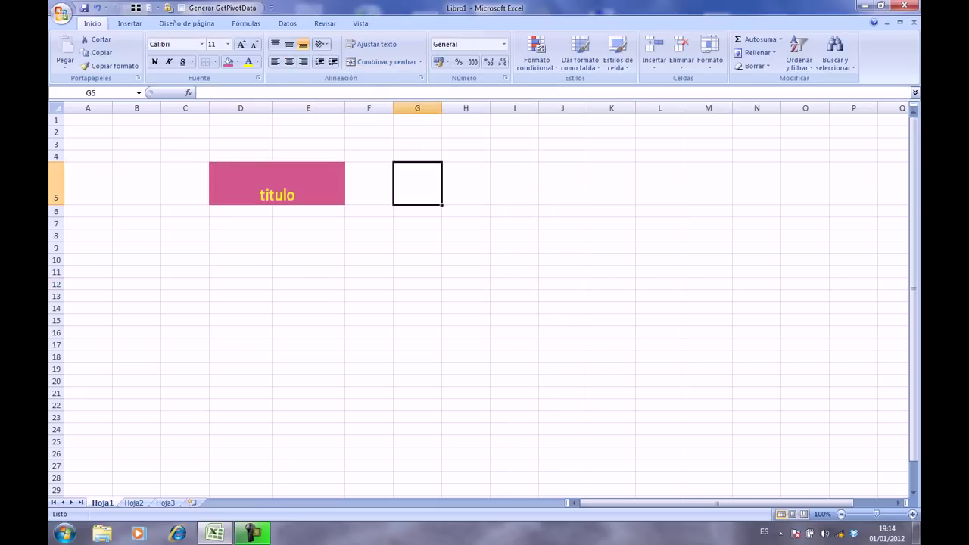
click(277, 183)
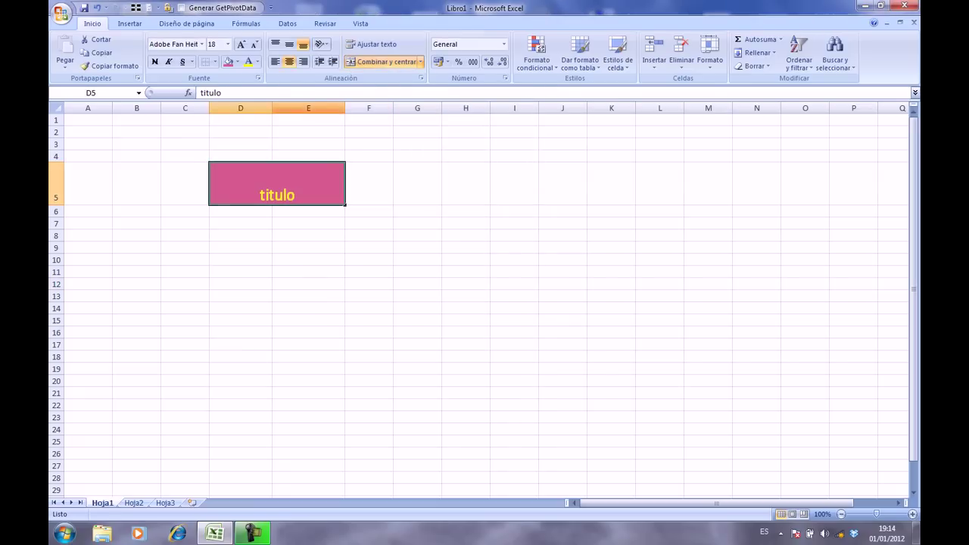
Delete row 5 containing the merged pink titulo cell
drag(240, 108, 227, 108)
click(308, 236)
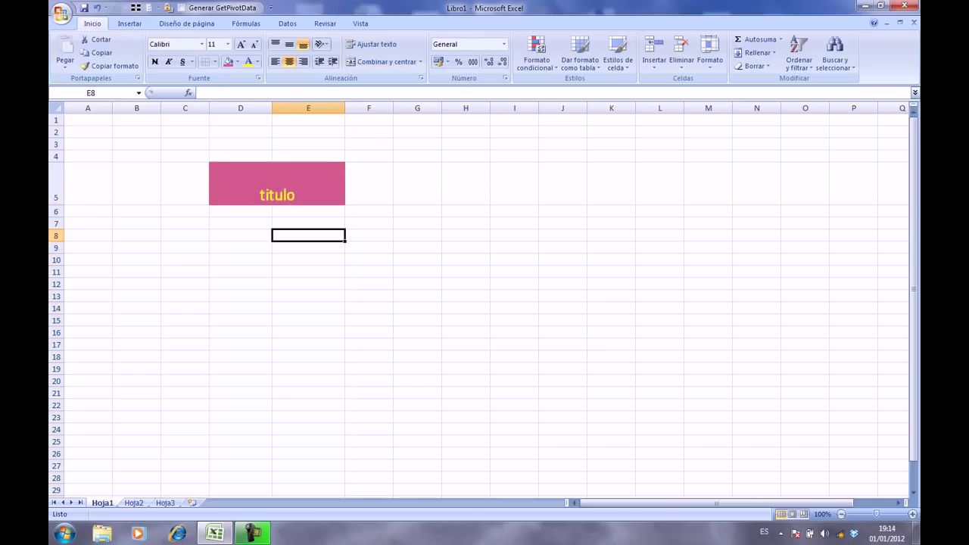
click(281, 183)
right_click(284, 181)
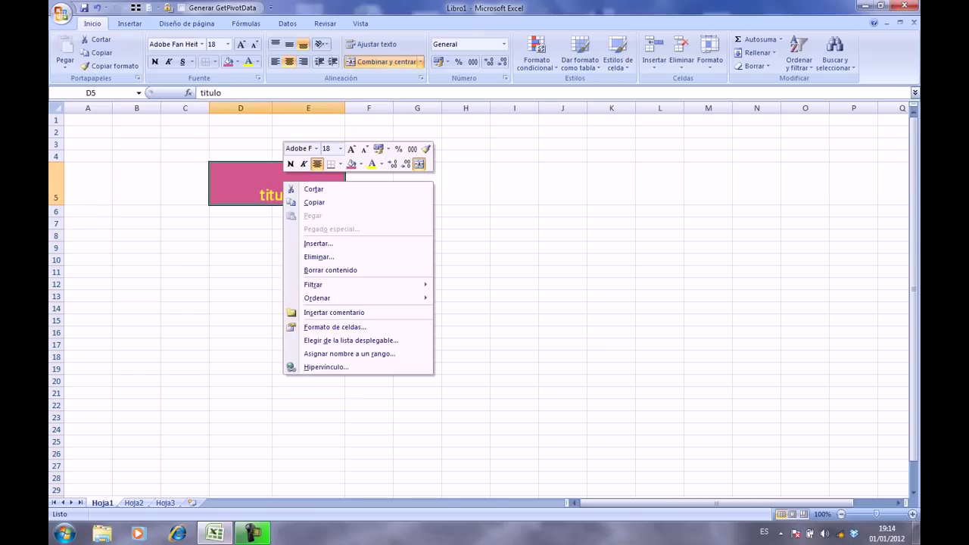
right_click(264, 185)
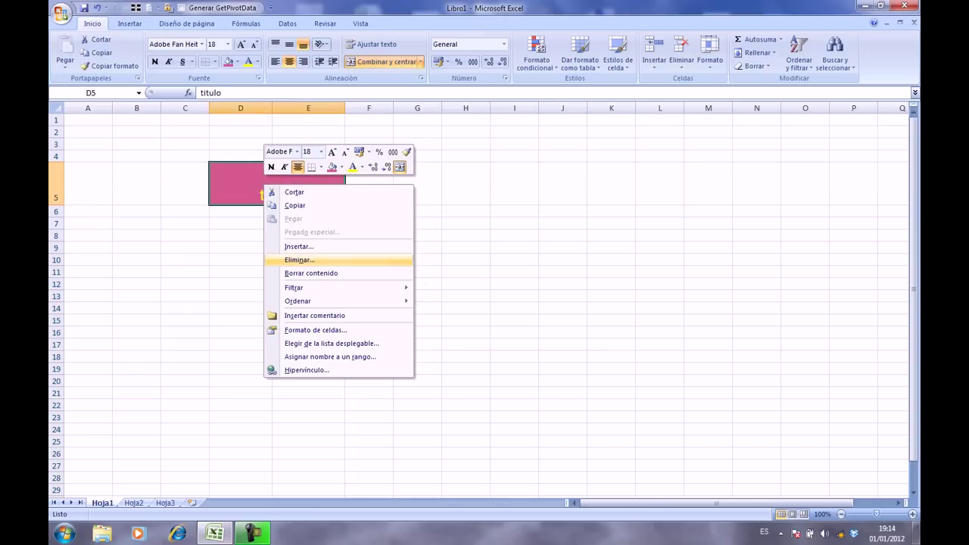
key(Escape)
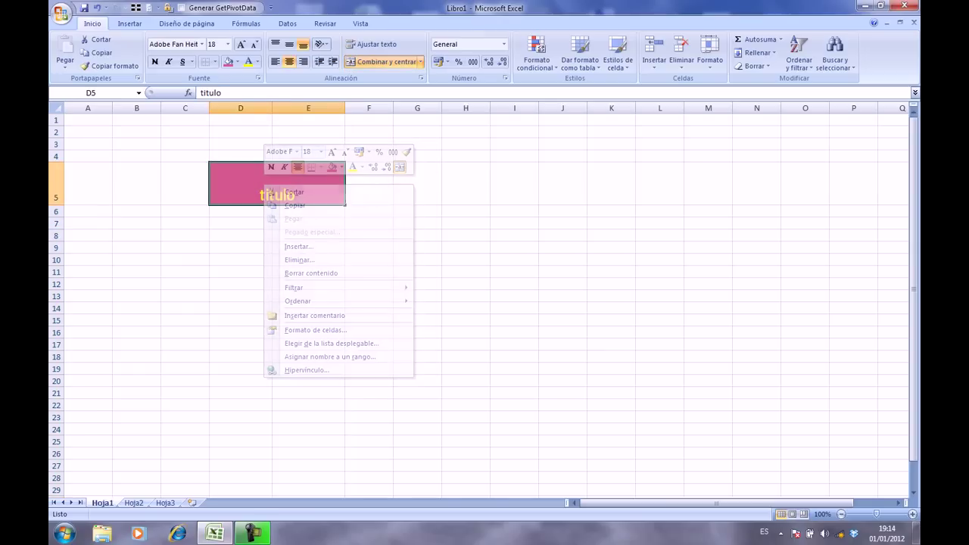
click(56, 183)
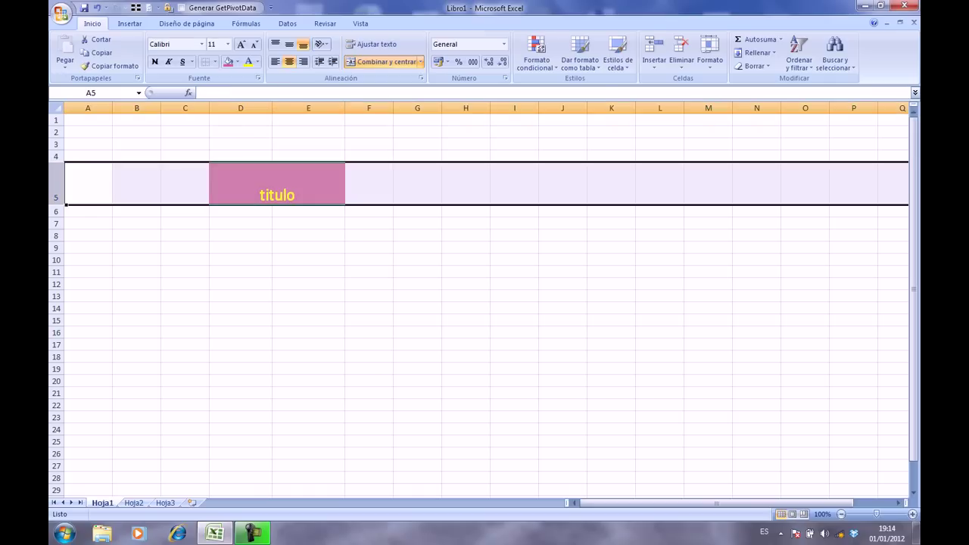
right_click(57, 182)
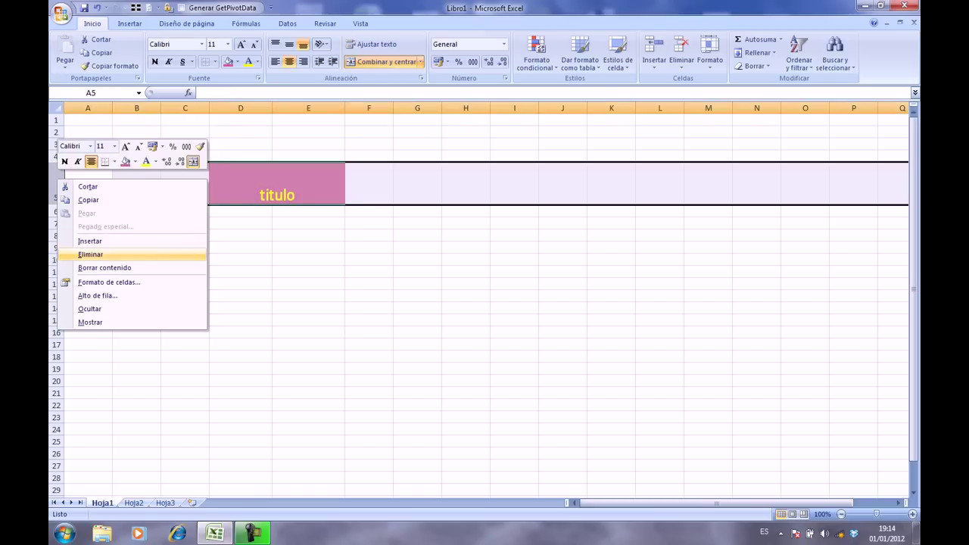
click(90, 254)
click(308, 253)
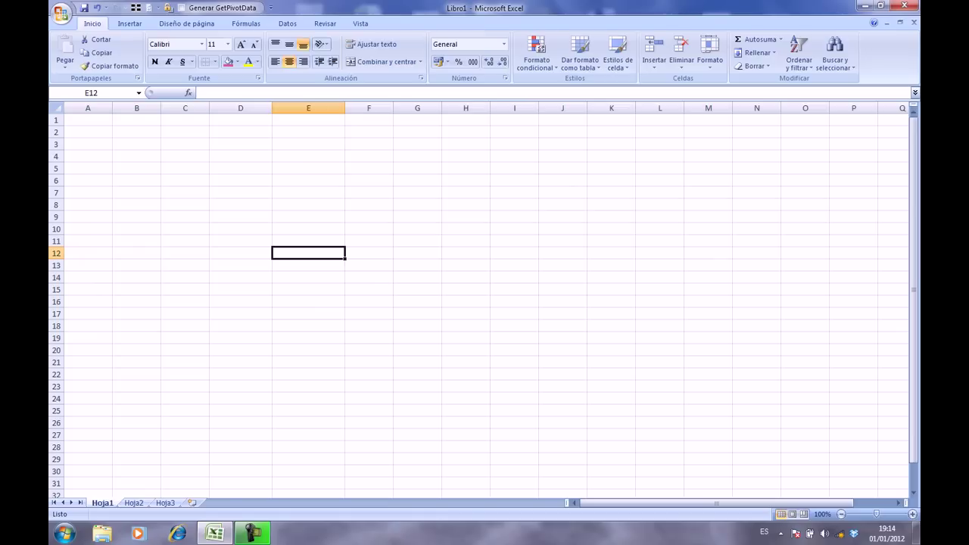
Type the numbers 1 to 5 into D6:D10
click(240, 180)
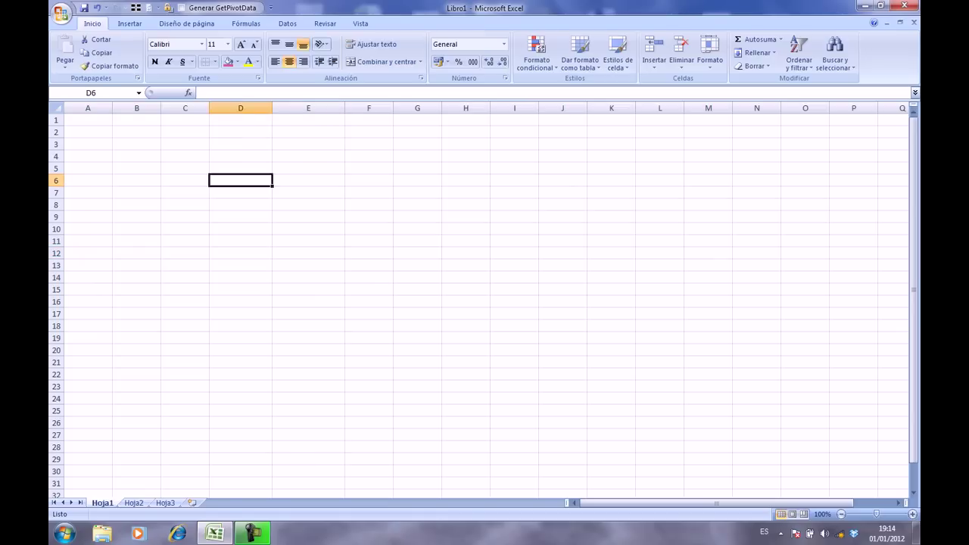
text(1)
key(Return)
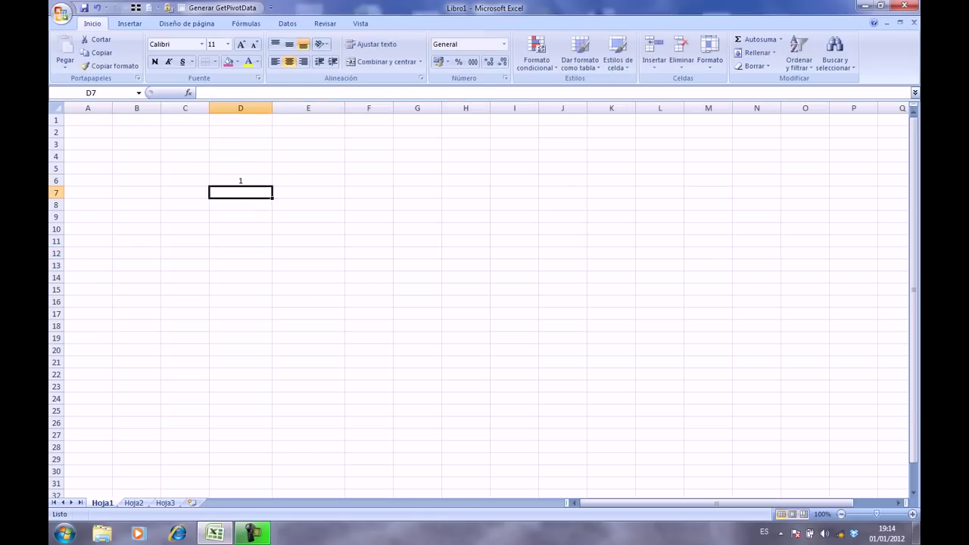
text(2)
key(Return)
text(3)
key(Return)
text(4)
key(Return)
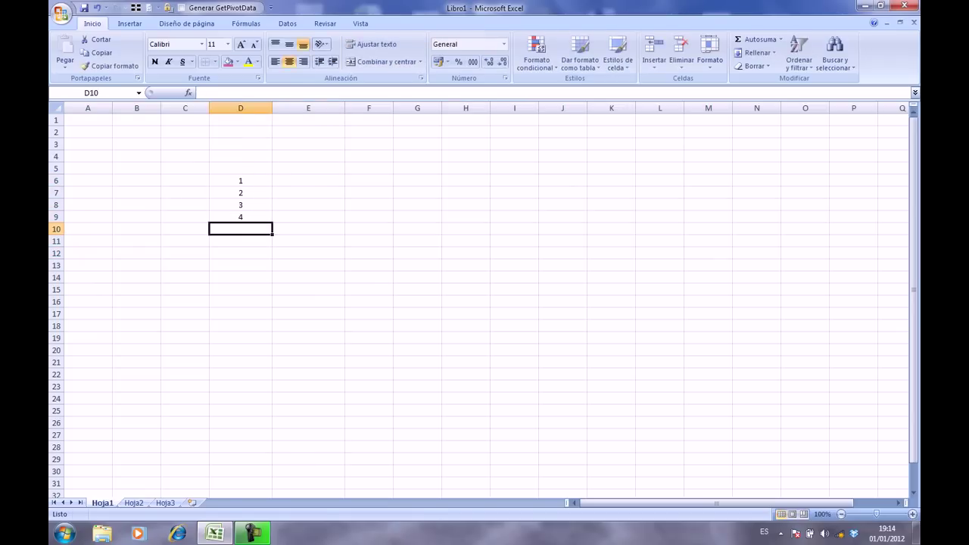
text(5)
key(Return)
Extend the series from D6:D8 down to row 29 with the fill handle
drag(240, 180, 240, 204)
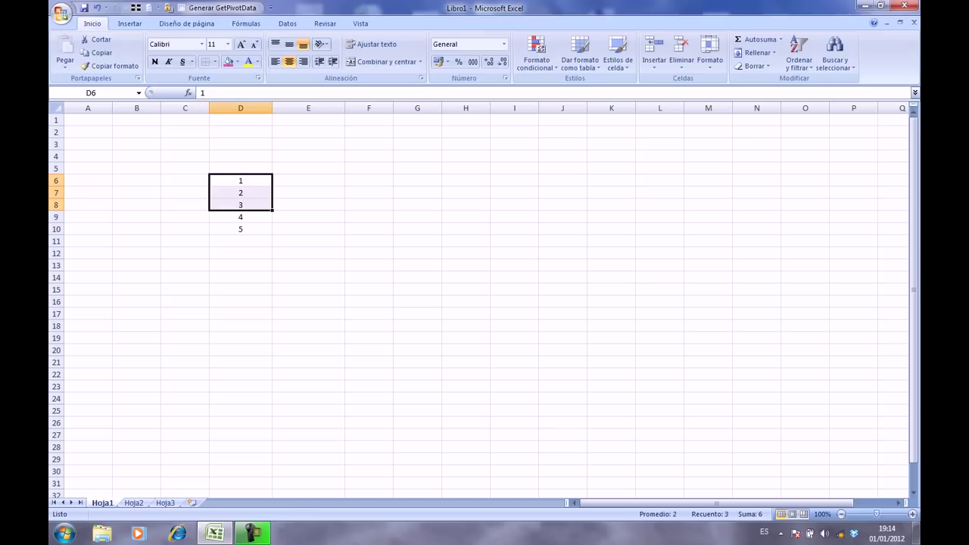
drag(272, 209, 272, 210)
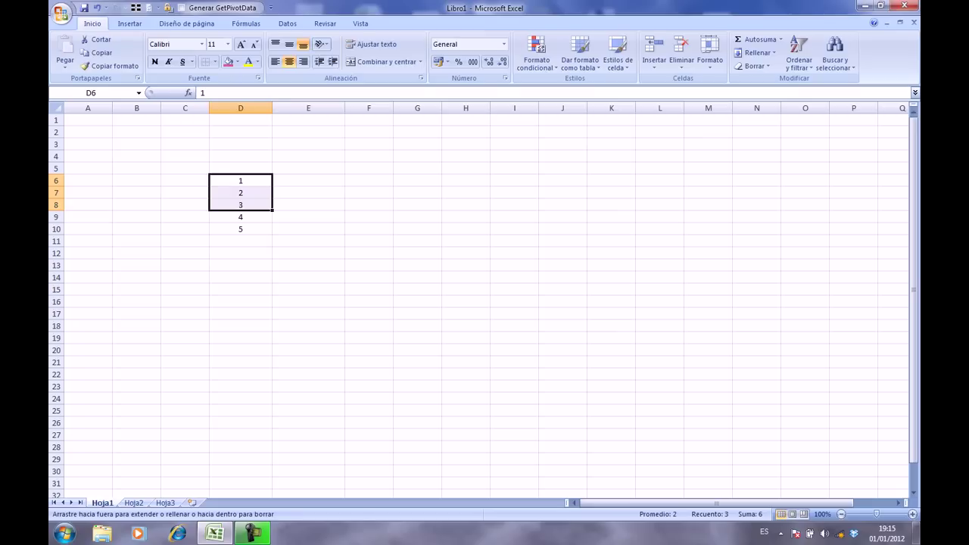
drag(272, 210, 272, 463)
drag(241, 217, 241, 459)
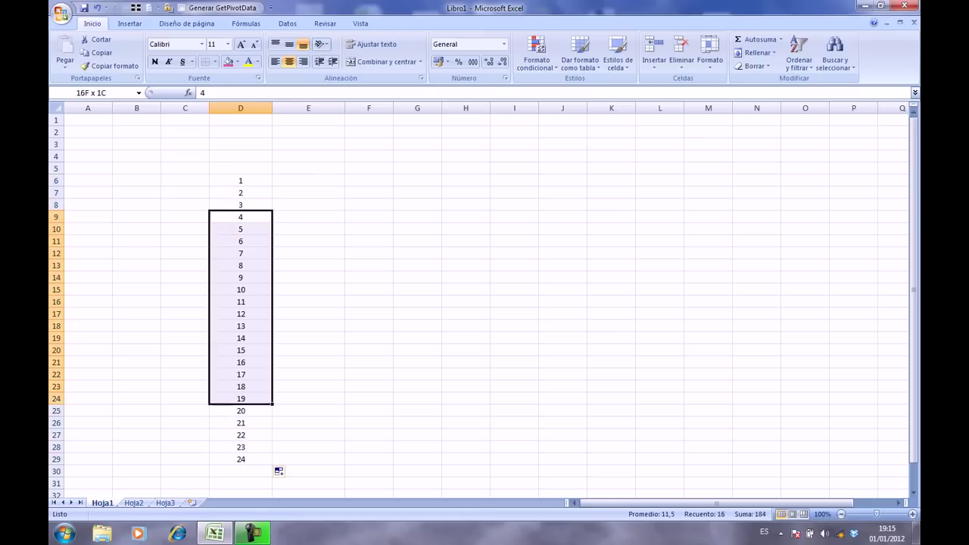
click(308, 180)
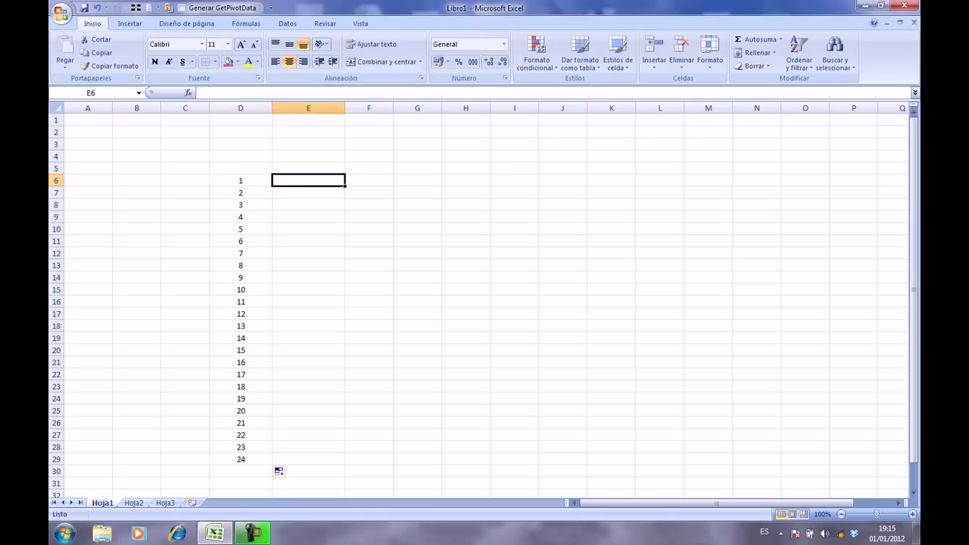
text(enero)
key(Return)
text(febr)
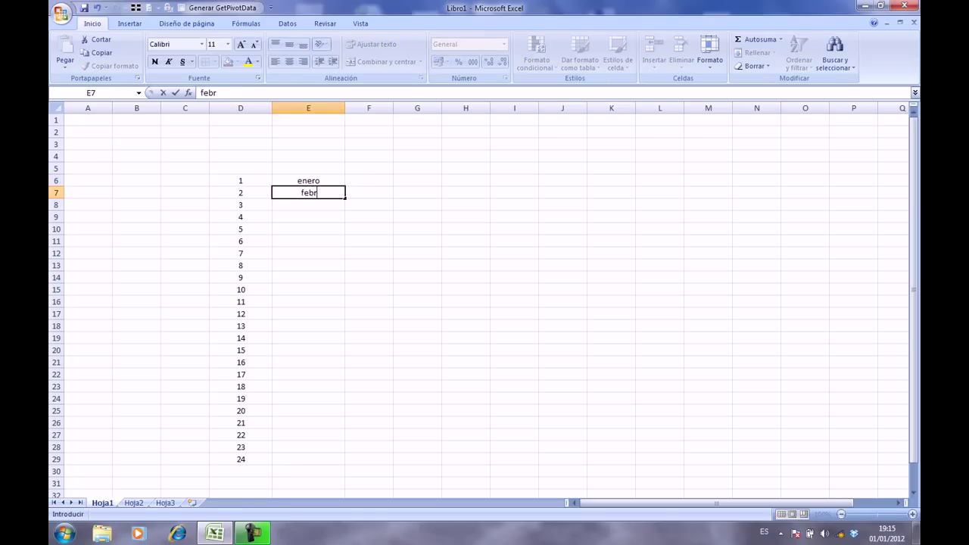
text(ero)
key(Return)
text(marzo)
key(Return)
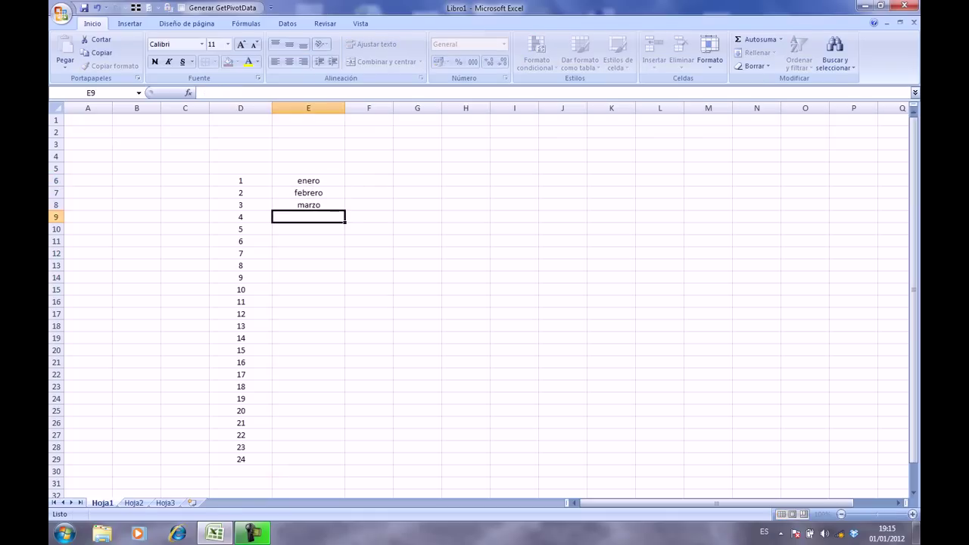
drag(308, 180, 346, 350)
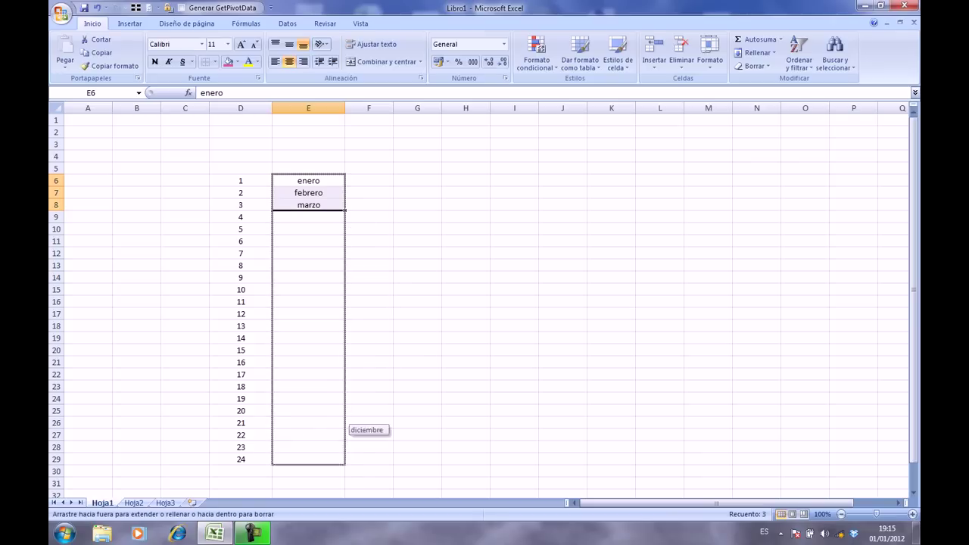
drag(346, 350, 346, 464)
drag(308, 204, 308, 398)
click(466, 228)
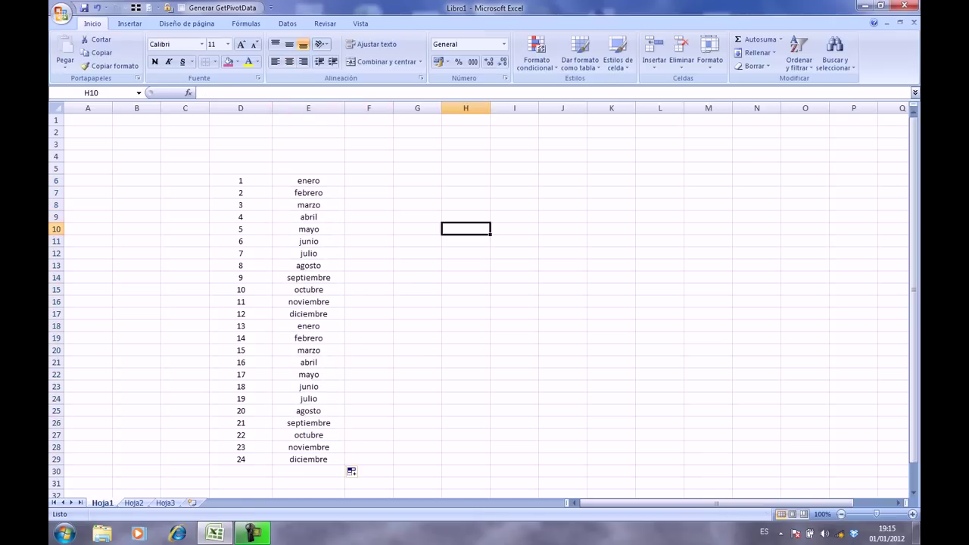
drag(308, 192, 308, 459)
key(Delete)
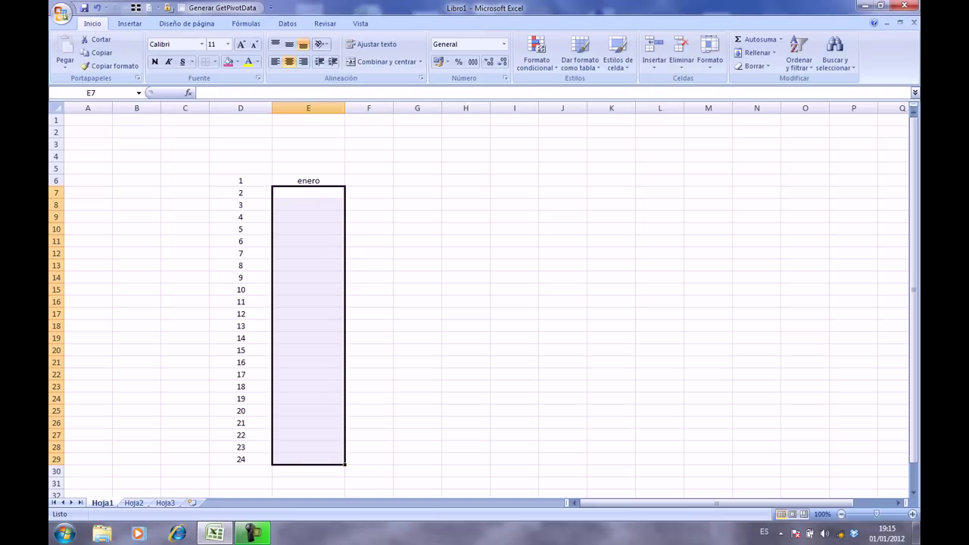
click(308, 180)
key(Delete)
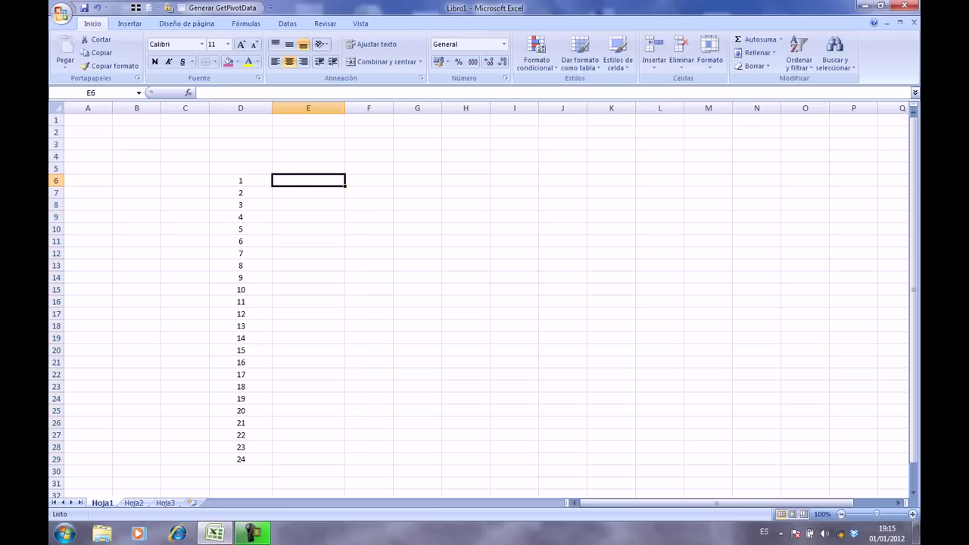
Delete row 9 holding the number 4, so the list ends at D28
right_click(55, 216)
click(98, 297)
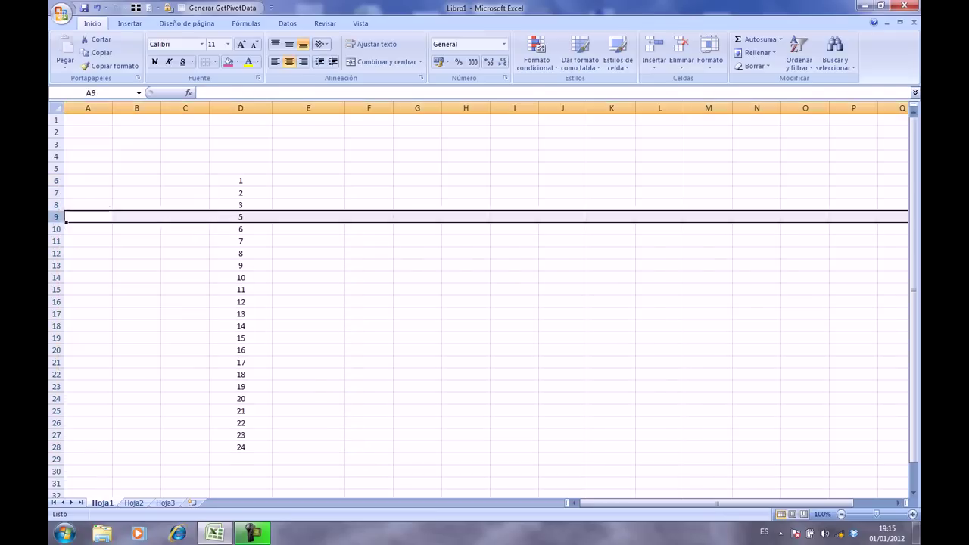
click(308, 205)
drag(241, 204, 240, 446)
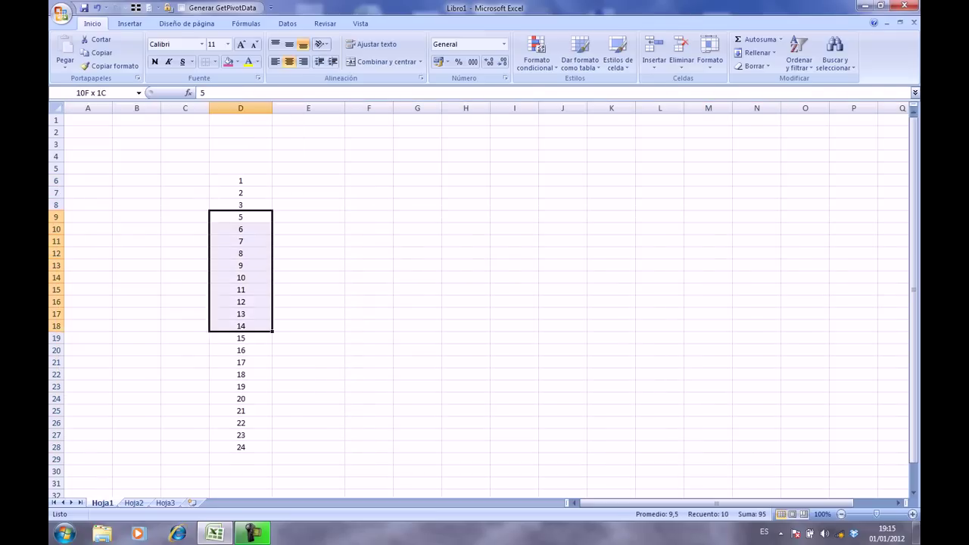
click(368, 253)
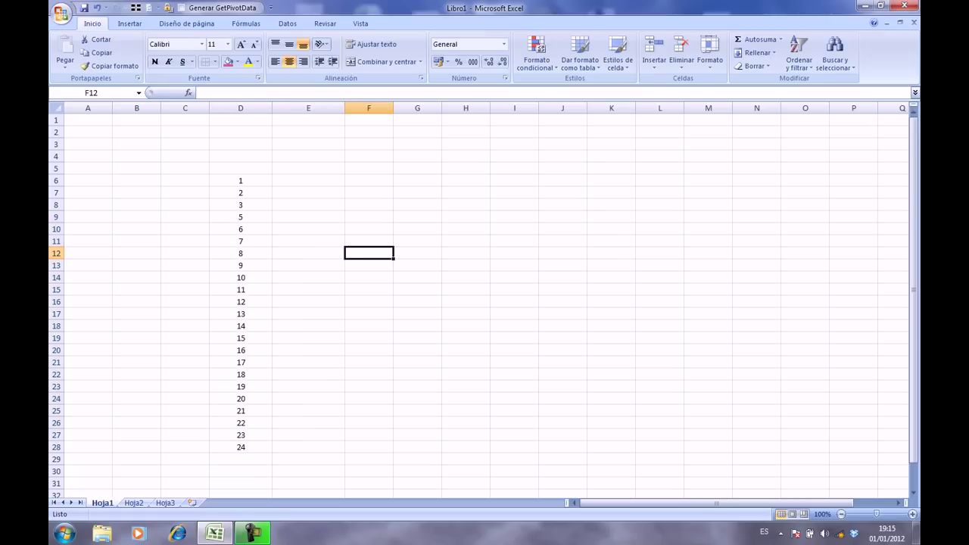
Insert a blank row at row 9 and enter 4 in D9 so D6:D29 runs 1–24
click(55, 217)
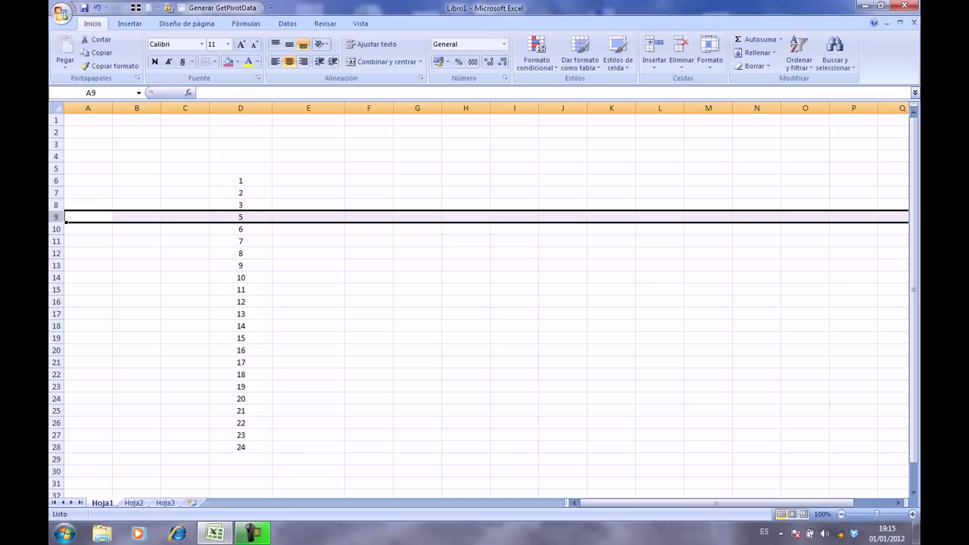
right_click(59, 217)
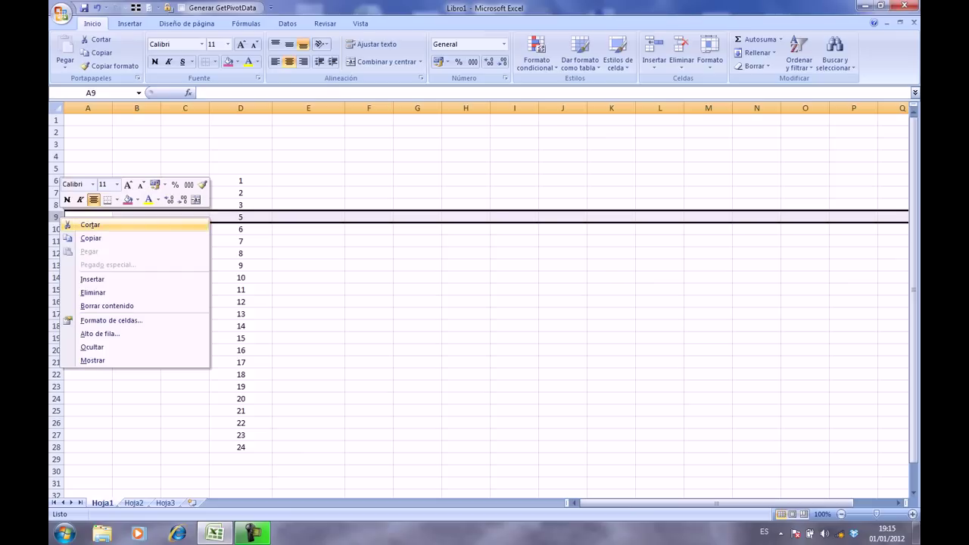
click(91, 279)
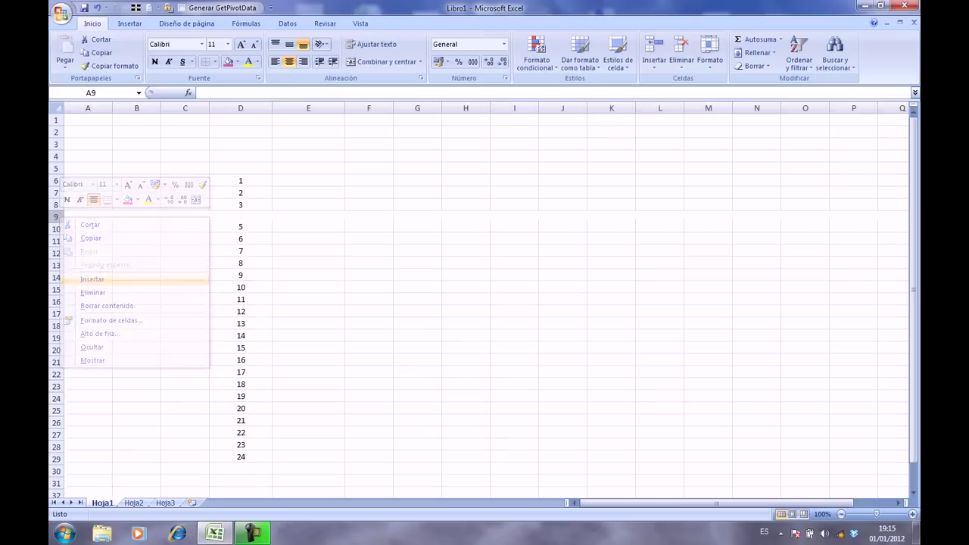
click(240, 217)
text(4)
key(Return)
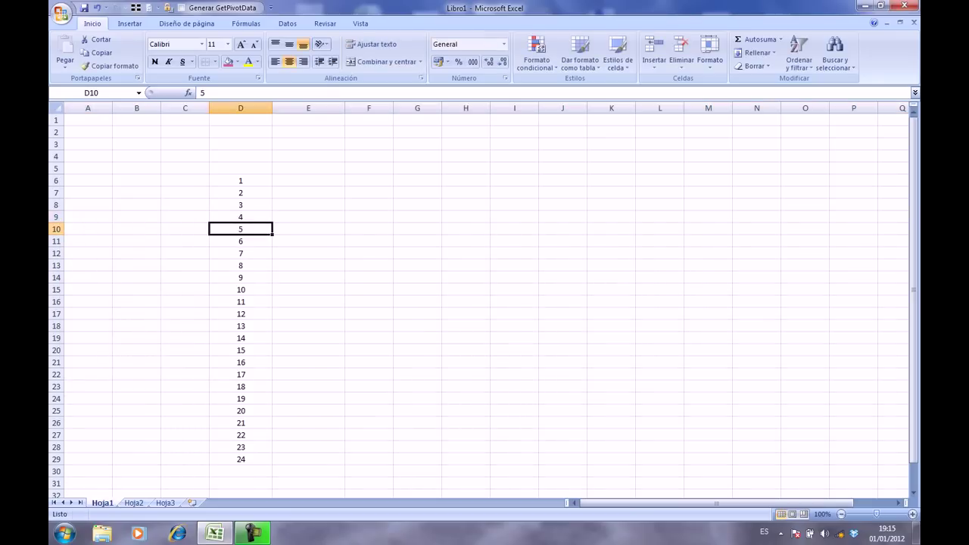
Insert a new empty column at E, which pushes the stray 1 over to F6
click(290, 108)
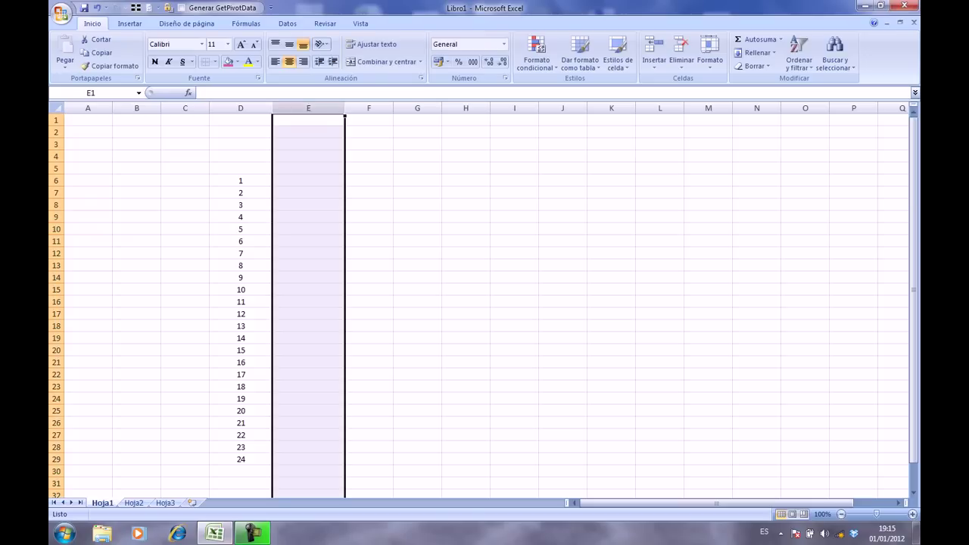
right_click(289, 108)
click(308, 180)
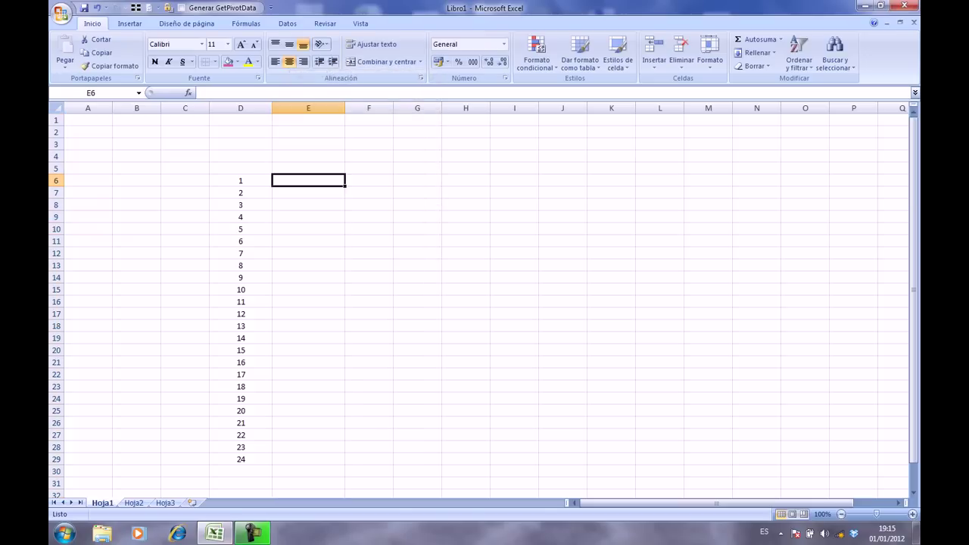
text(1)
key(Return)
click(308, 108)
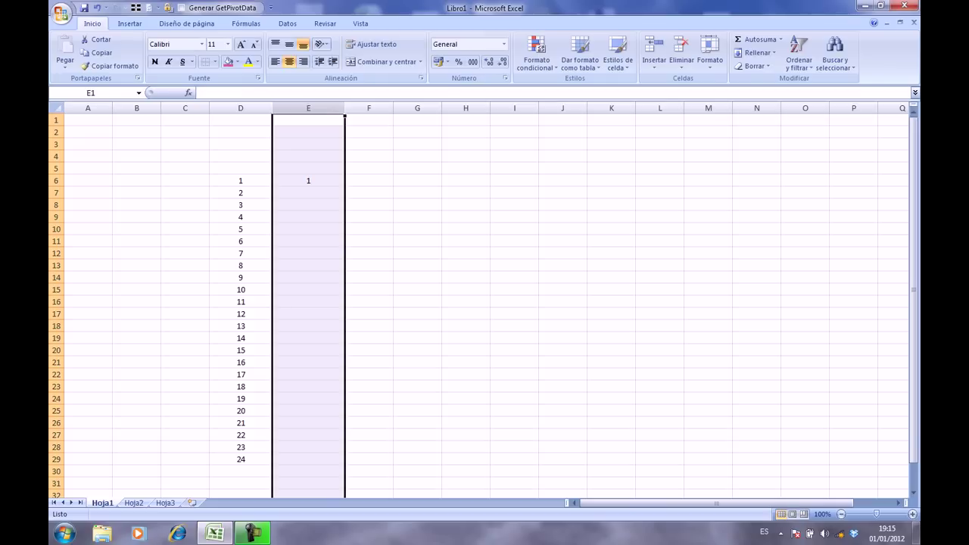
right_click(299, 108)
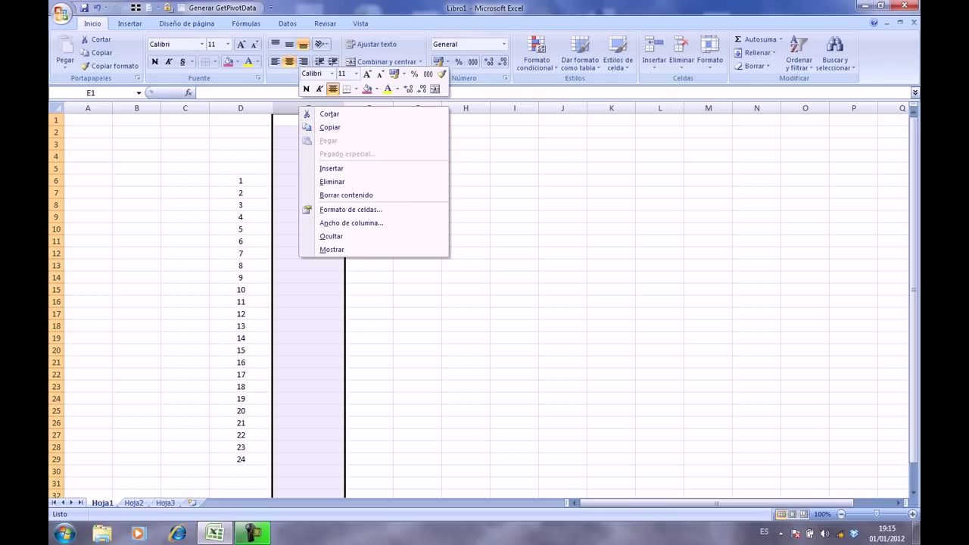
click(331, 168)
Fill E6:E29 with 1 to 24 by entering 1, 2, 3 and extending the series
click(431, 205)
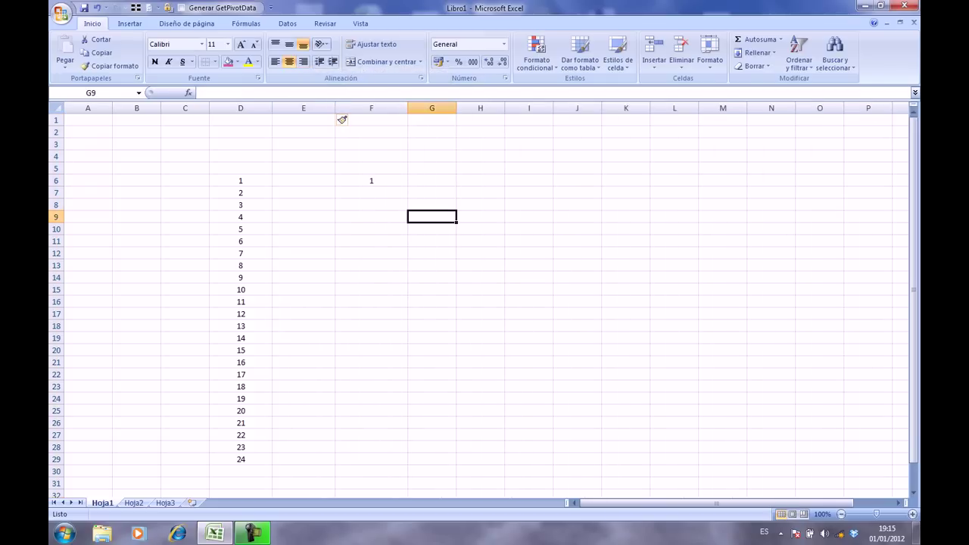
click(304, 180)
text(1)
key(Return)
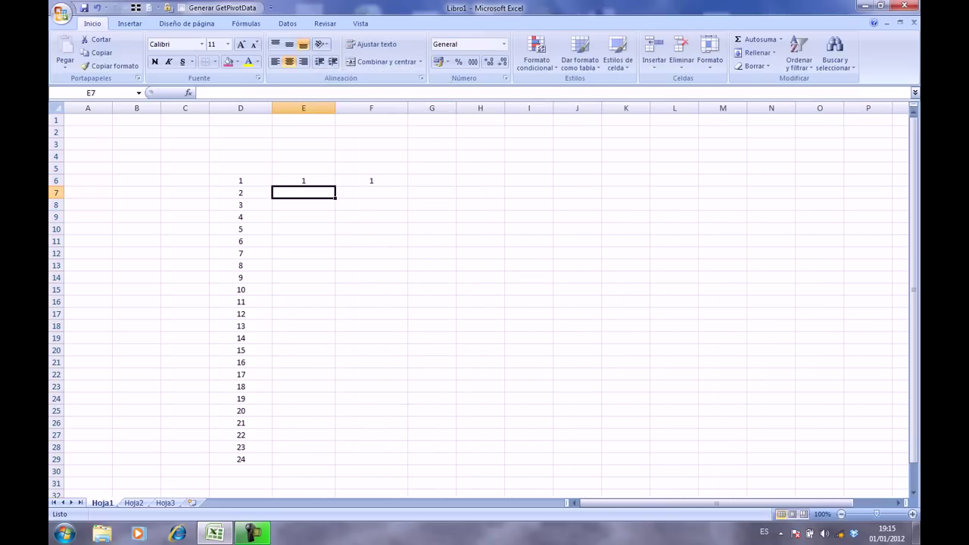
text(2)
key(Return)
text(3)
key(Return)
drag(303, 180, 335, 464)
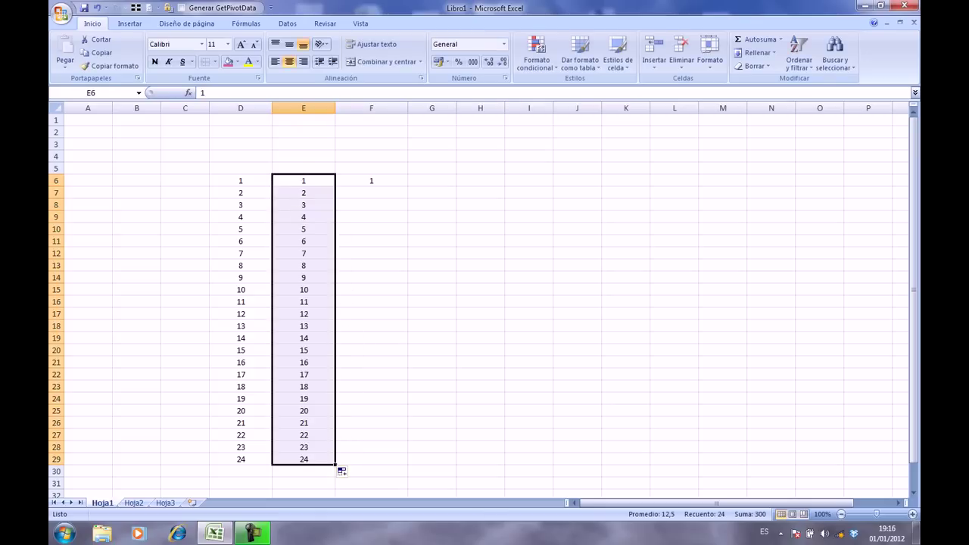
drag(371, 350, 432, 350)
click(431, 229)
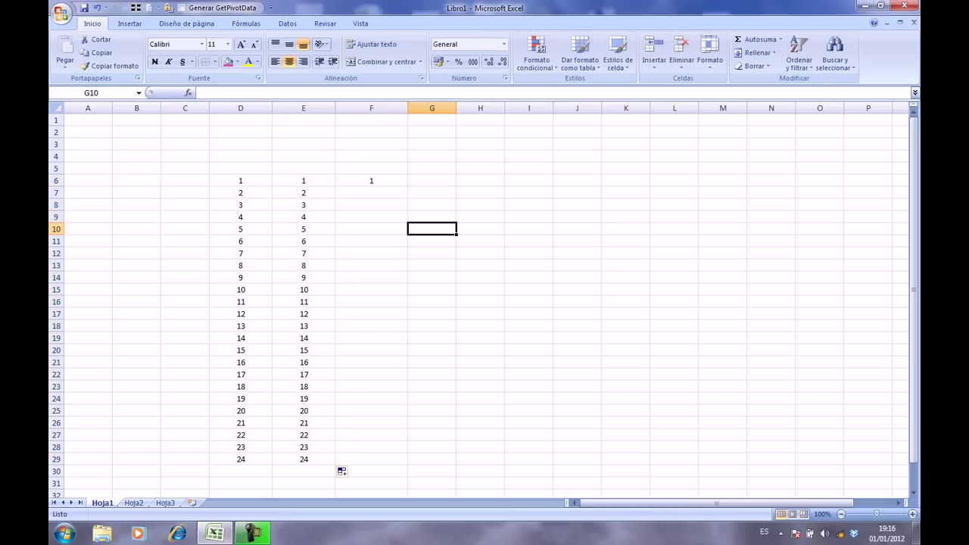
Enter the headings suma, resta, multiplicación and división in F4:I4
click(371, 156)
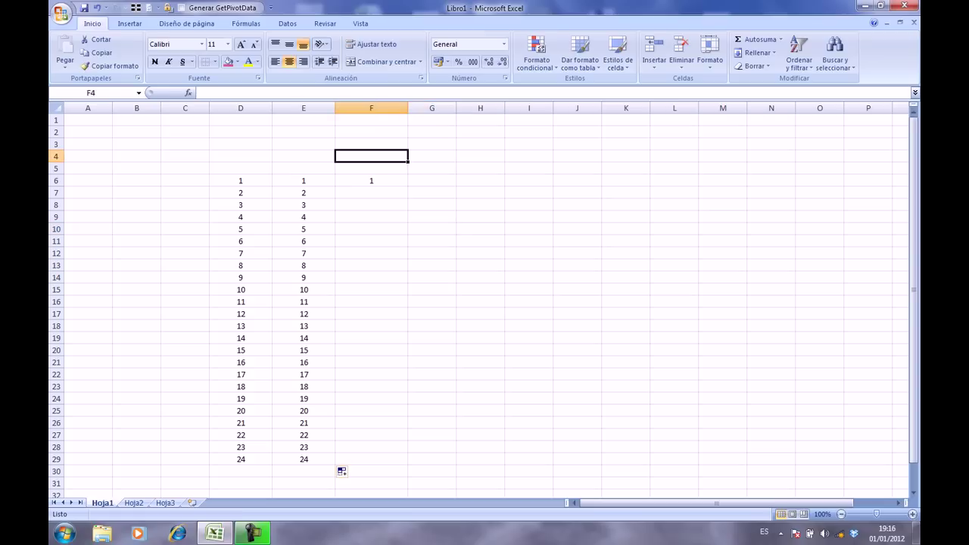
text(suma)
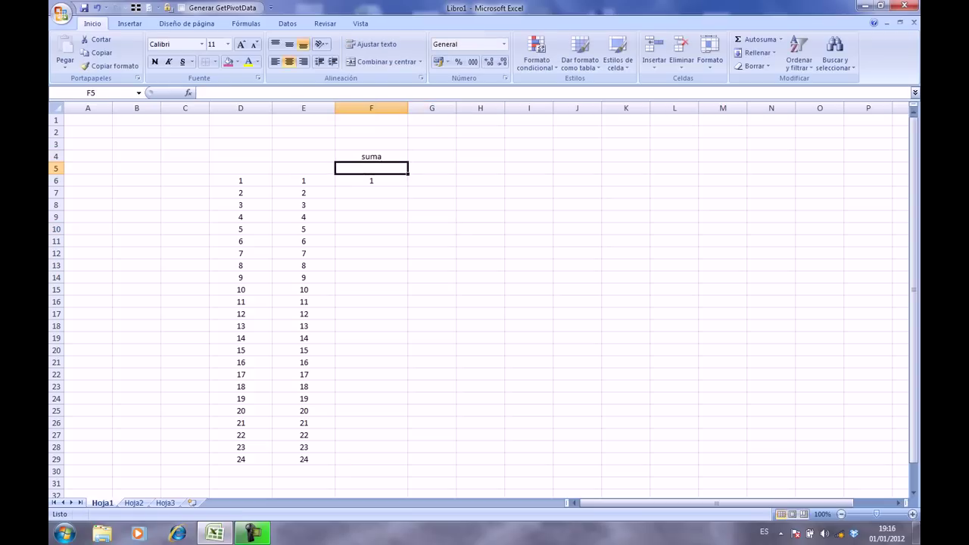
key(Tab)
text(resta)
key(Return)
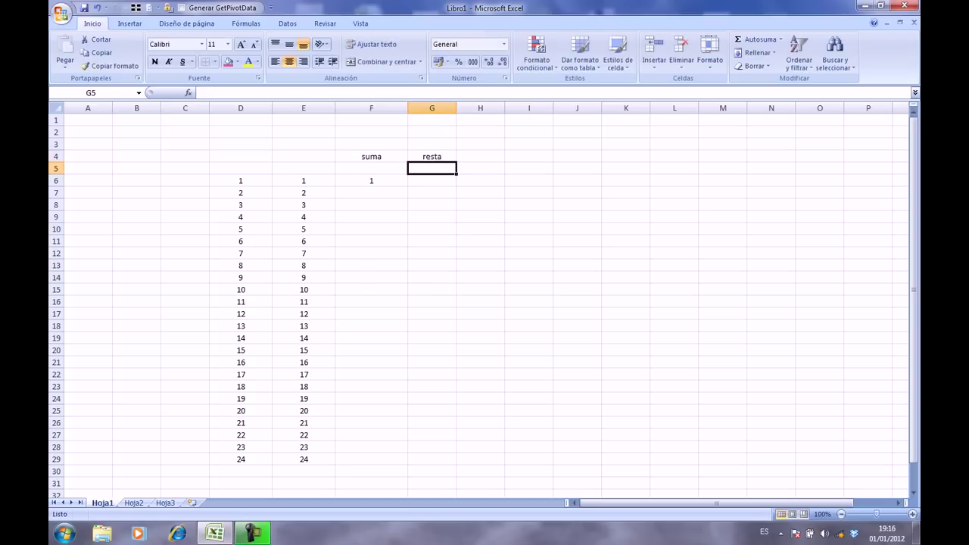
click(480, 156)
text(multip)
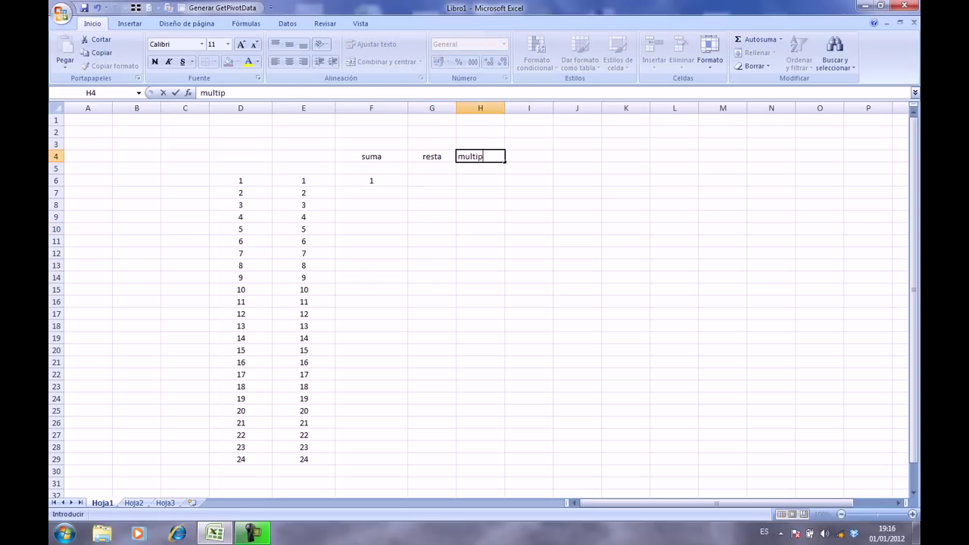
text(licaci)
text(on)
key(Return)
click(528, 156)
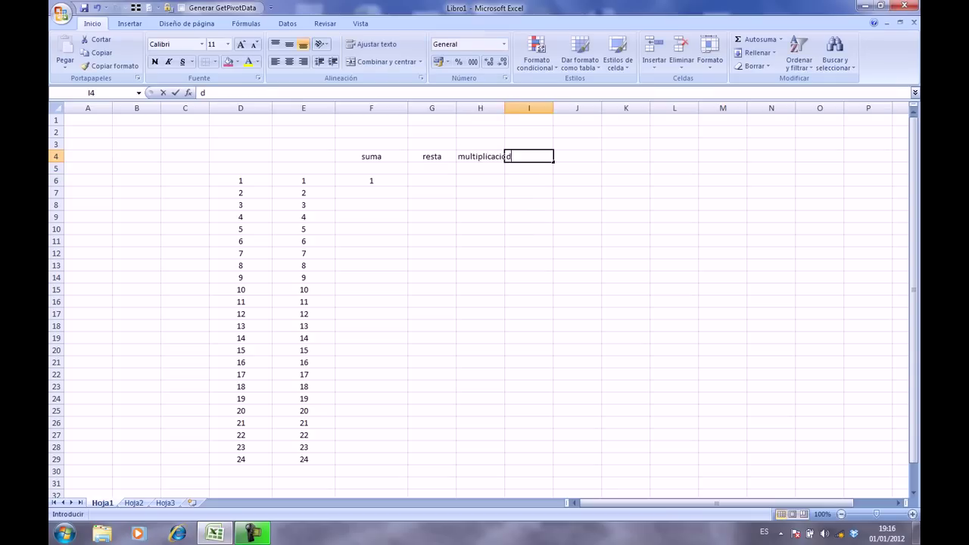
text(división)
key(Return)
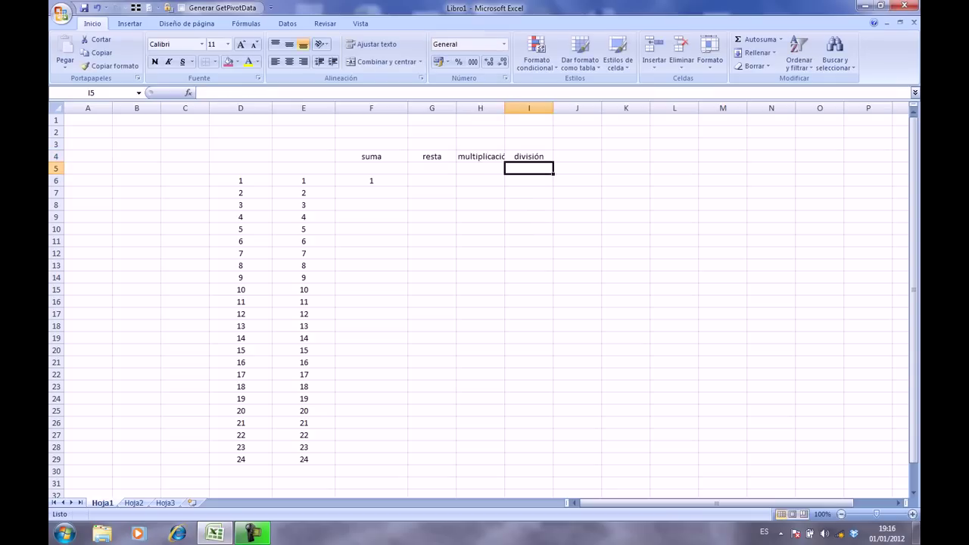
Autofit column H so the full multiplicación heading fits
click(480, 156)
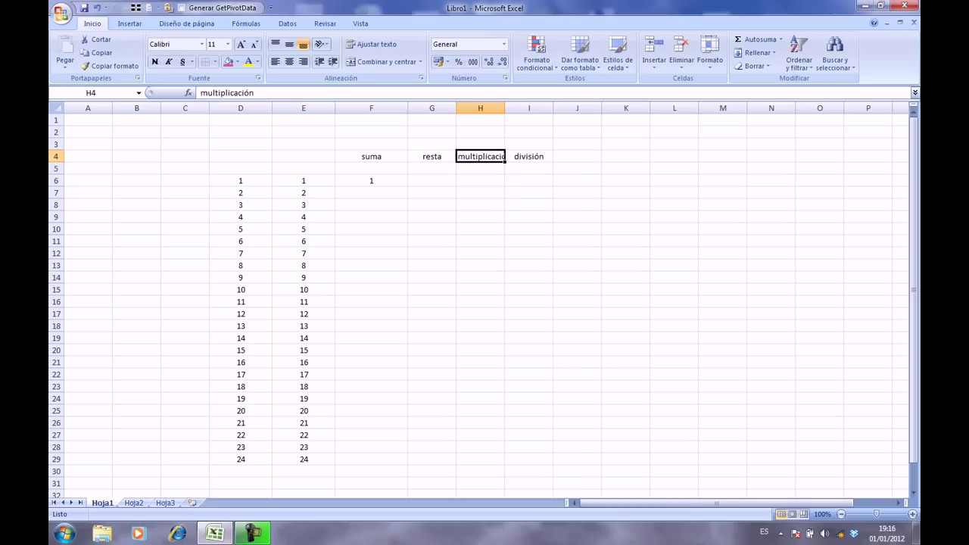
click(528, 205)
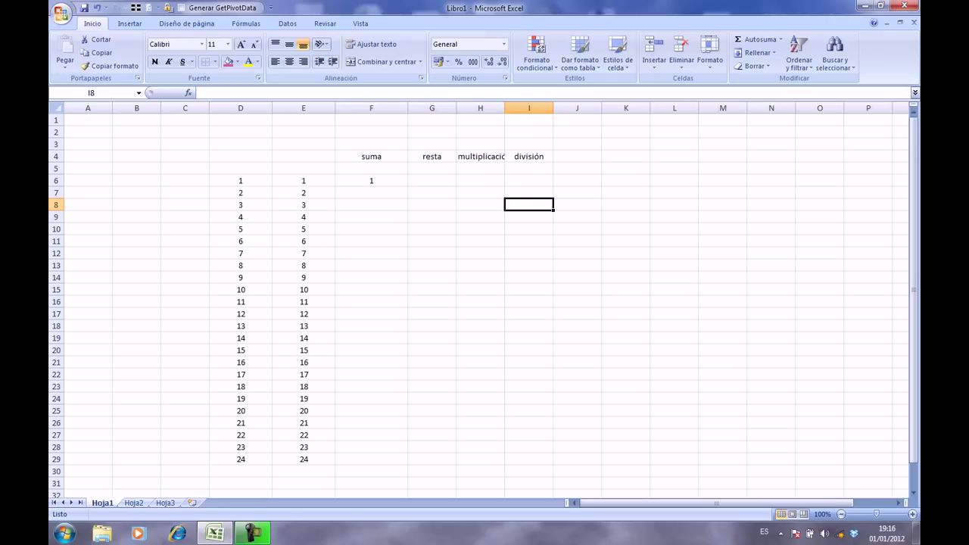
double_click(504, 108)
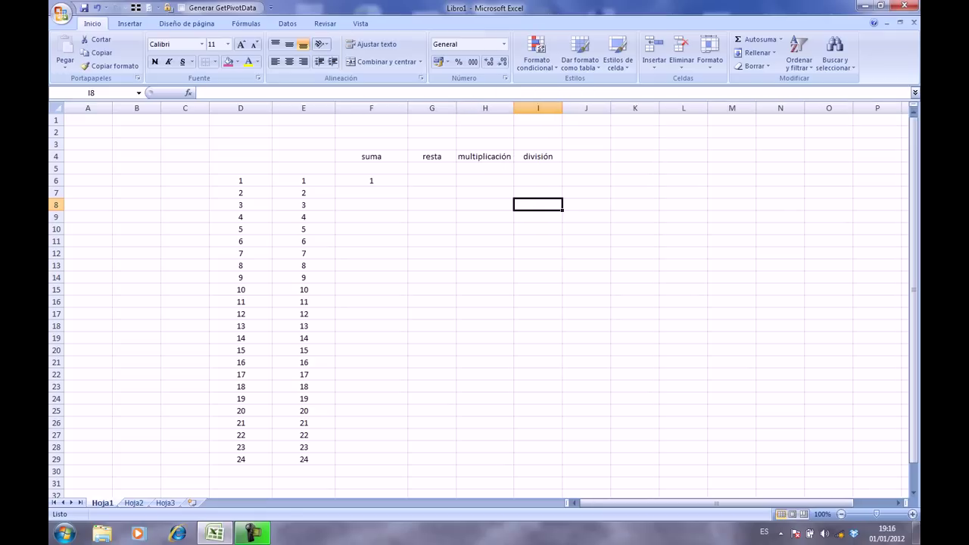
click(484, 156)
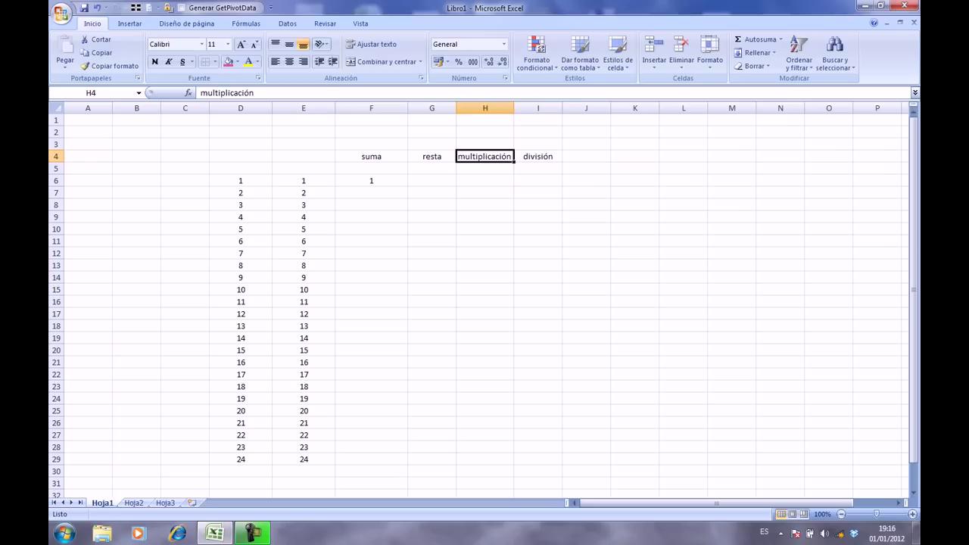
click(538, 204)
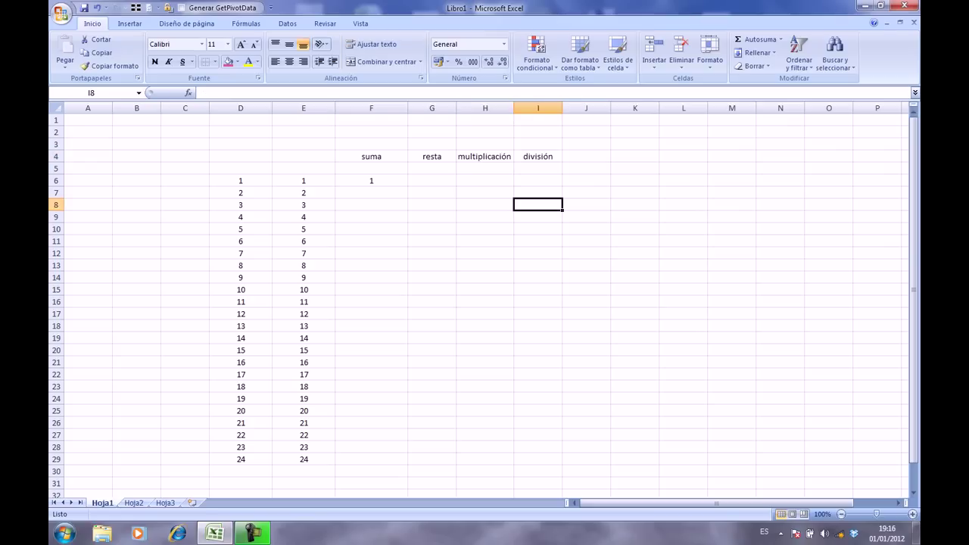
click(370, 180)
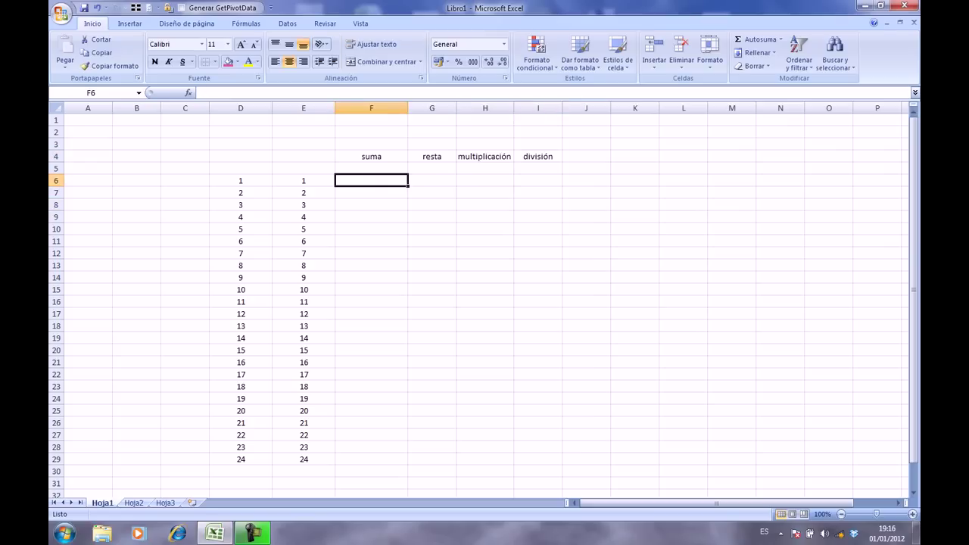
Enter =D6+E6 in F6 and =D7+E7 in F7, giving 2 and 4
text(=)
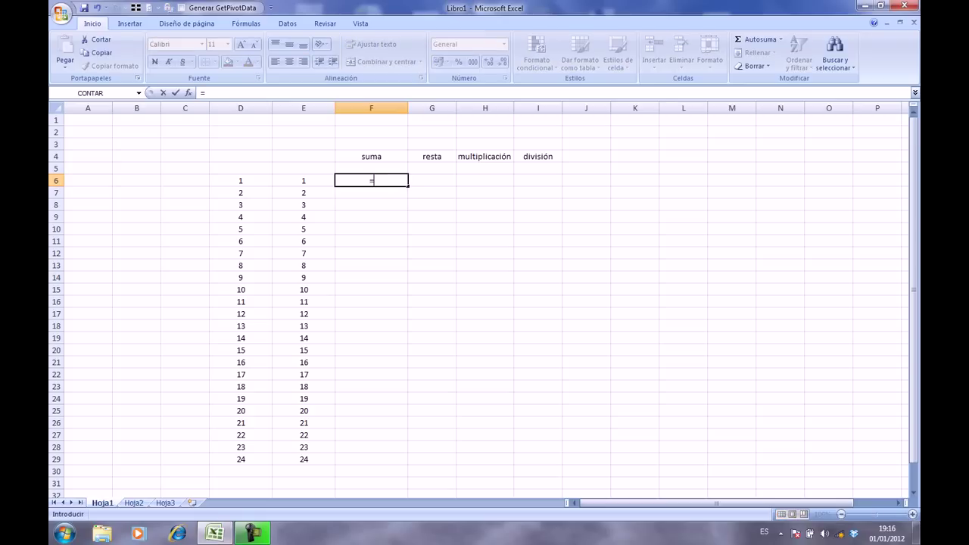
click(240, 180)
text(+)
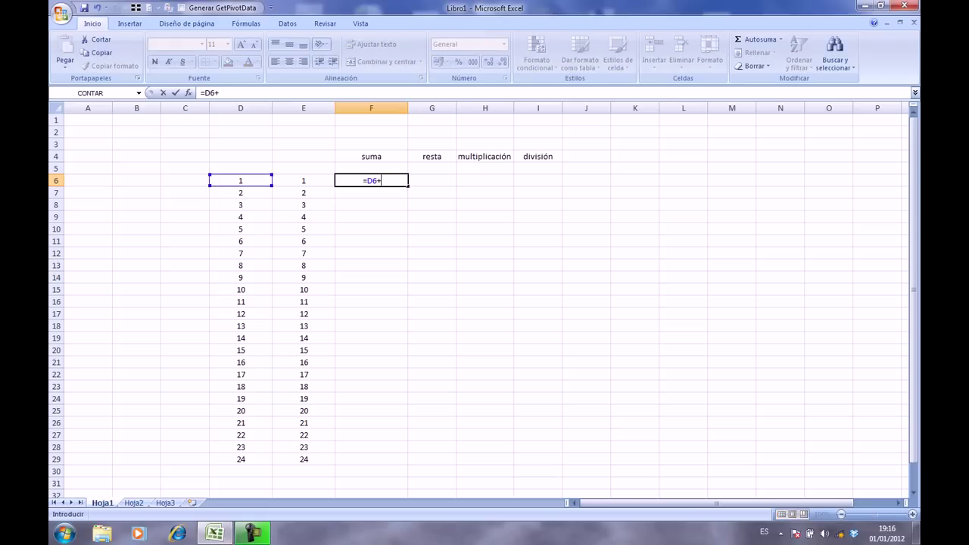
key(Left)
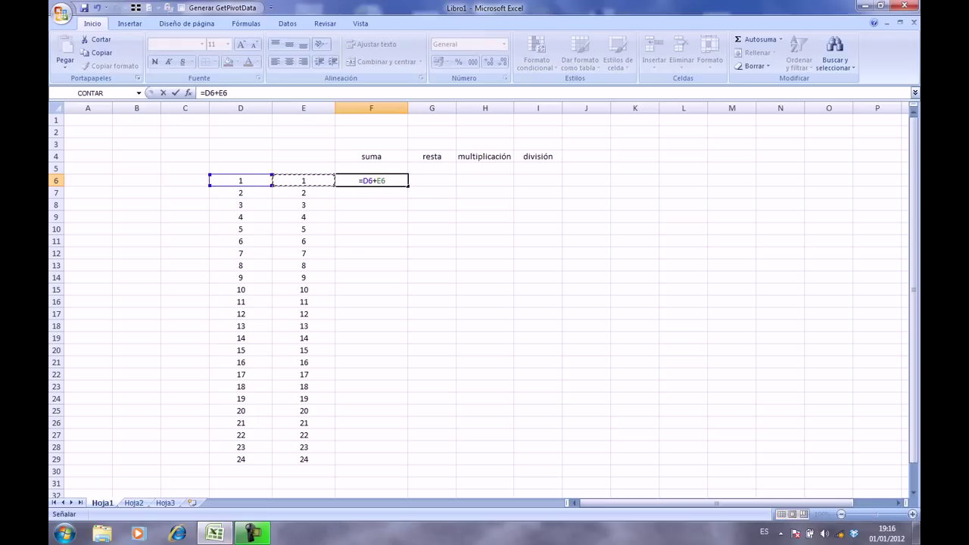
key(Return)
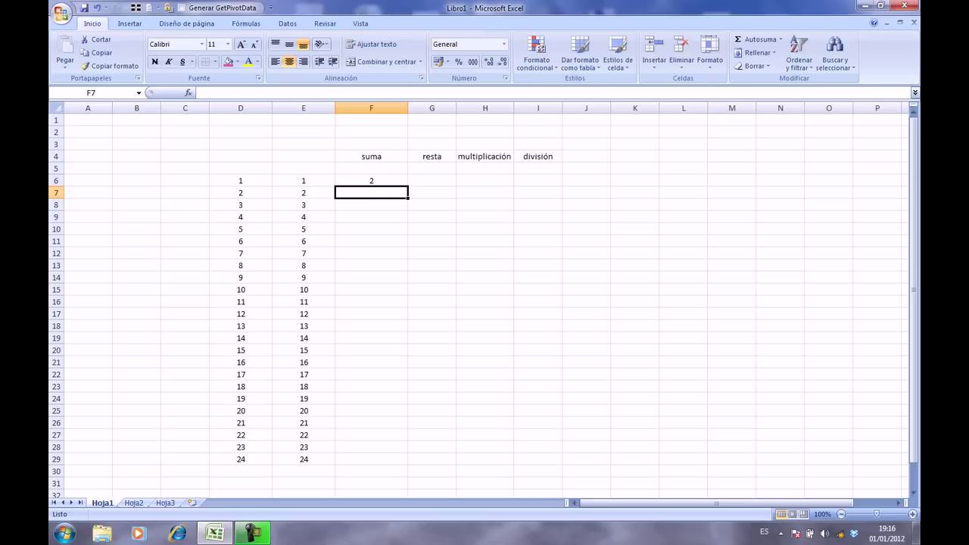
text(=)
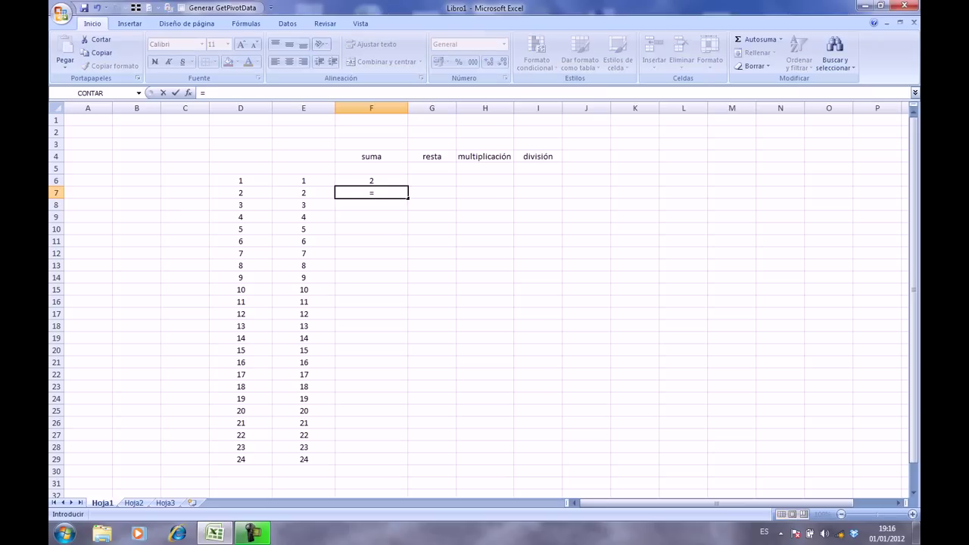
click(240, 193)
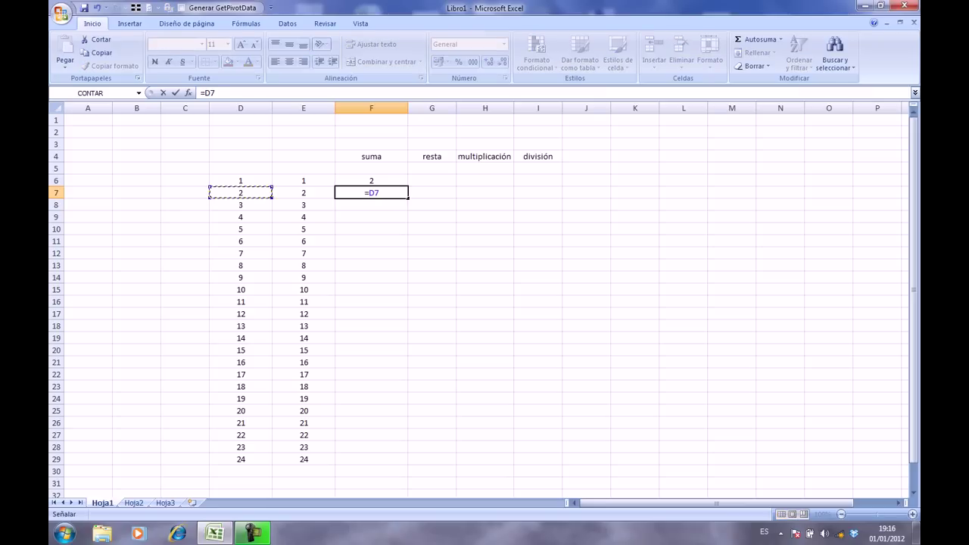
text(+)
click(303, 192)
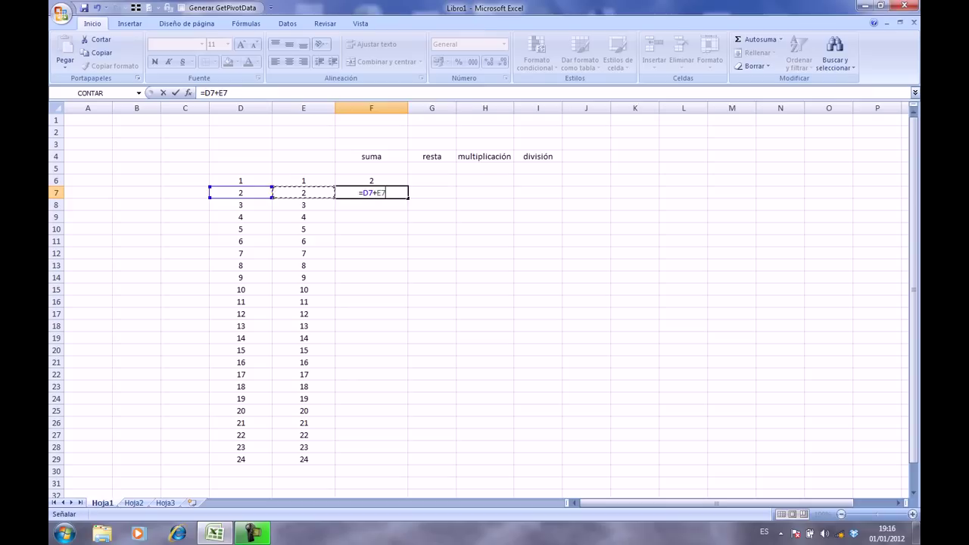
key(Return)
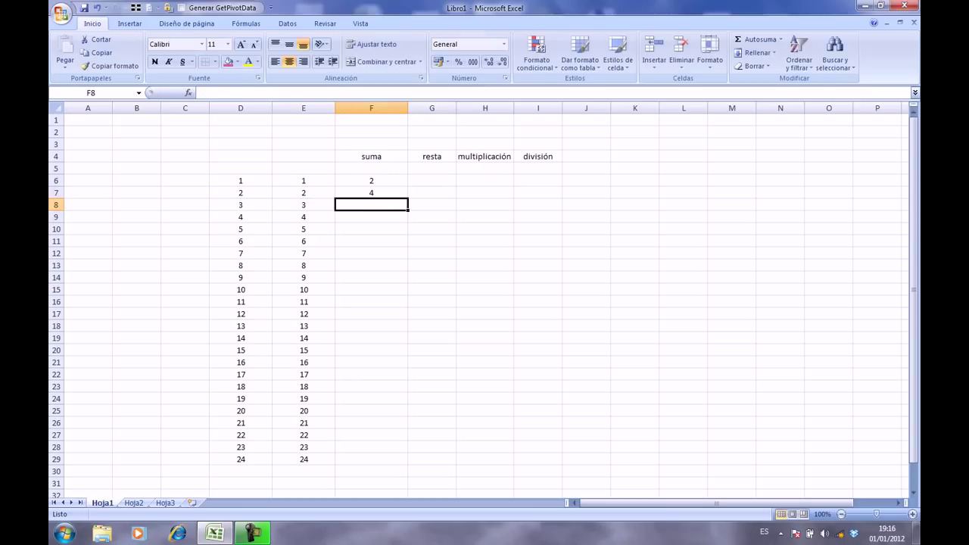
key(Up)
key(Up)
key(Right)
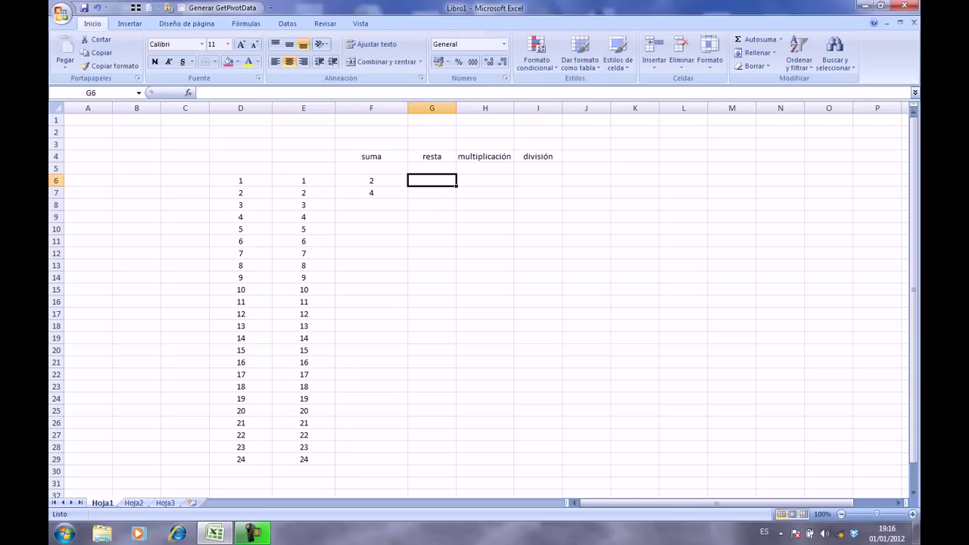
Enter the subtraction formulas =D6-E6 in G6 and =D7-E7 in G7
text(=)
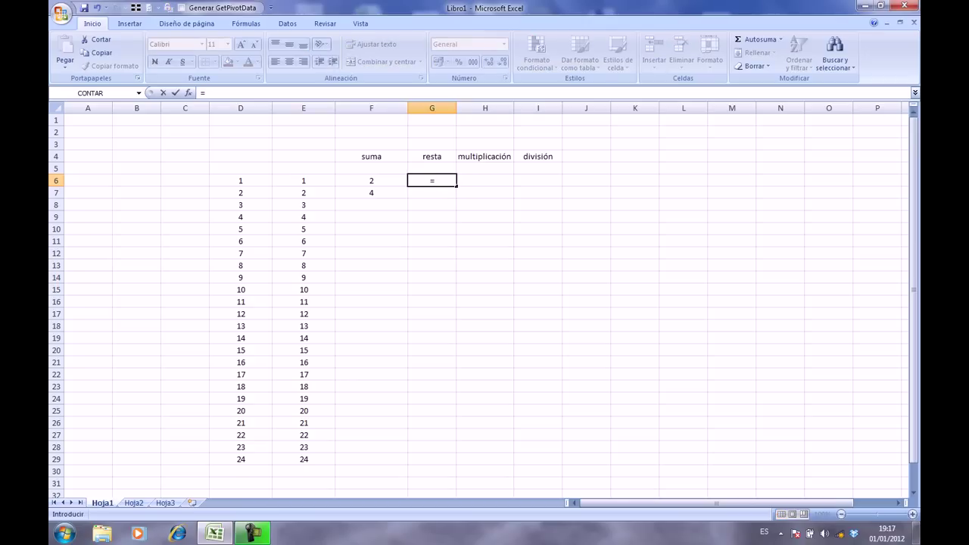
click(241, 180)
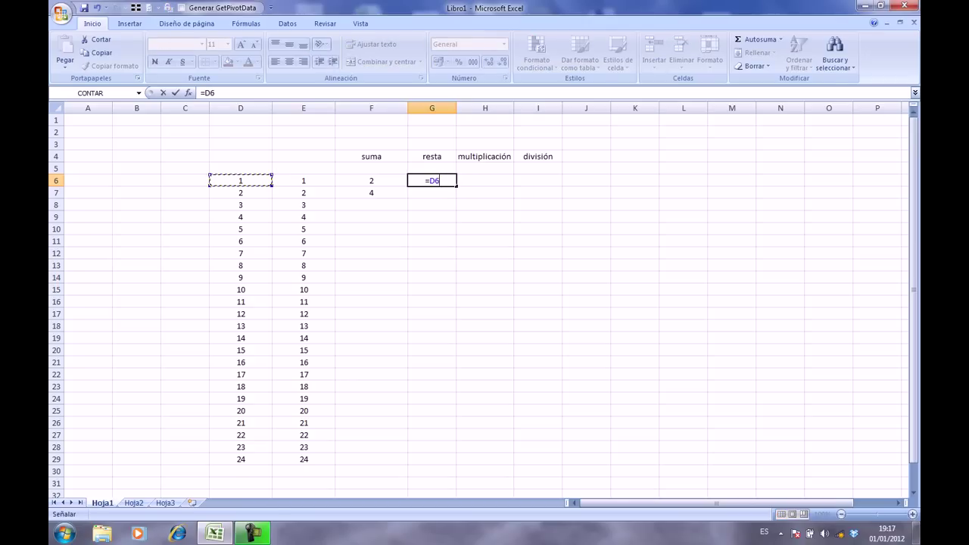
text(-)
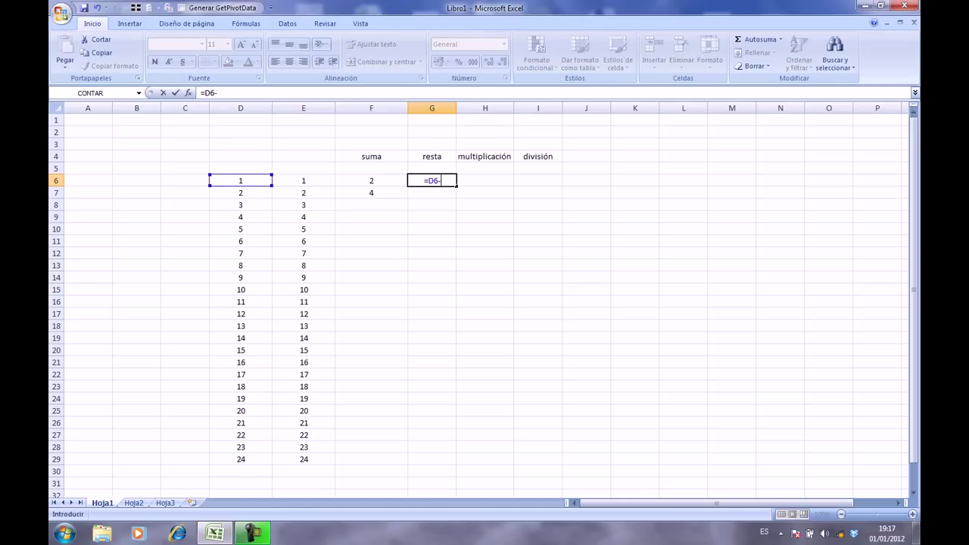
click(304, 180)
key(Return)
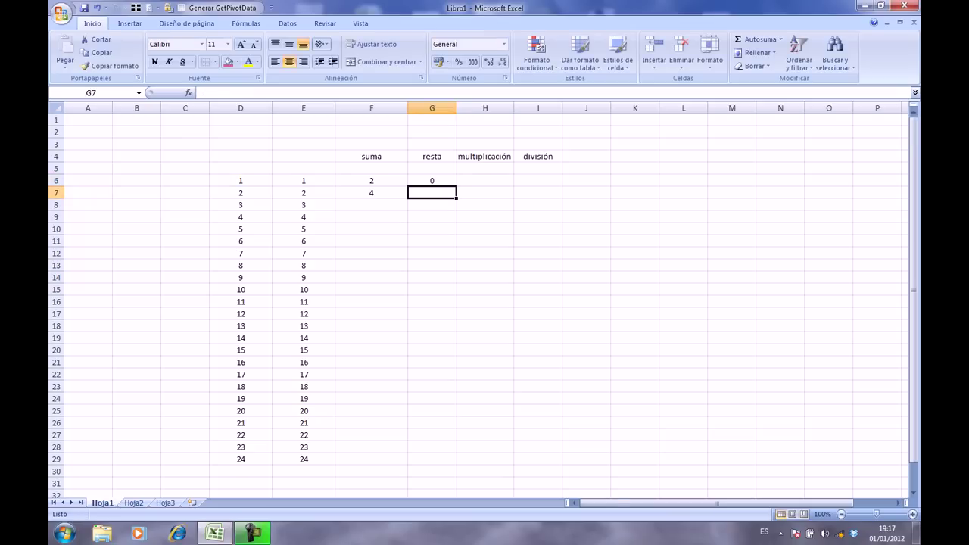
text(=)
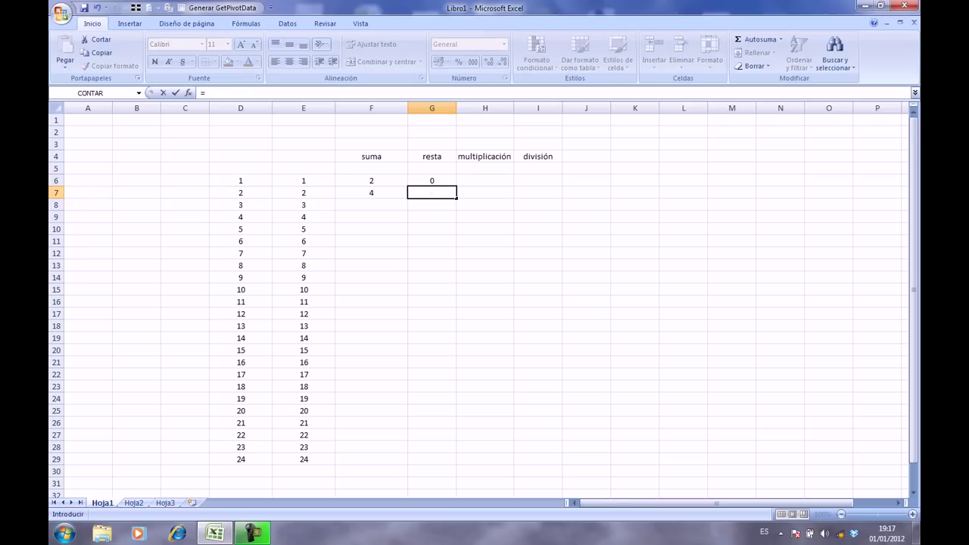
click(240, 192)
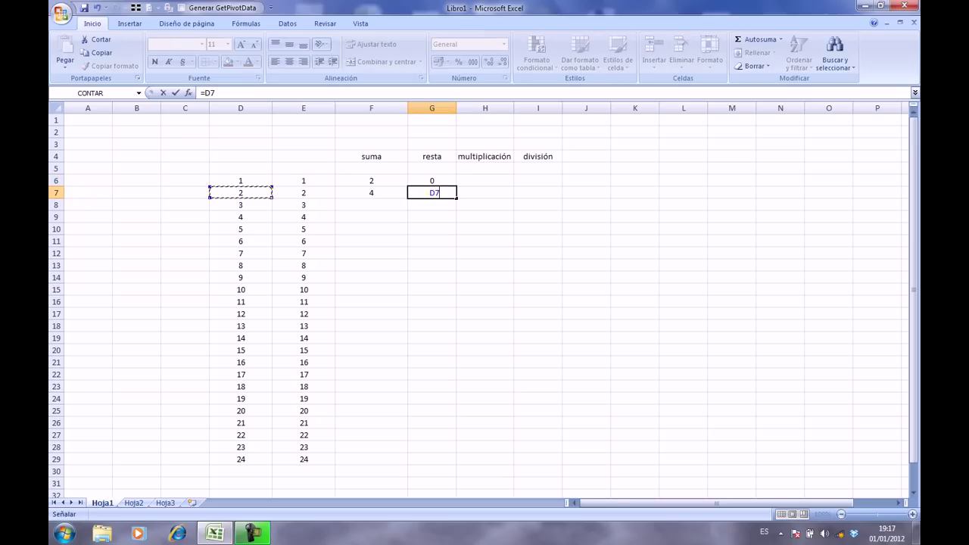
text(-)
click(303, 192)
key(Return)
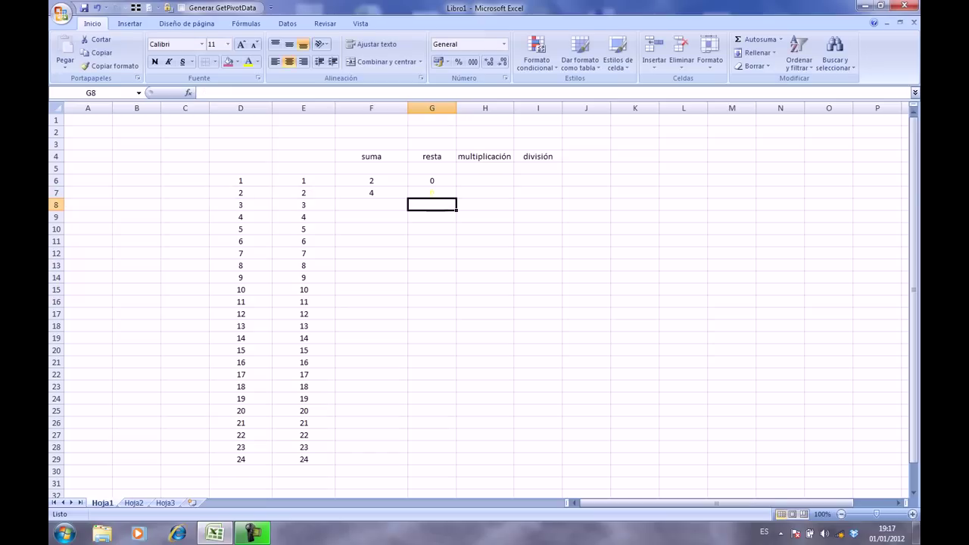
Copy G6's formatting onto G7 with Copiar formato so its 0 displays
click(432, 180)
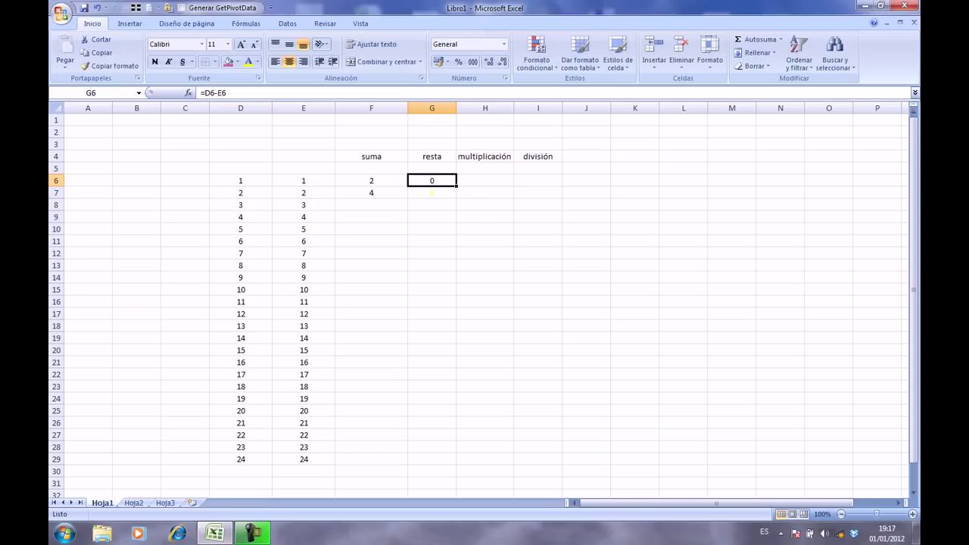
click(432, 192)
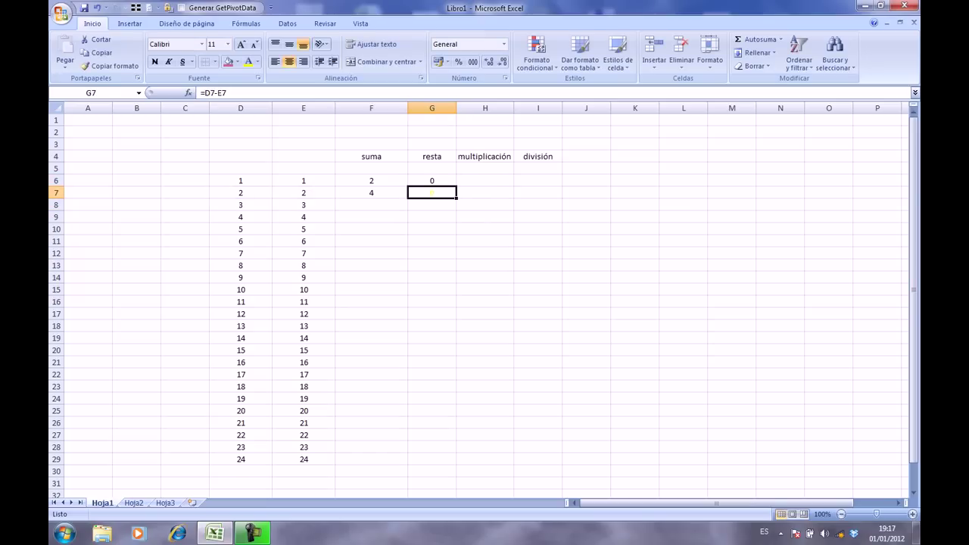
key(Up)
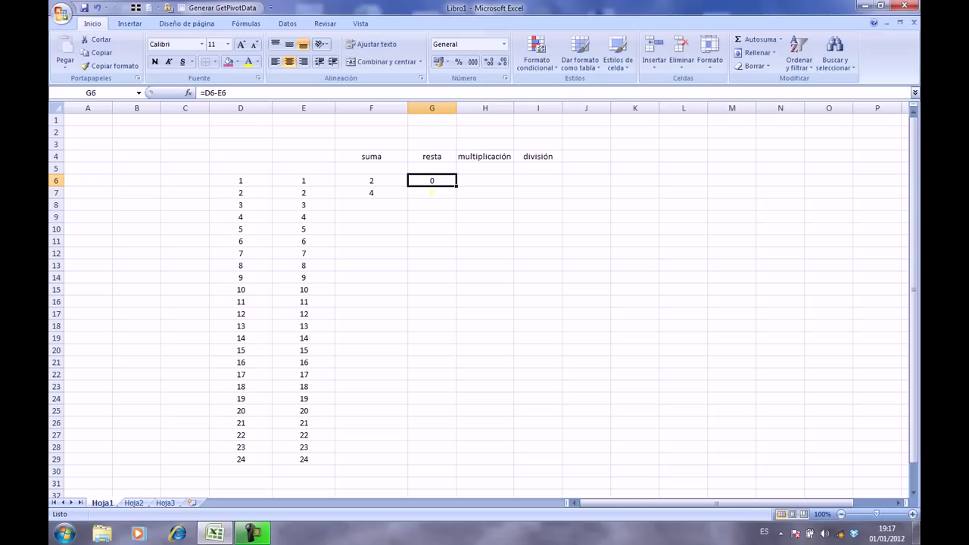
click(431, 193)
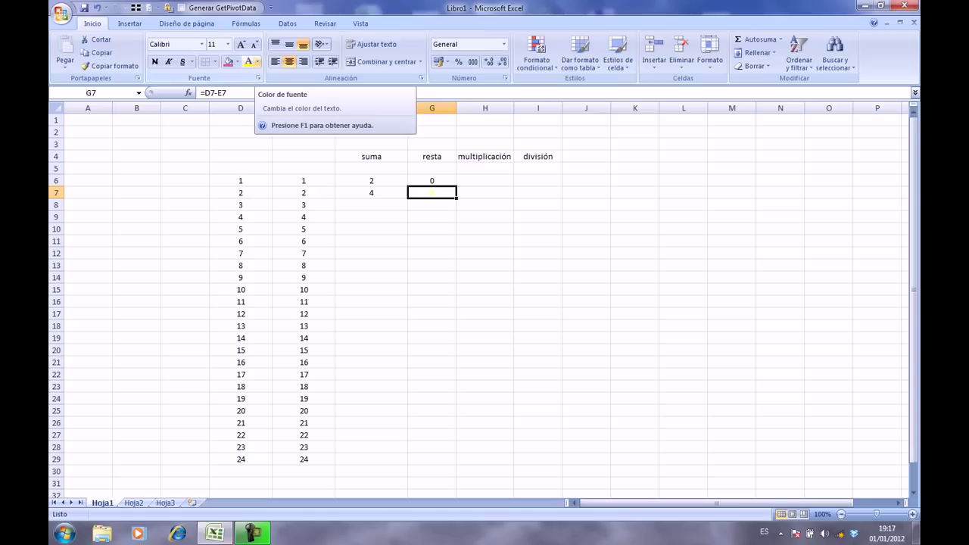
click(432, 241)
click(432, 193)
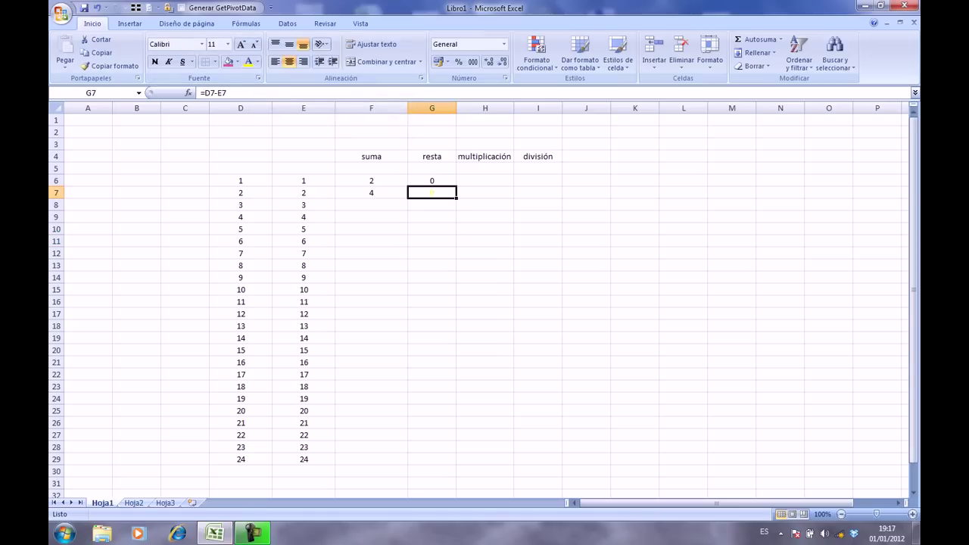
click(432, 180)
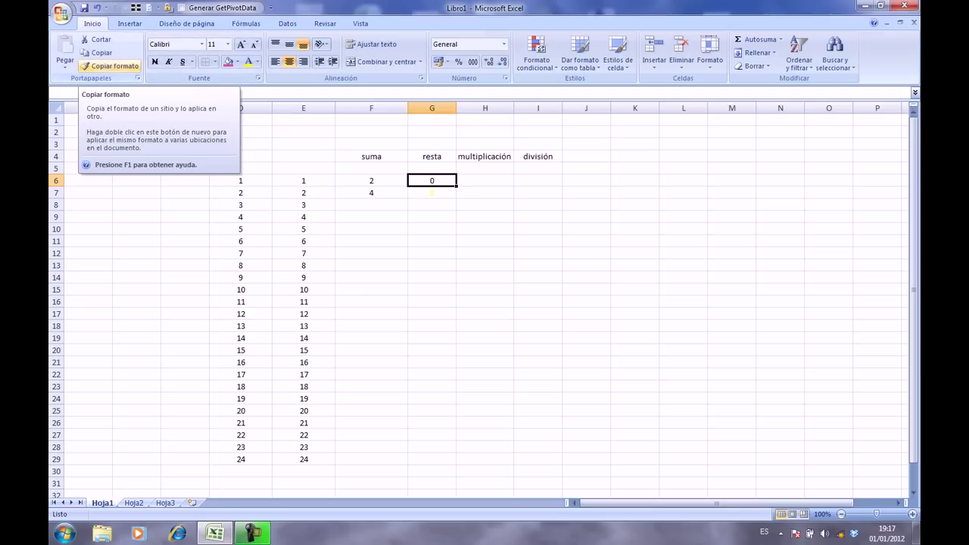
click(110, 66)
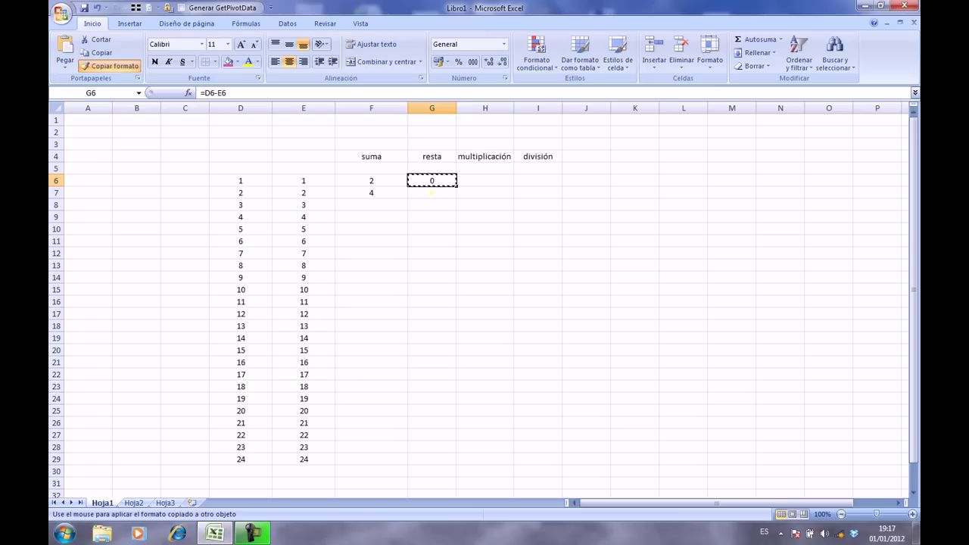
click(431, 193)
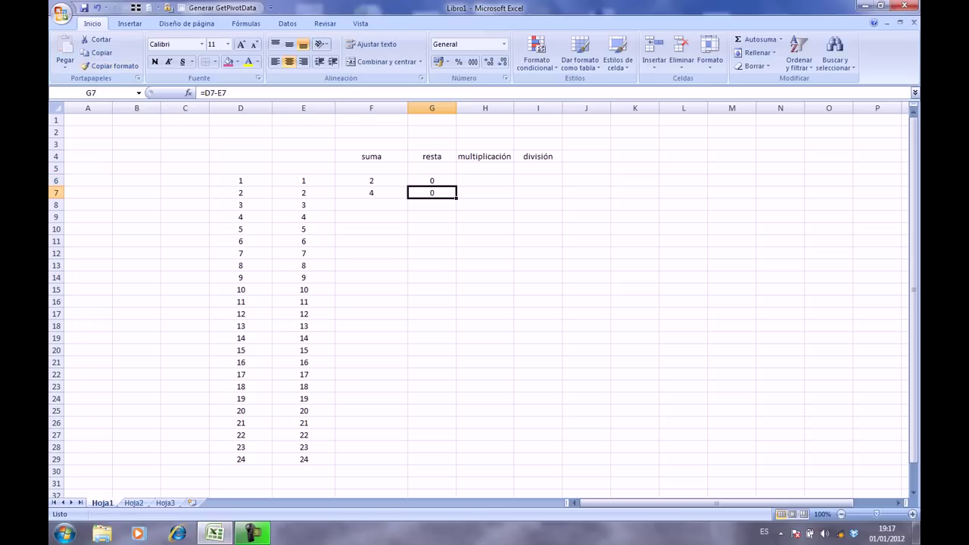
click(484, 229)
click(431, 193)
click(484, 180)
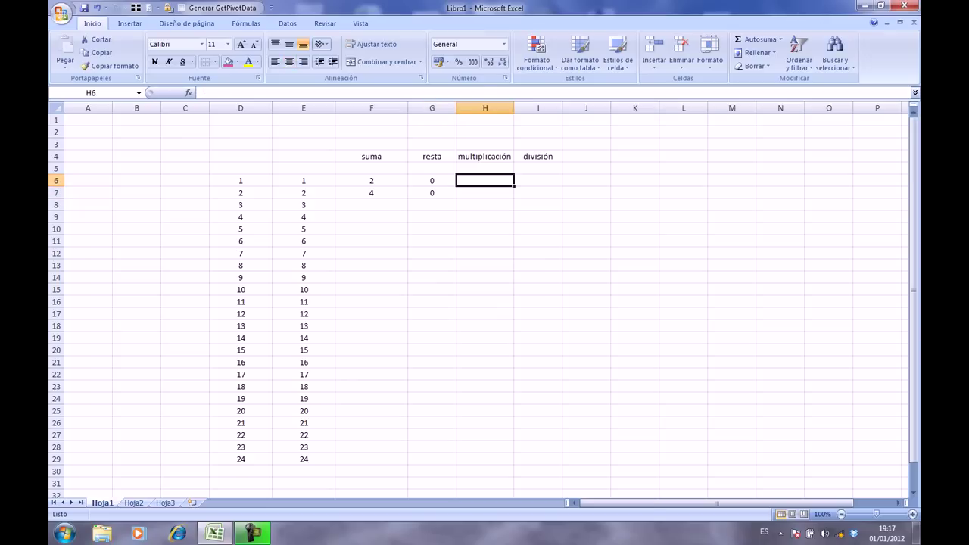
Enter the product formulas =D6*E6 in H6 and =D7*E7 in H7
text(=)
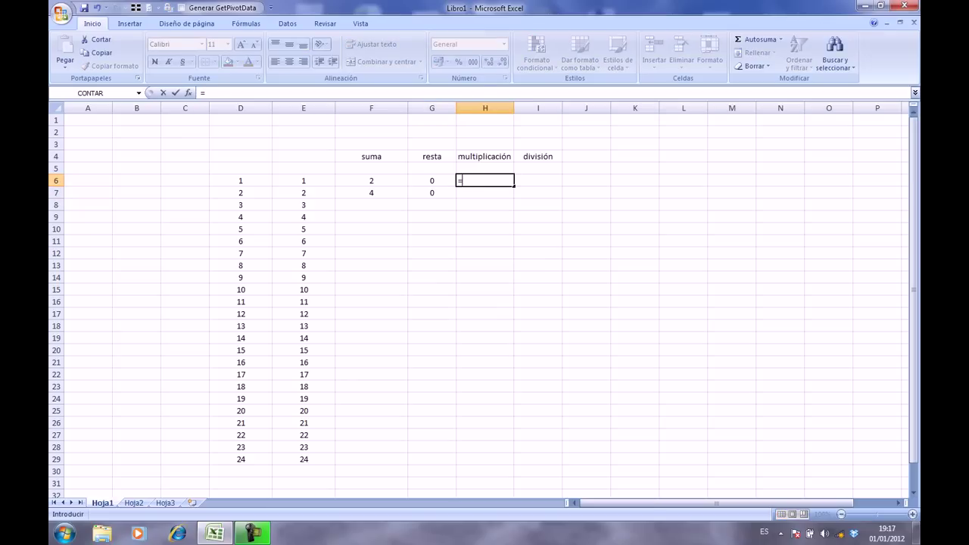
click(241, 180)
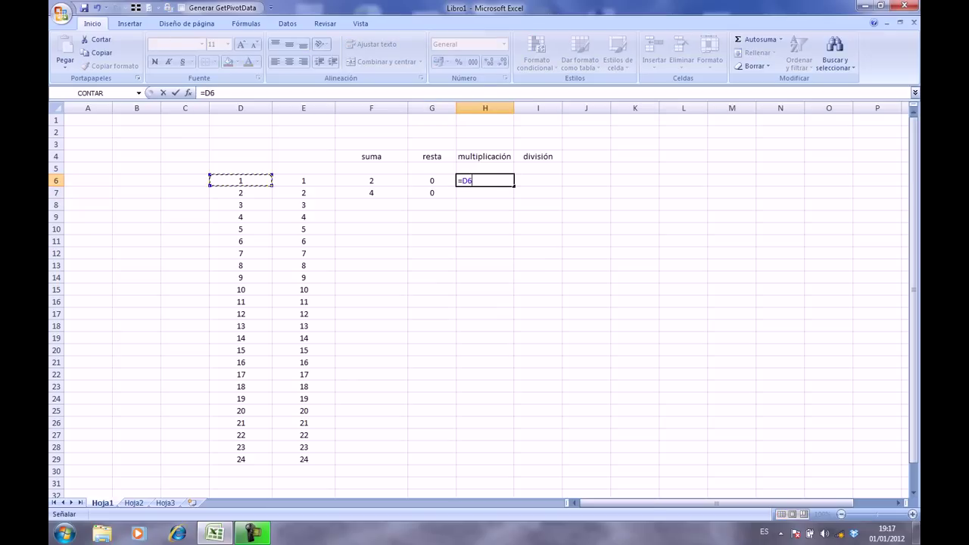
text(*)
click(304, 180)
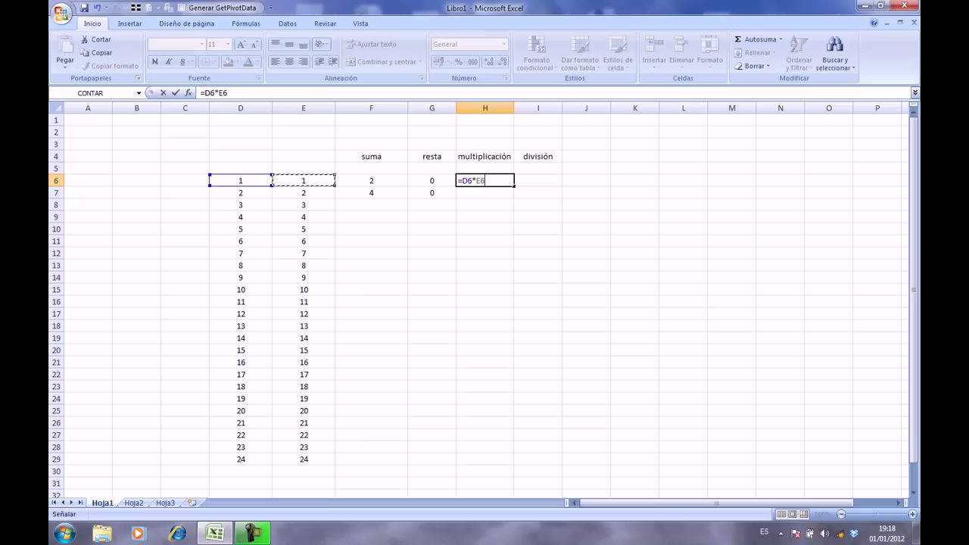
key(Return)
text(=)
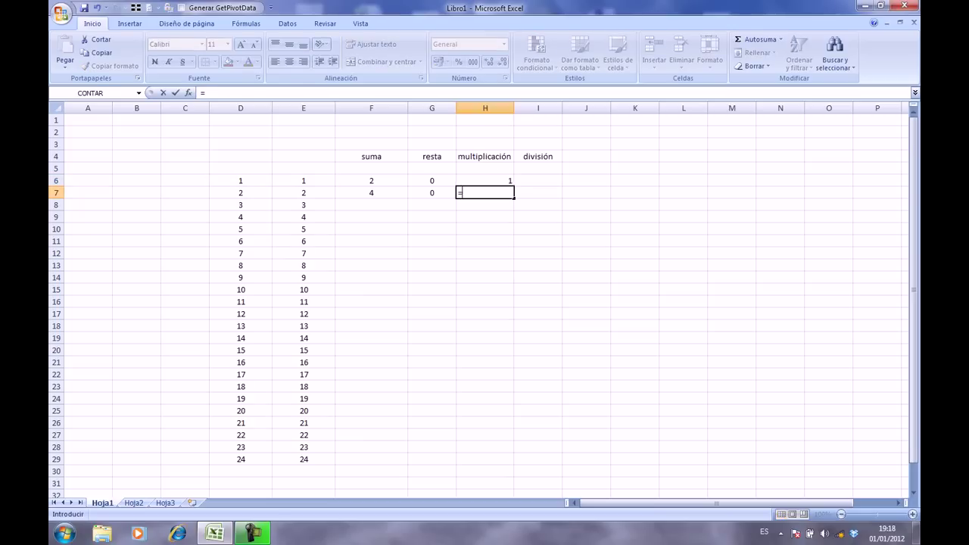
click(241, 193)
text(*)
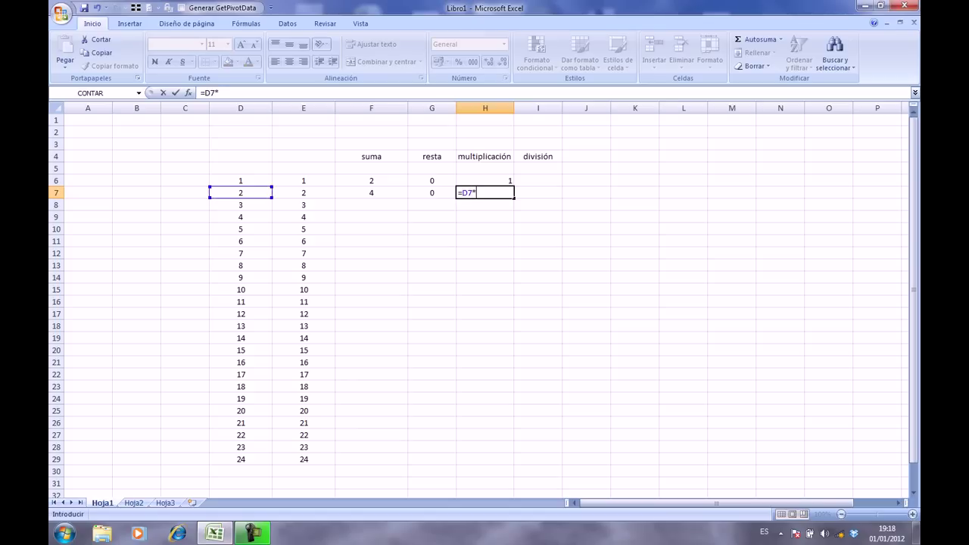
click(303, 192)
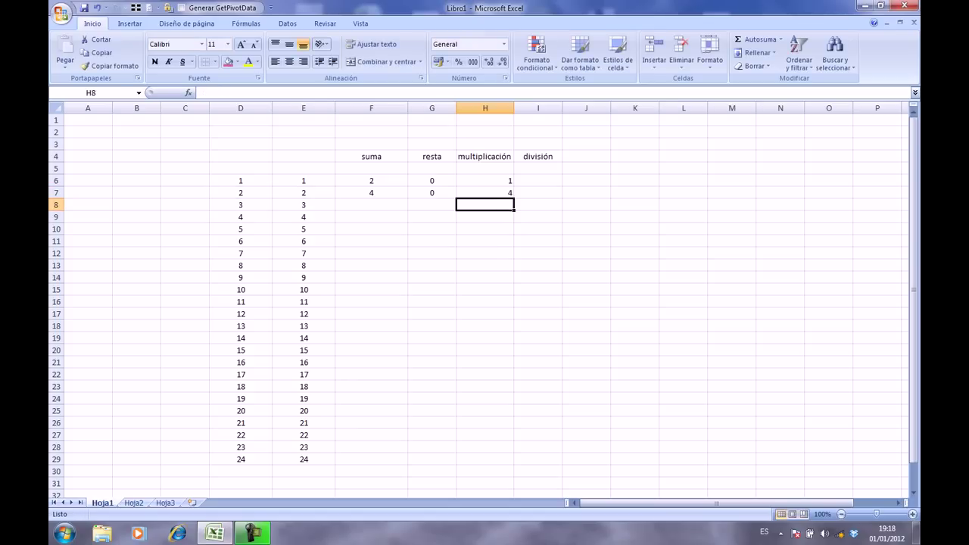
click(537, 180)
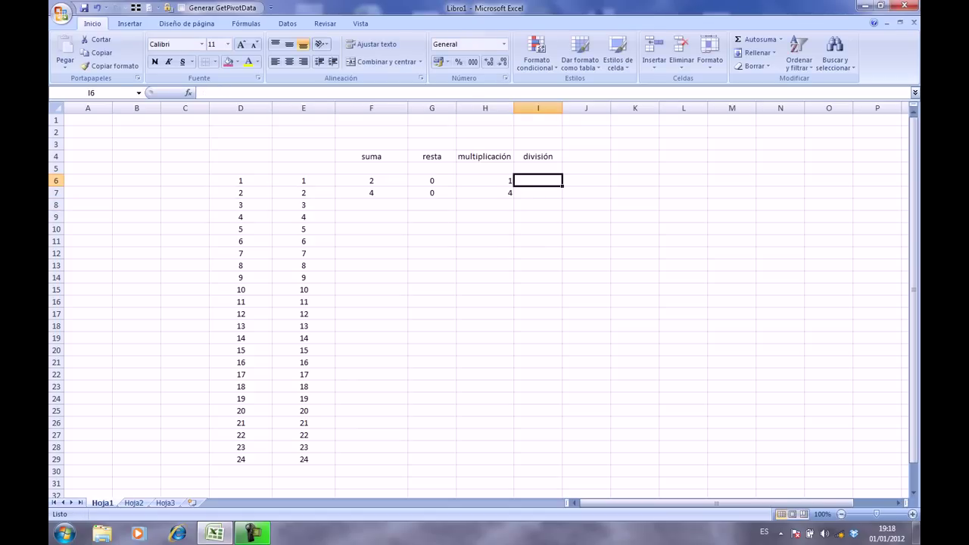
Enter the division formulas =D6/E6 in I6 and =D7/E7 in I7
text(=)
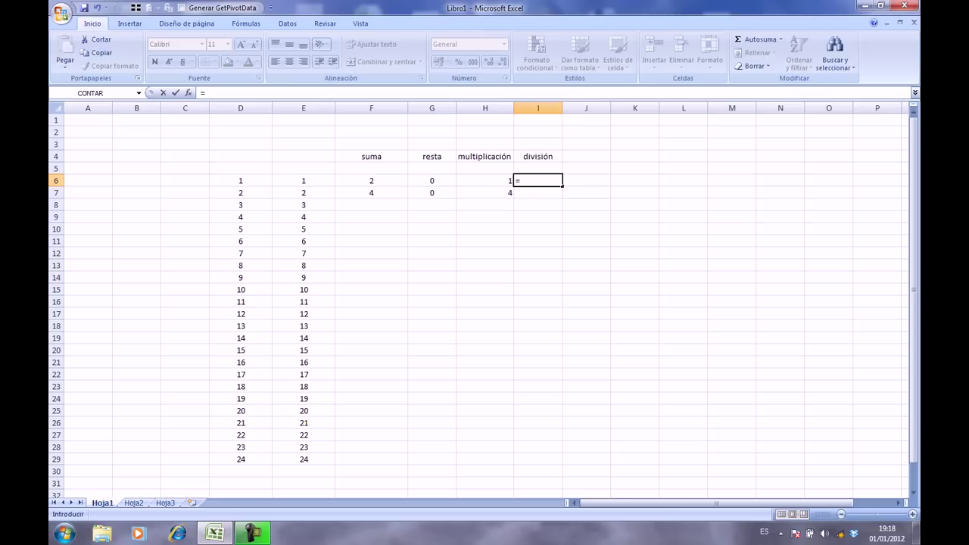
click(240, 180)
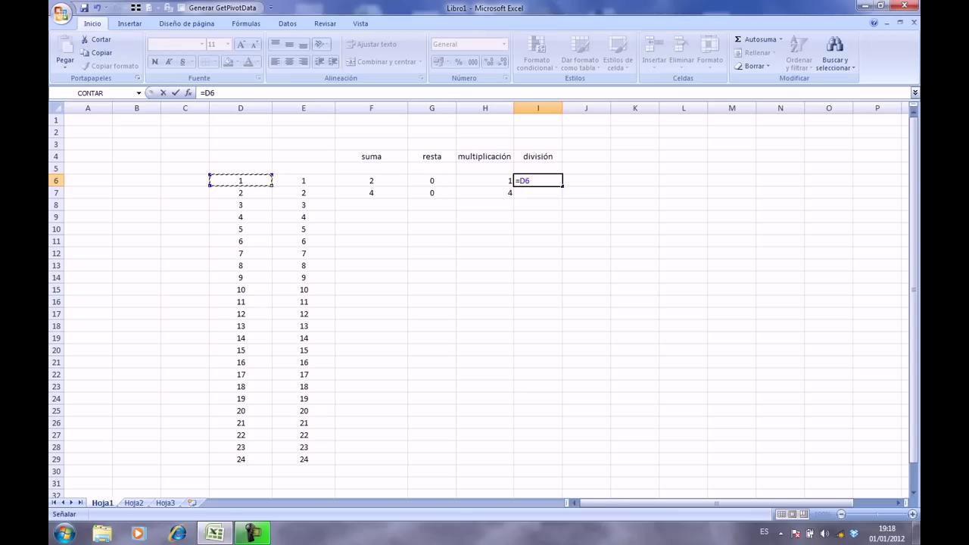
text(/)
click(304, 180)
key(Return)
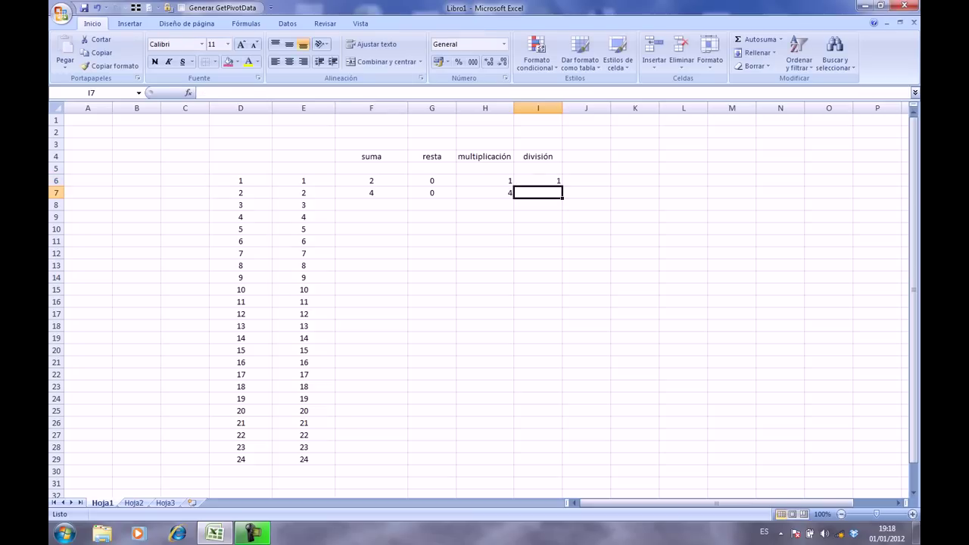
text(=)
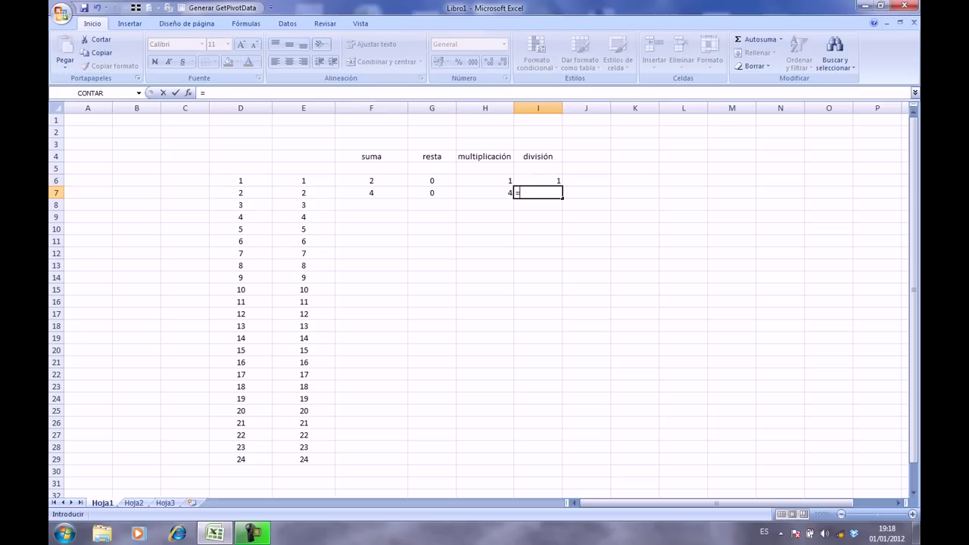
click(240, 192)
text(/)
click(304, 192)
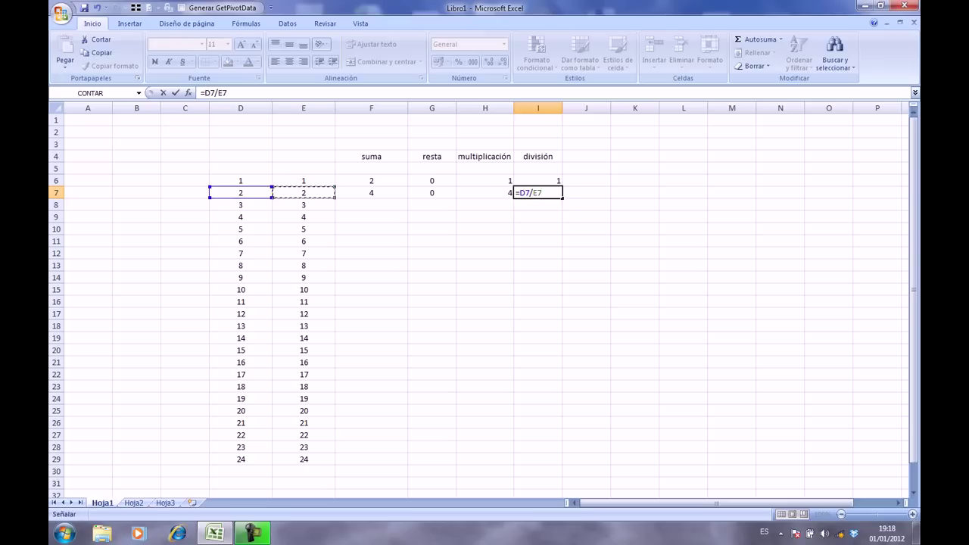
key(Return)
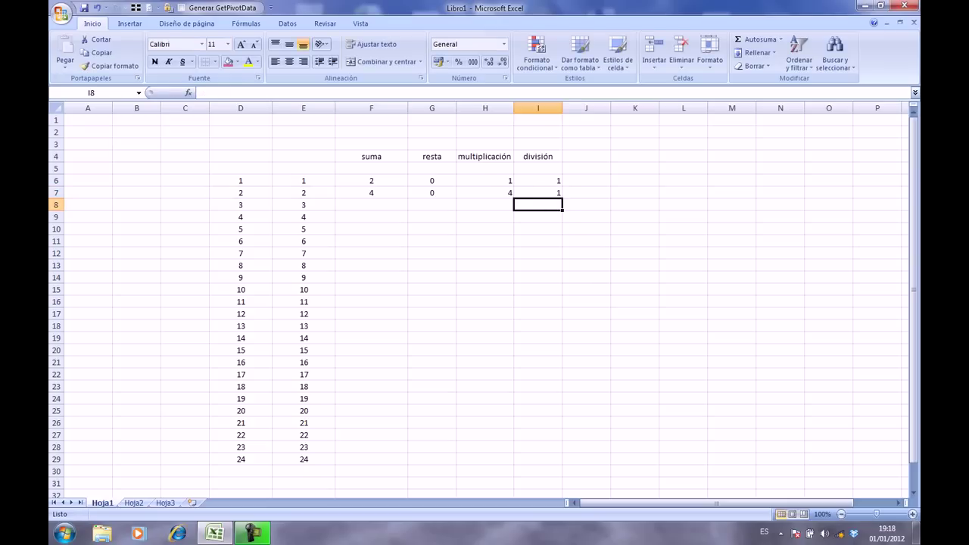
mouse_move(371, 180)
mouse_down()
mouse_move(537, 180)
mouse_move(537, 192)
mouse_up()
Fill the F7:I7 formulas down to row 19, reaching 28 in suma and 196 in multiplicación
click(484, 229)
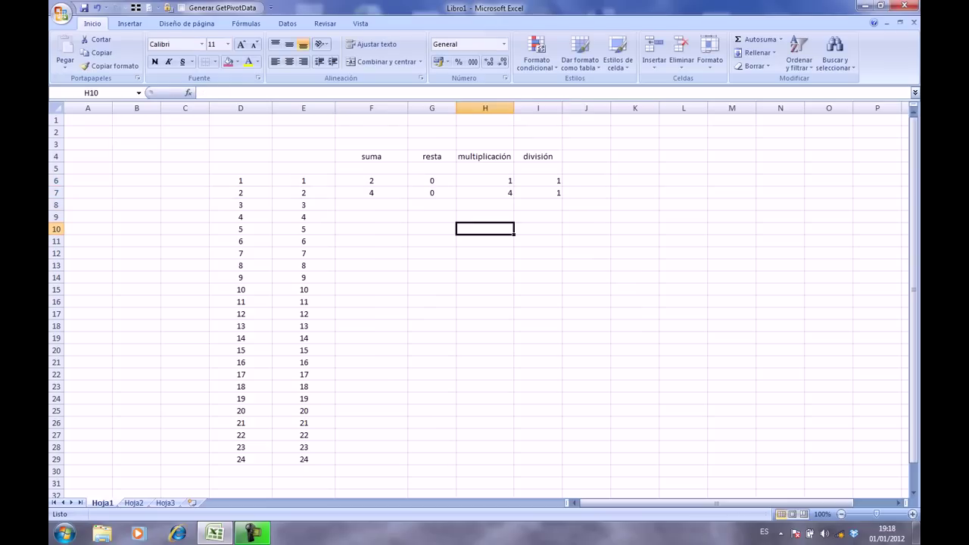
click(371, 192)
click(371, 180)
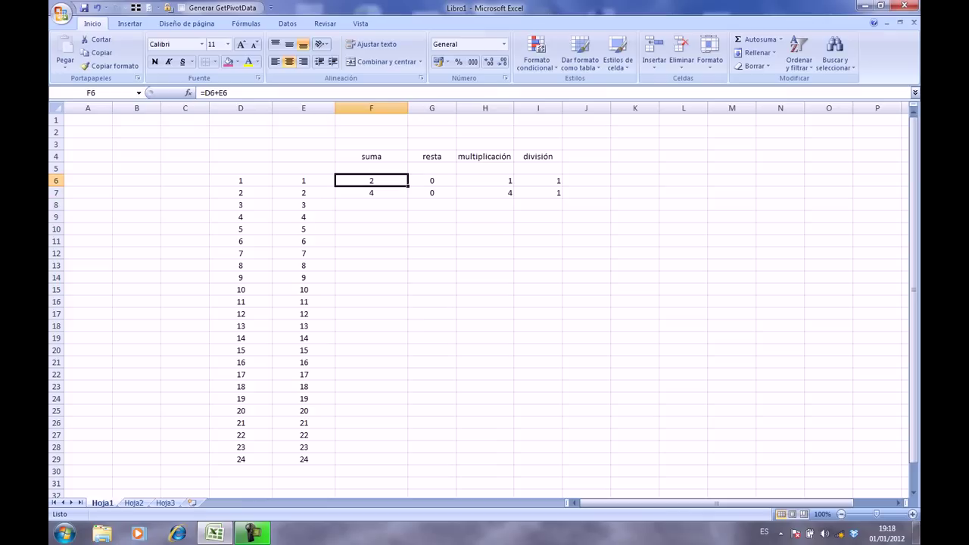
mouse_move(371, 205)
mouse_down()
mouse_move(537, 205)
mouse_move(537, 277)
mouse_move(371, 459)
mouse_move(431, 458)
mouse_up()
mouse_move(538, 459)
mouse_down()
mouse_move(371, 289)
mouse_move(371, 205)
mouse_up()
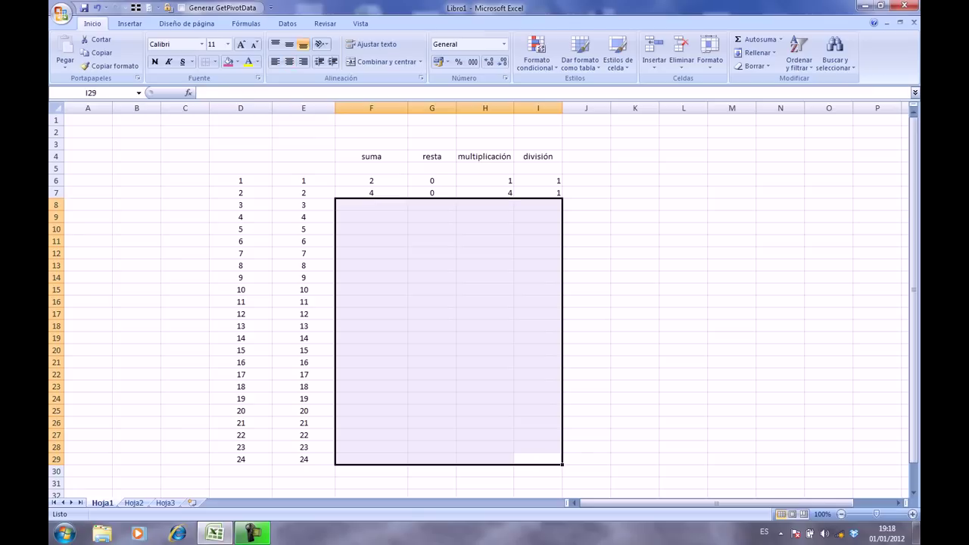
drag(371, 192, 538, 193)
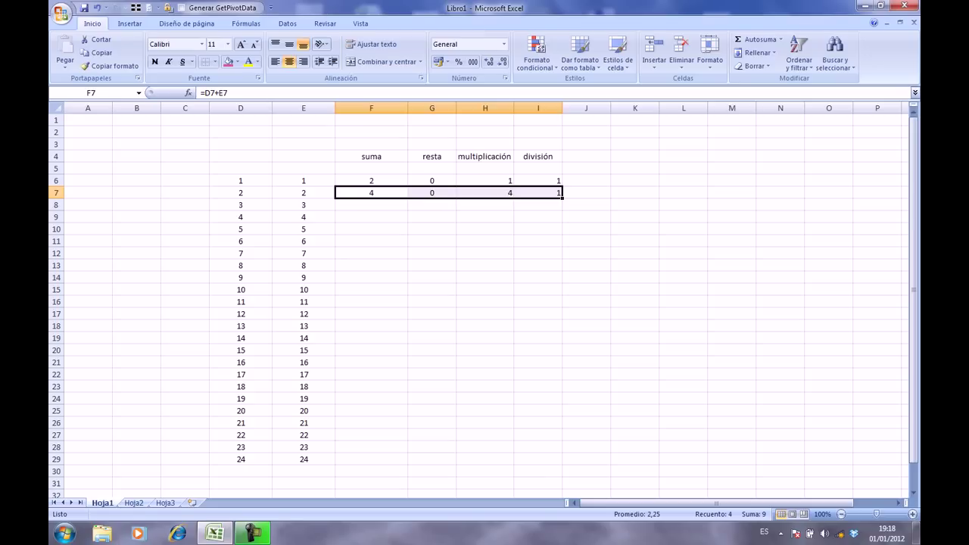
drag(562, 197, 562, 343)
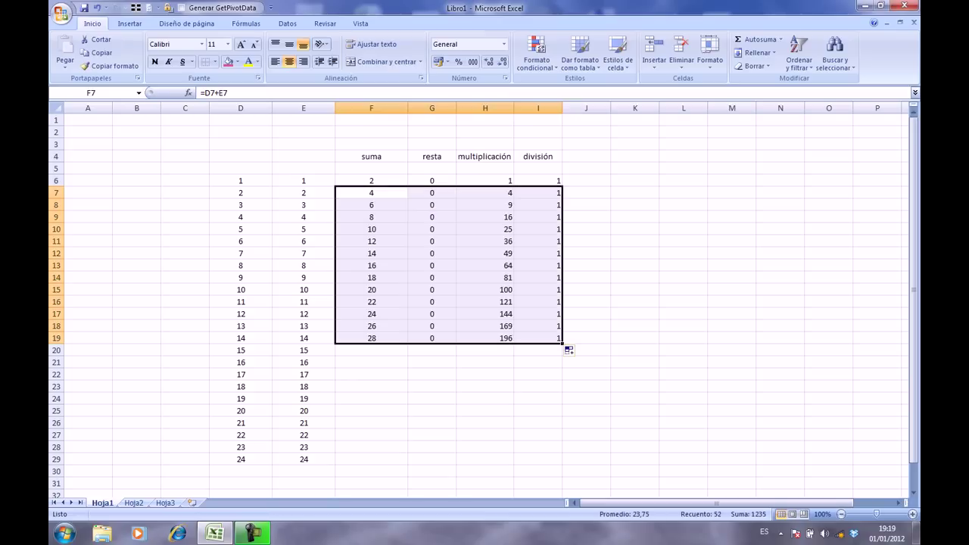
click(371, 277)
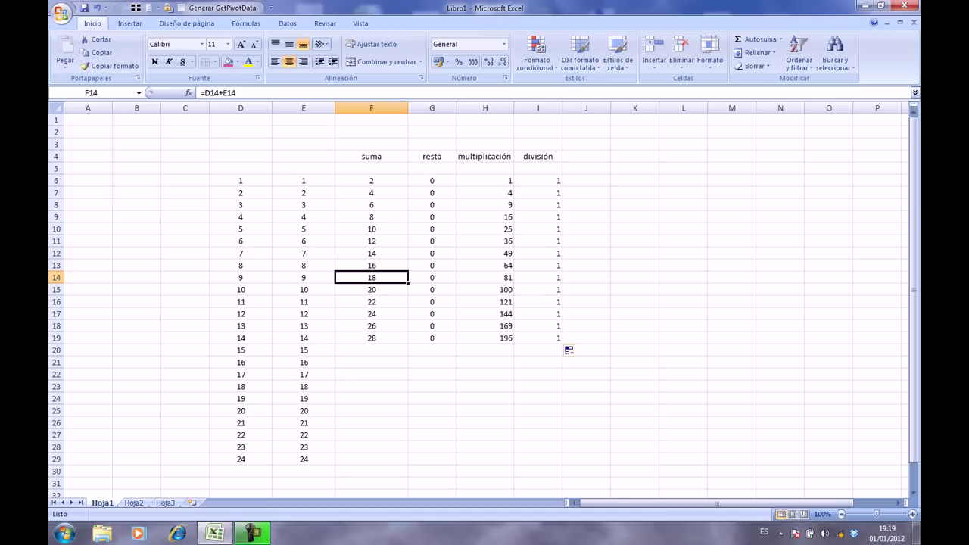
key(F2)
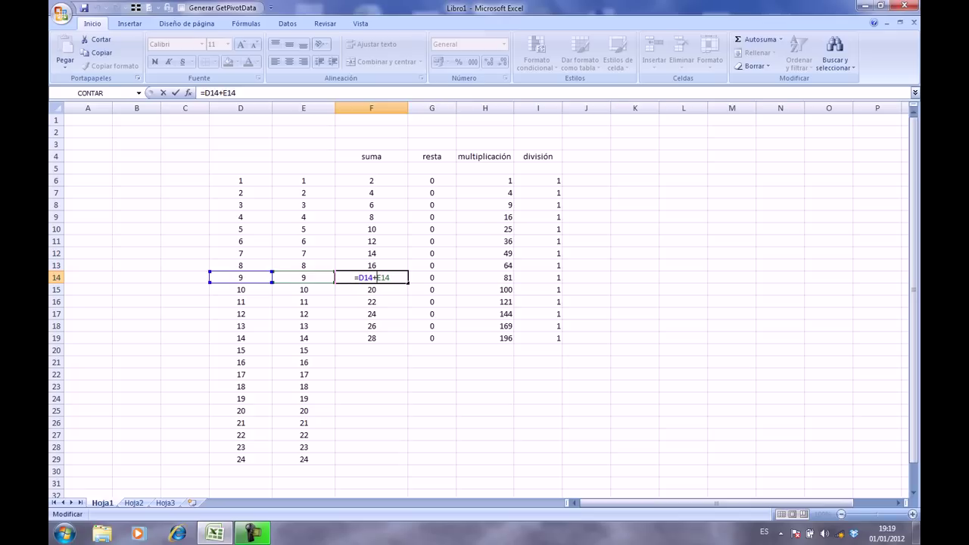
key(Escape)
double_click(493, 277)
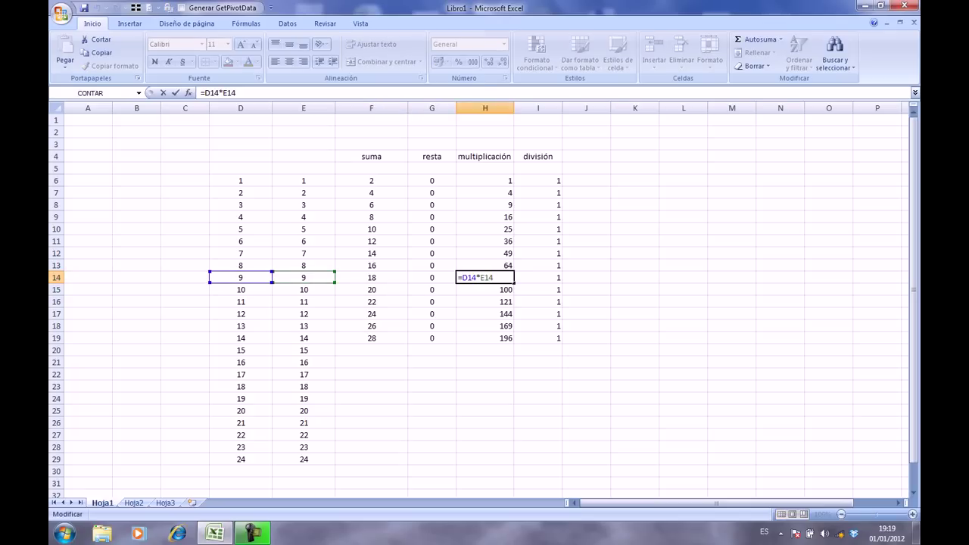
key(Return)
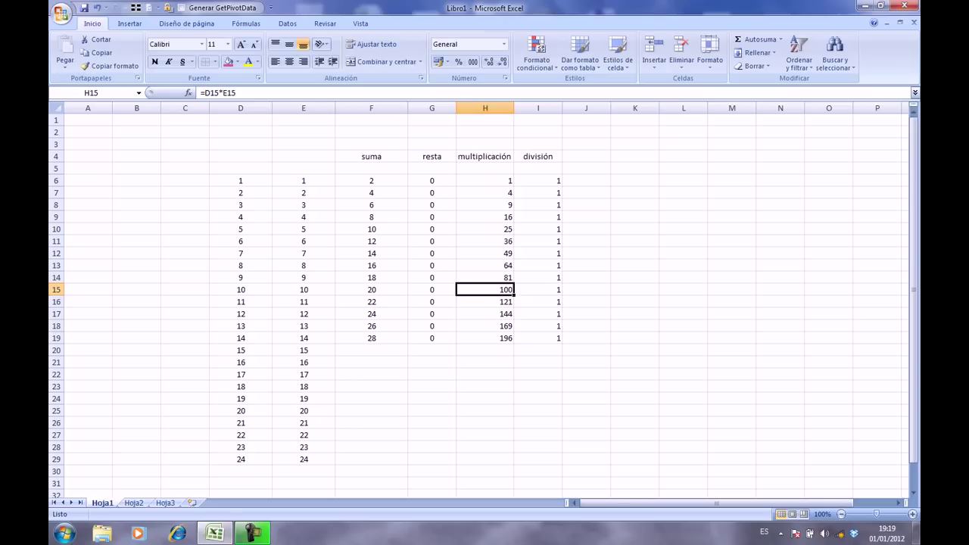
drag(371, 338, 538, 337)
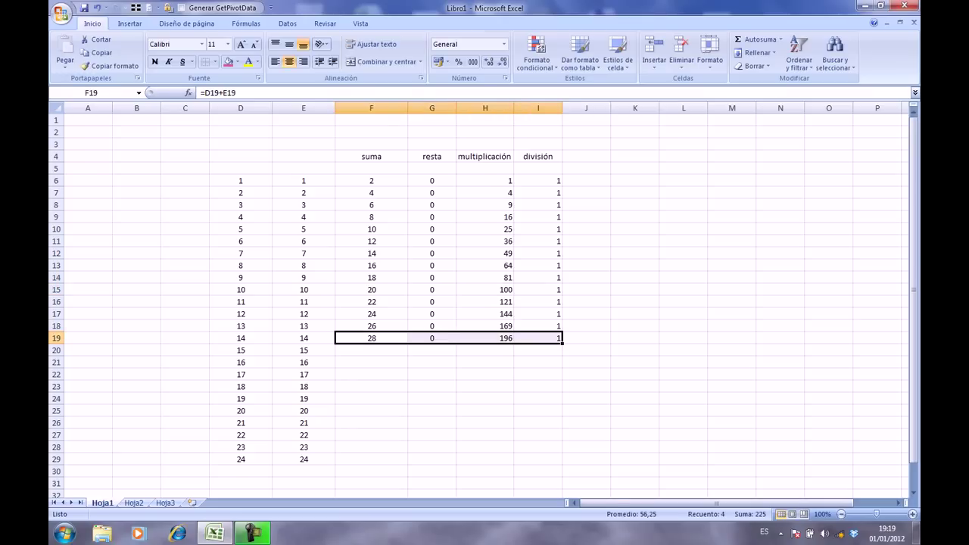
Copy the F19 sum formula into F29 via Copiar/Pegar and verify its references
click(371, 337)
right_click(382, 338)
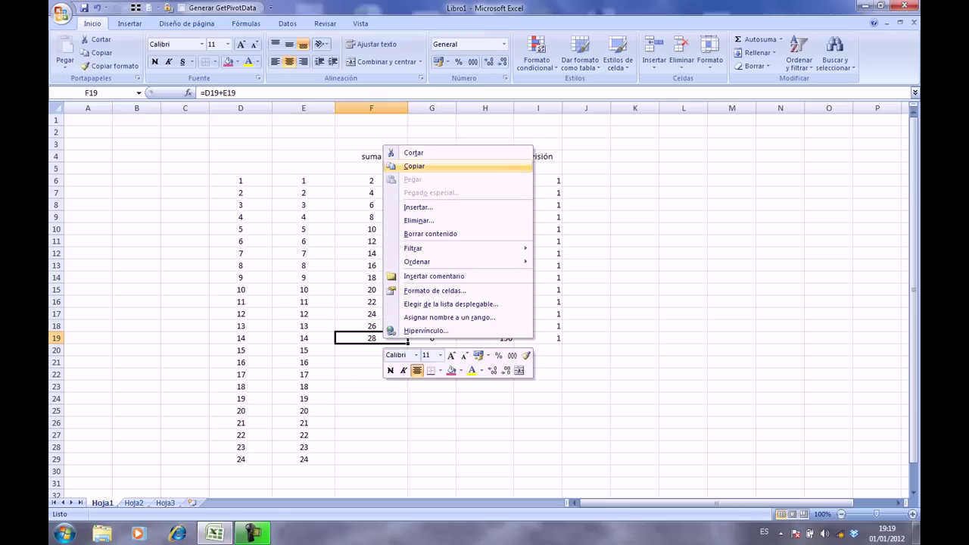
click(415, 166)
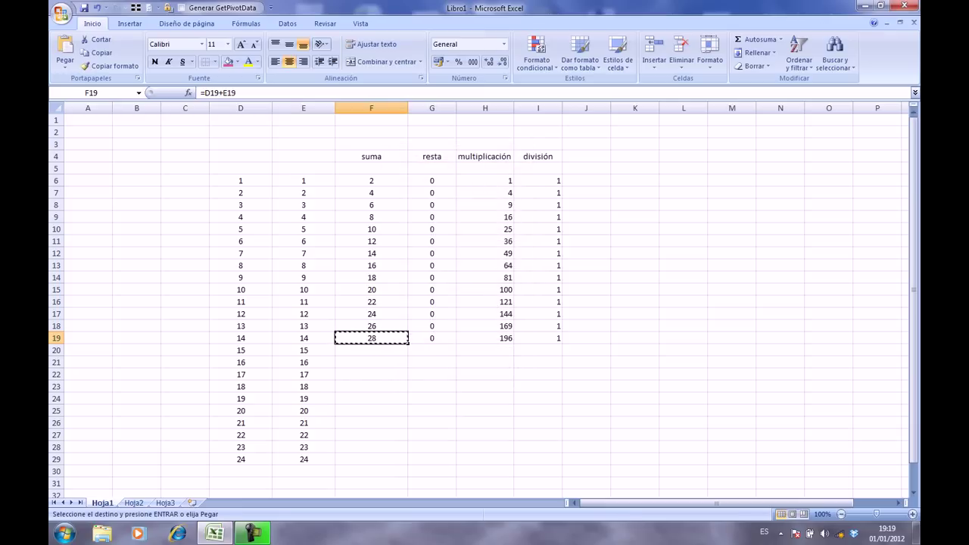
click(371, 459)
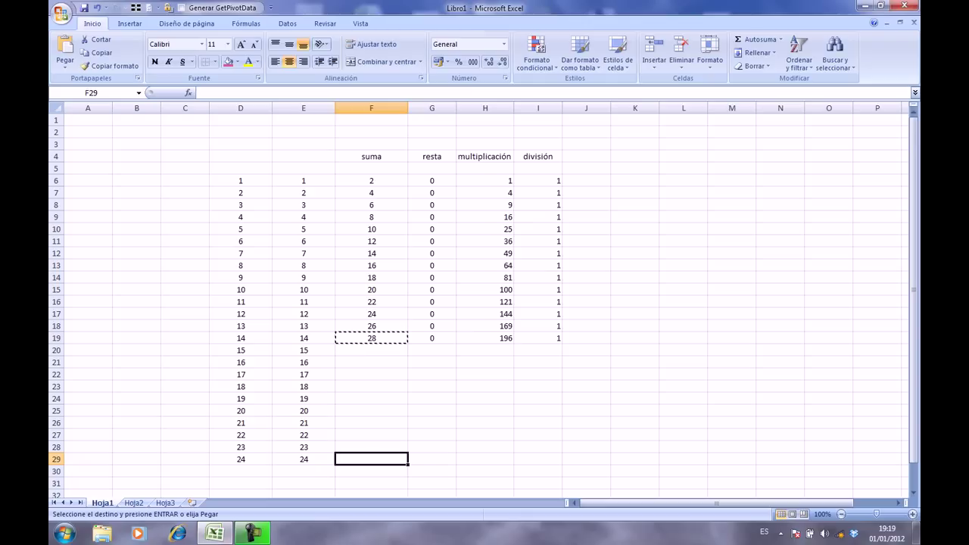
right_click(363, 462)
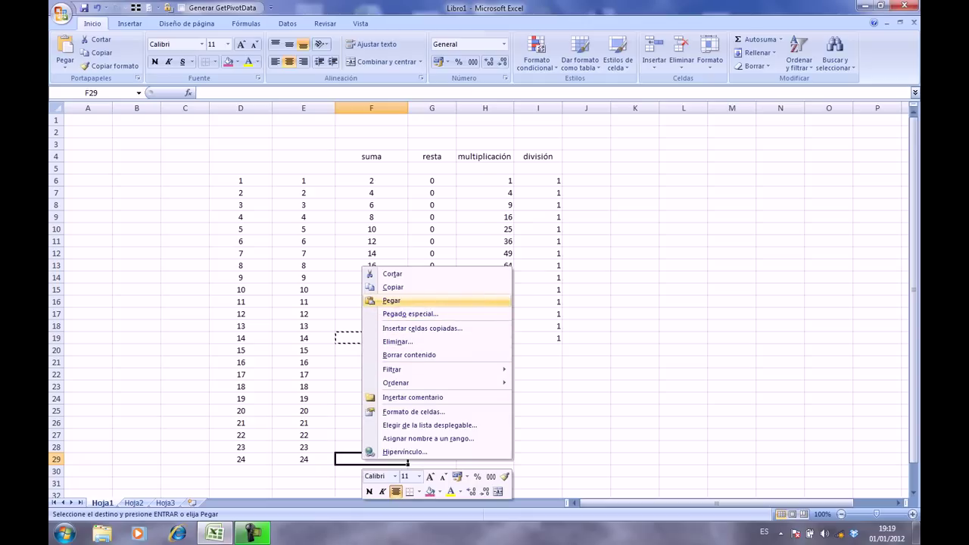
click(391, 300)
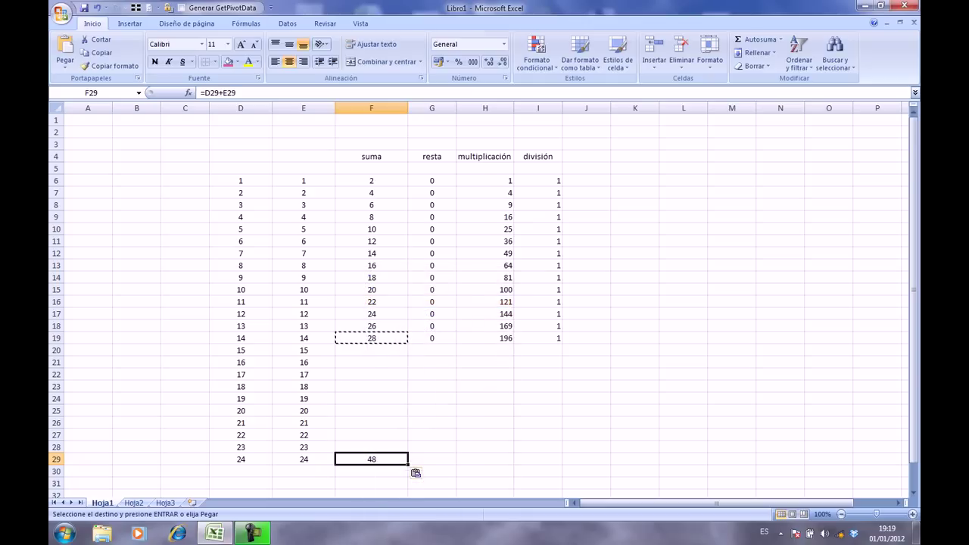
key(Escape)
key(F2)
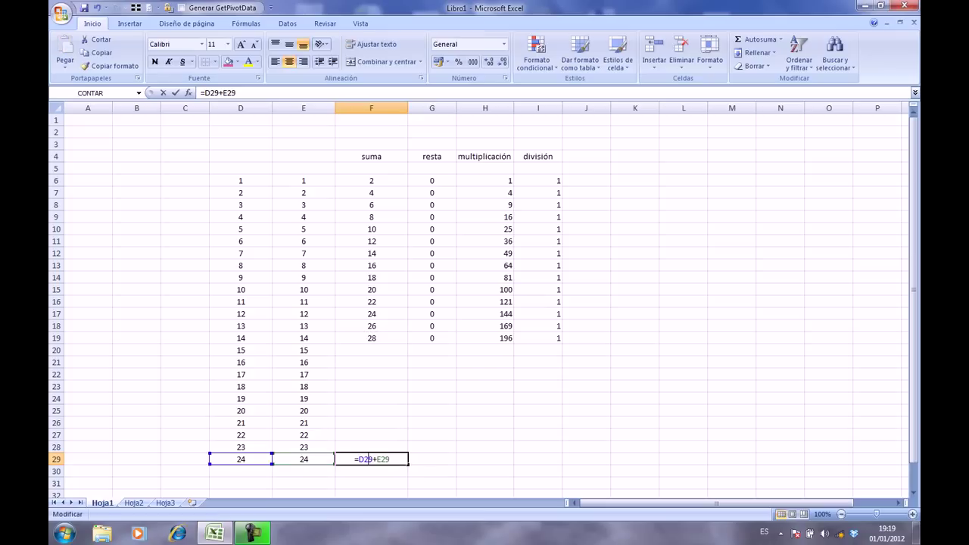
key(Escape)
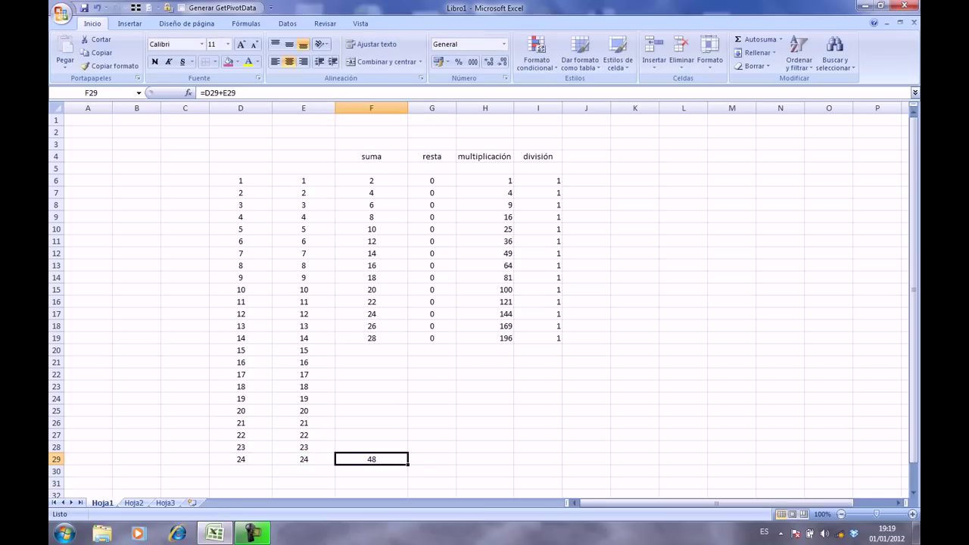
click(432, 435)
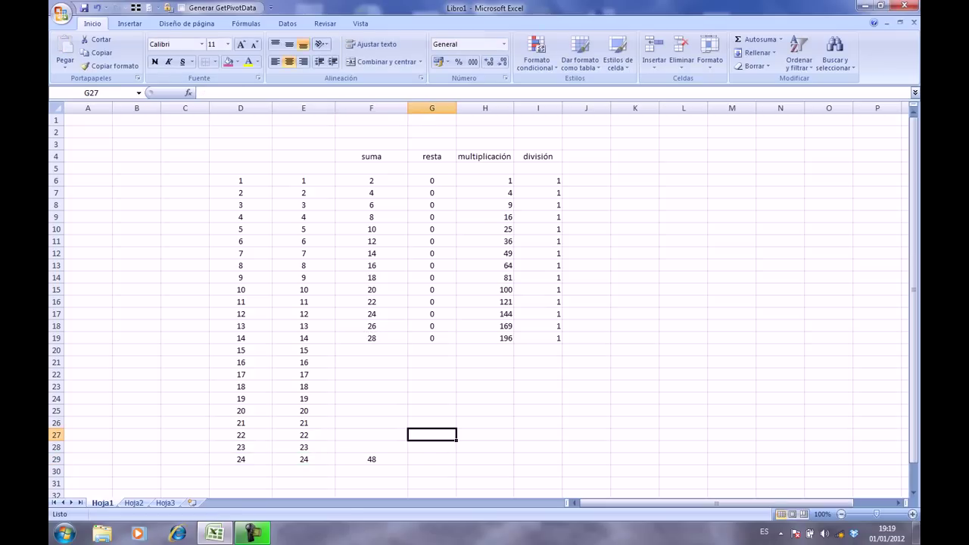
Copy the G19 and H19 formulas into G29 and H29 with Ctrl+C and Ctrl+V
click(431, 337)
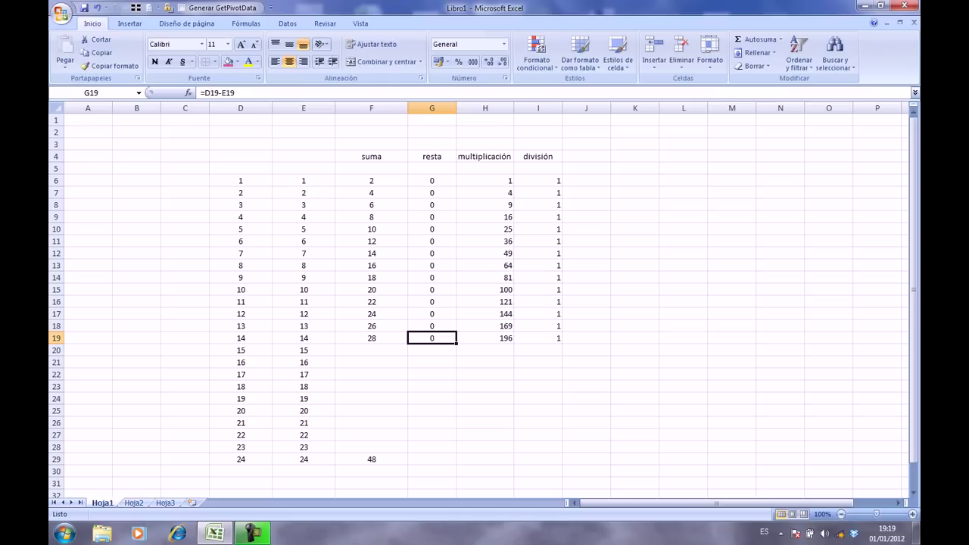
key(ctrl+c)
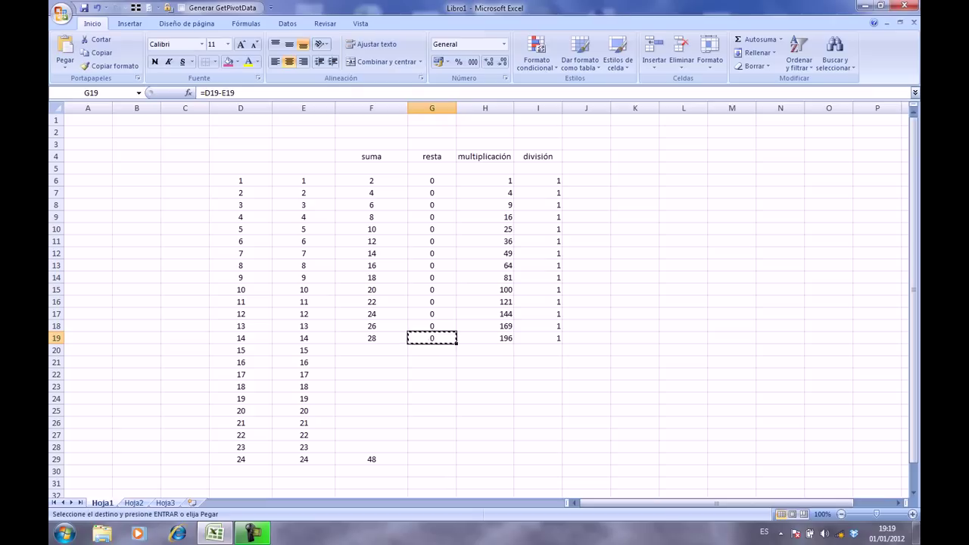
click(432, 458)
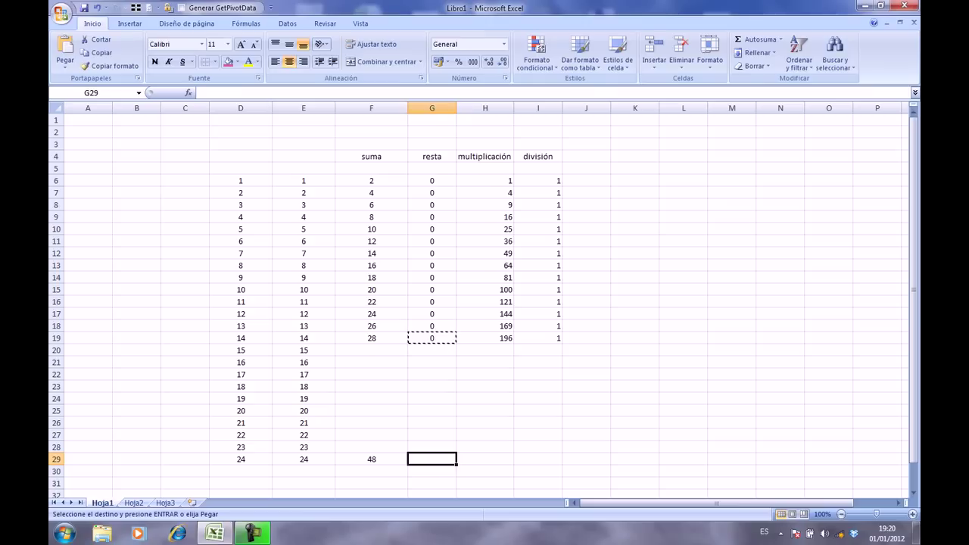
key(ctrl+v)
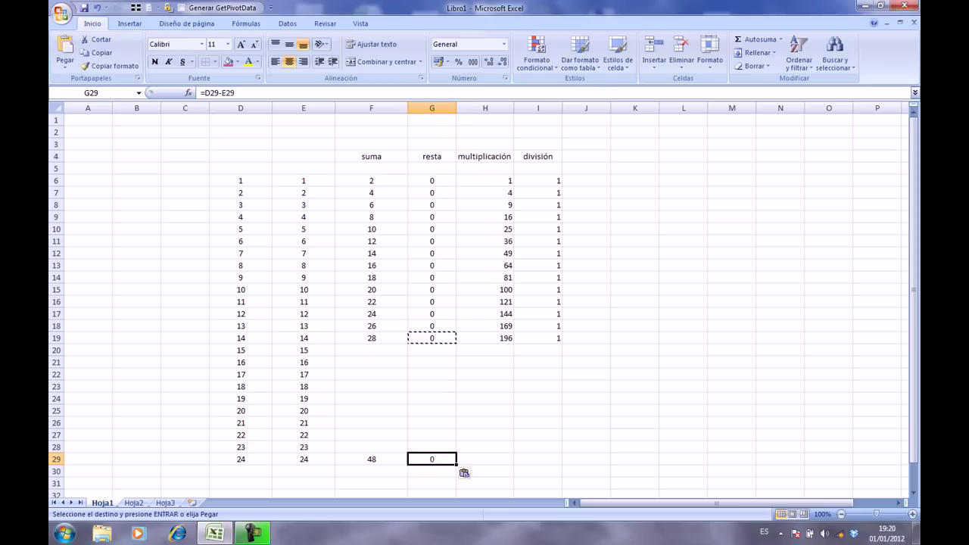
key(Right)
key(Up)
key(Up)
key(Up)
key(Up)
key(Up)
key(Up)
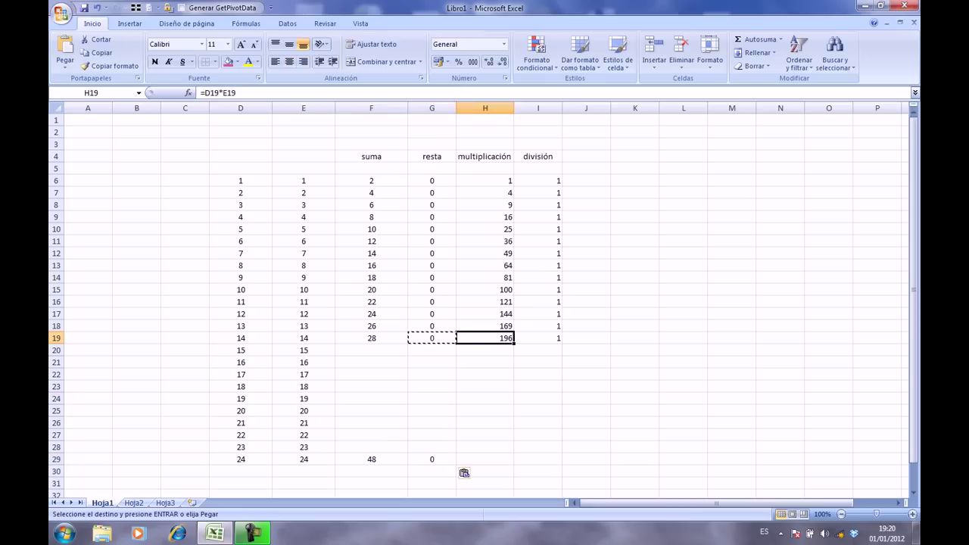
key(ctrl+c)
click(485, 458)
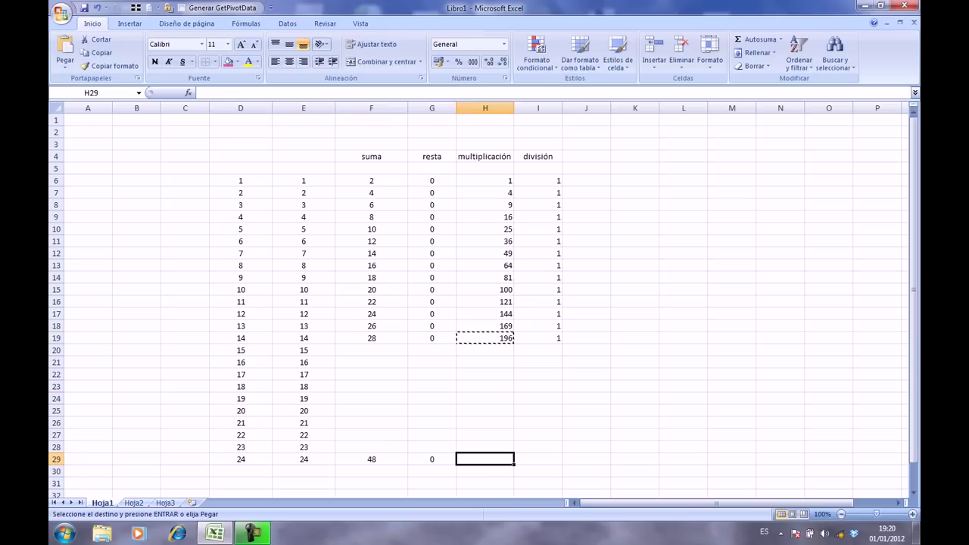
key(ctrl+v)
Copy the I19 quotient formula into I29, giving 1
key(Right)
key(Up)
key(Up)
key(Up)
key(ctrl+c)
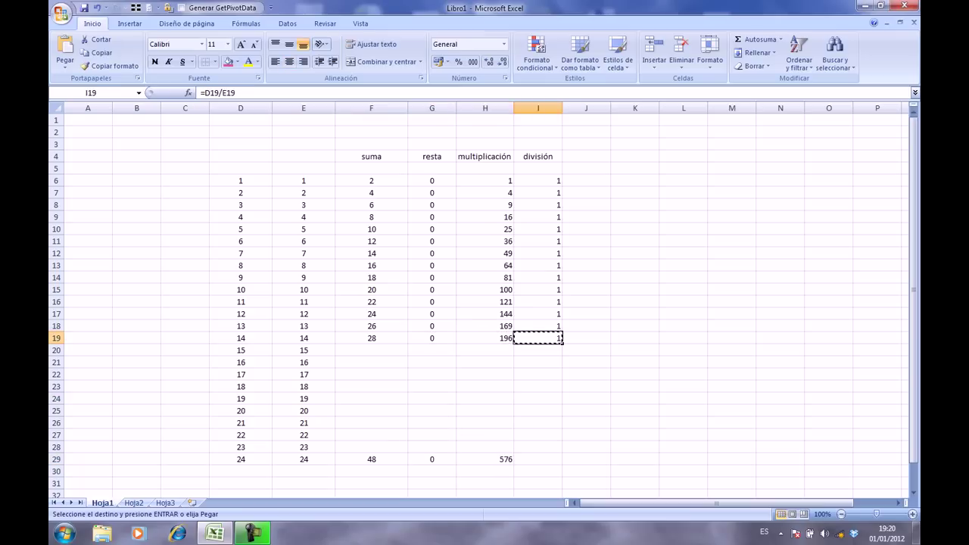
click(537, 458)
key(ctrl+v)
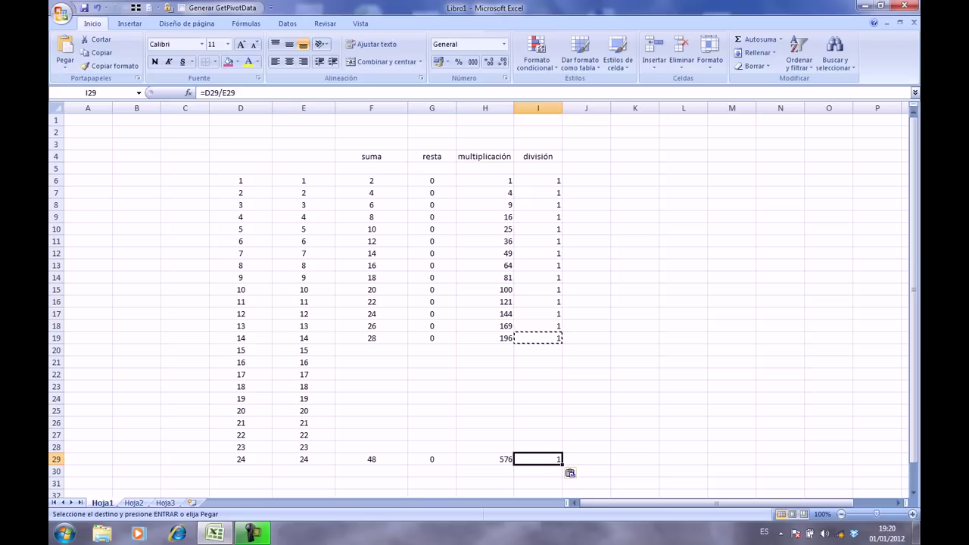
key(Escape)
click(432, 398)
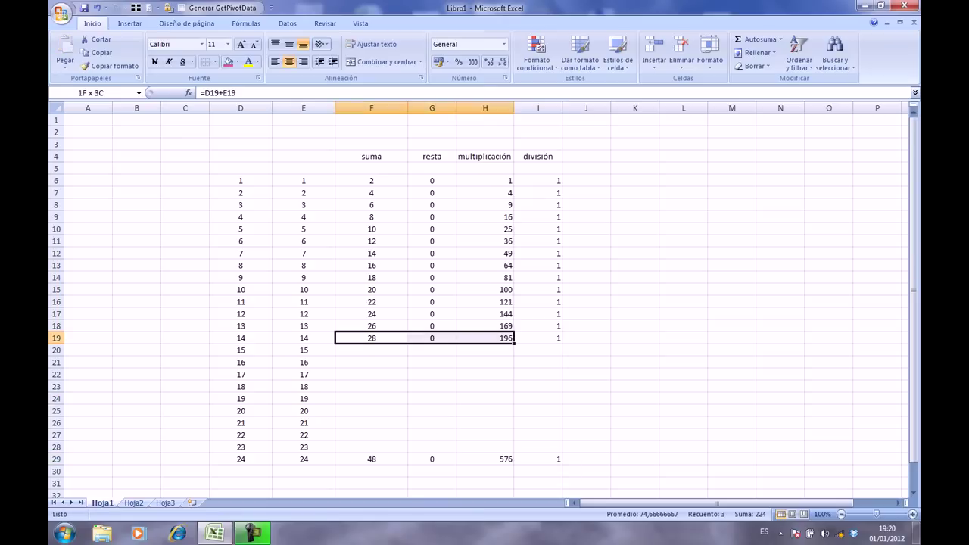
Fill the F19:I19 formulas down through row 28 to complete F6:I29
drag(371, 337, 537, 337)
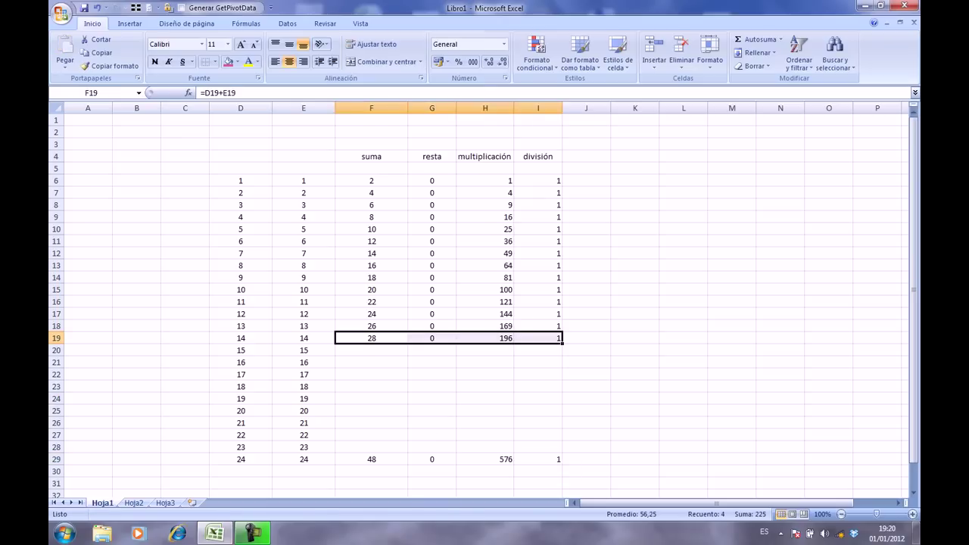
drag(561, 343, 562, 344)
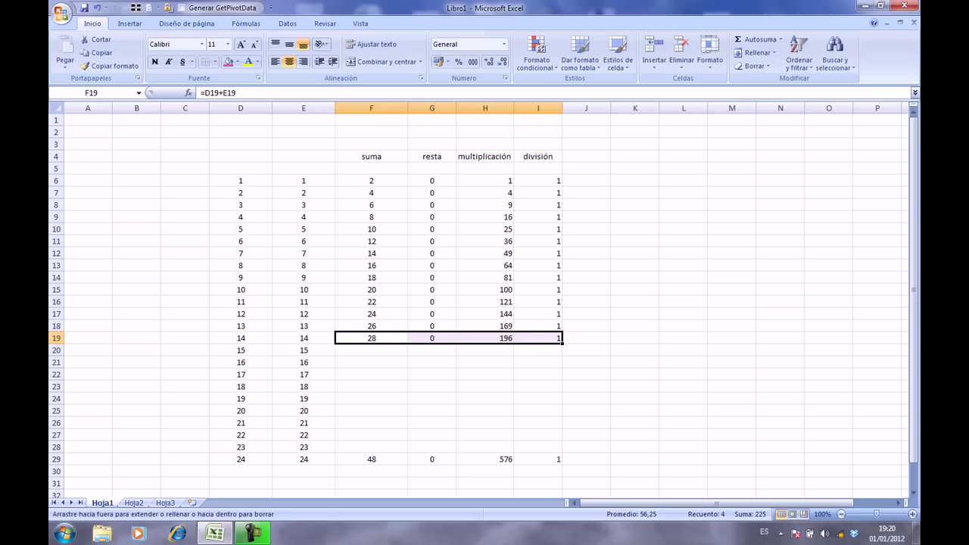
drag(562, 343, 562, 452)
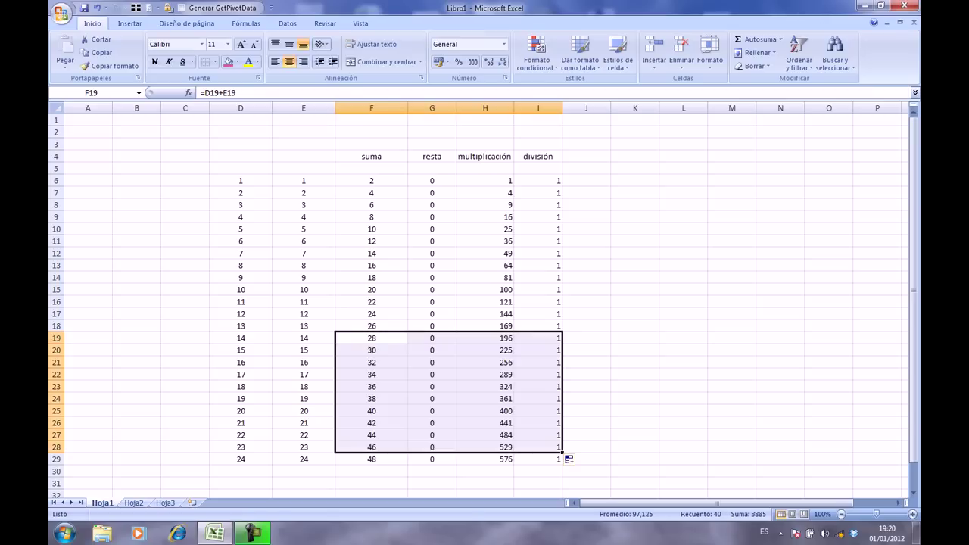
click(634, 265)
click(634, 410)
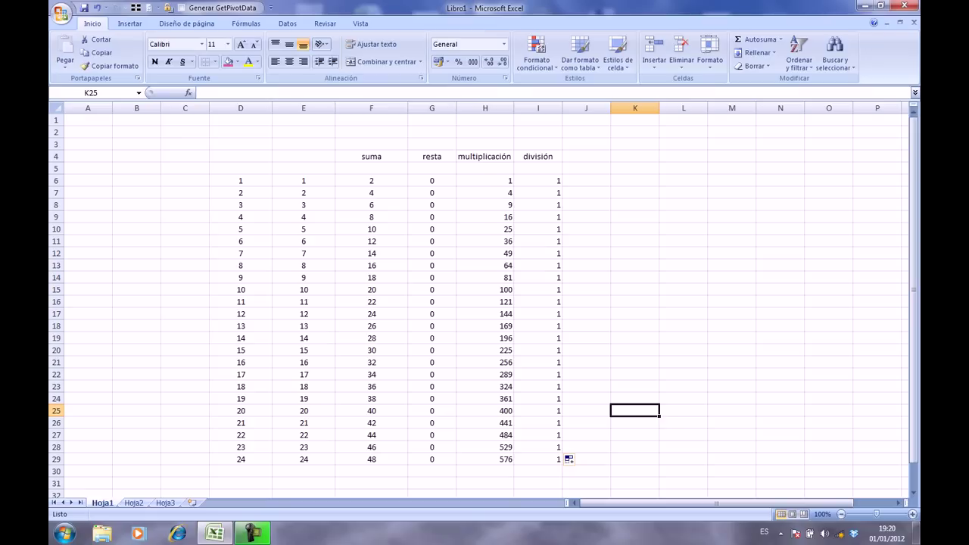
click(60, 156)
Bold the row 4 headers, then select columns D through H and open Buscar y reemplazar
key(ctrl+n)
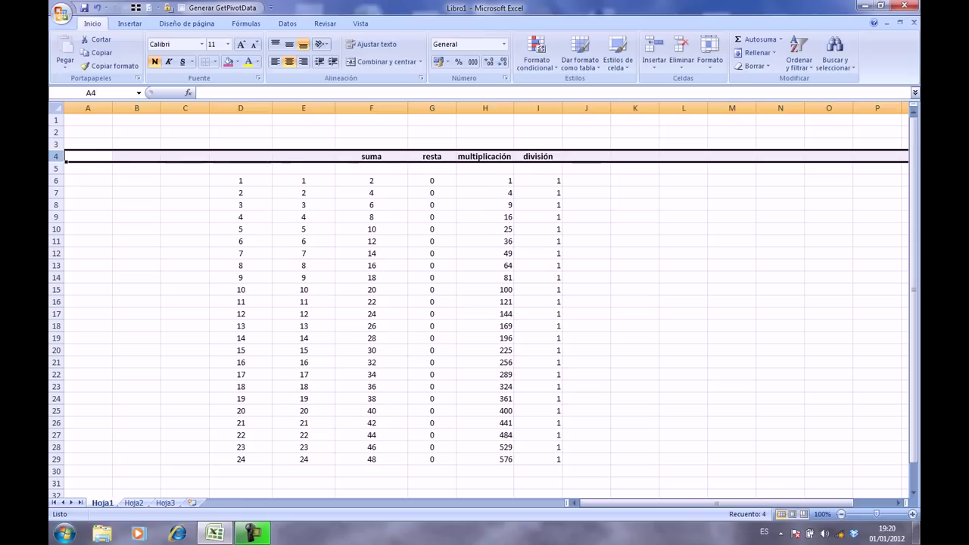
click(634, 325)
drag(241, 108, 541, 107)
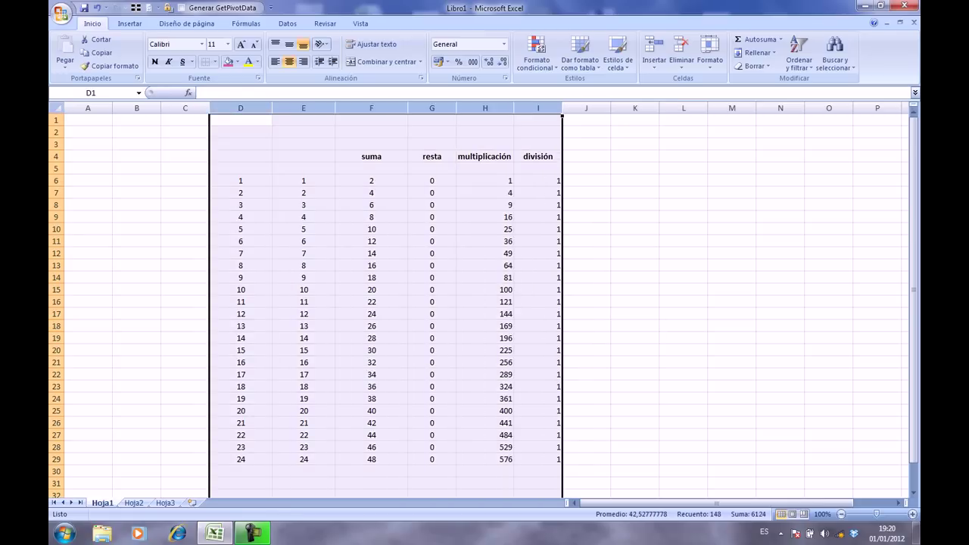
key(ctrl+b)
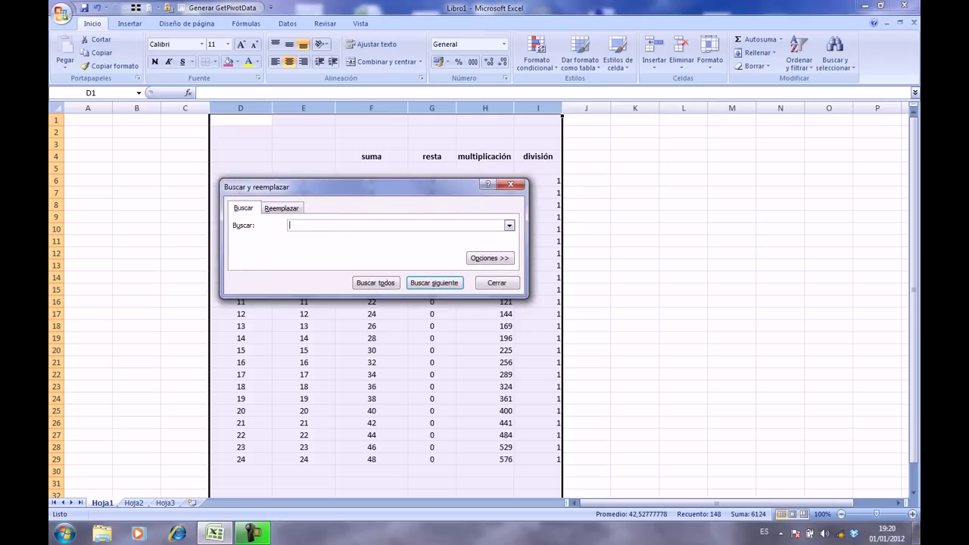
Search the sheet for 26 and step through each match with Buscar siguiente
text(26)
drag(303, 187, 365, 93)
key(Return)
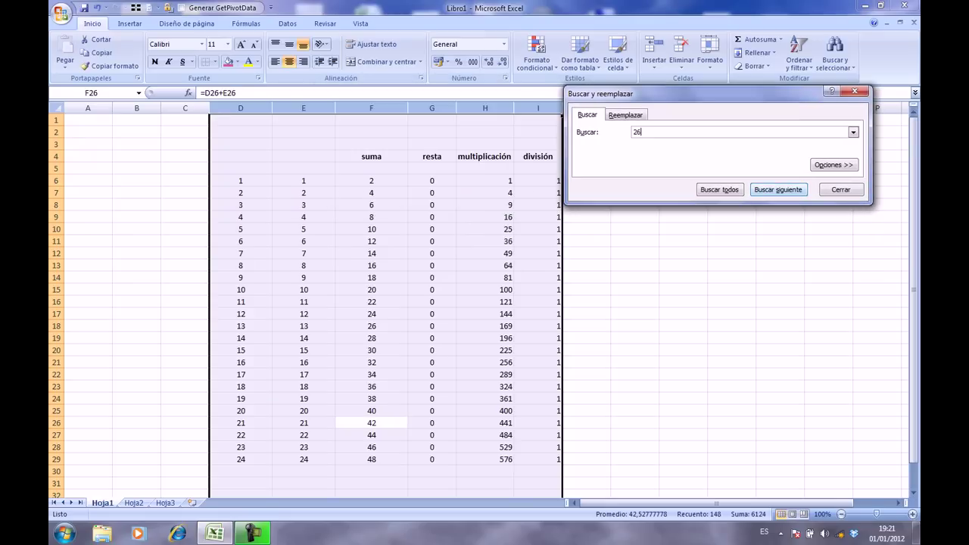
key(Return)
key(Return)
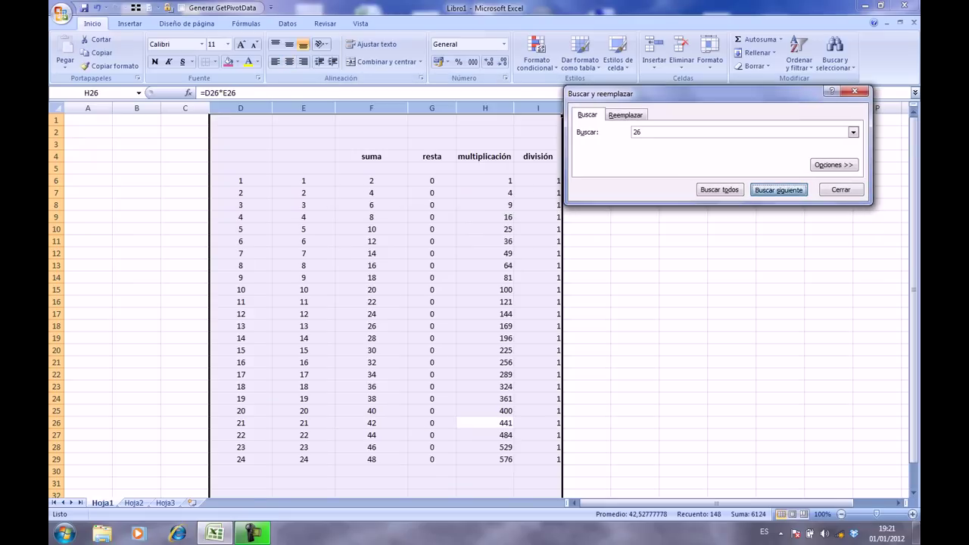
key(Return)
key(Return)
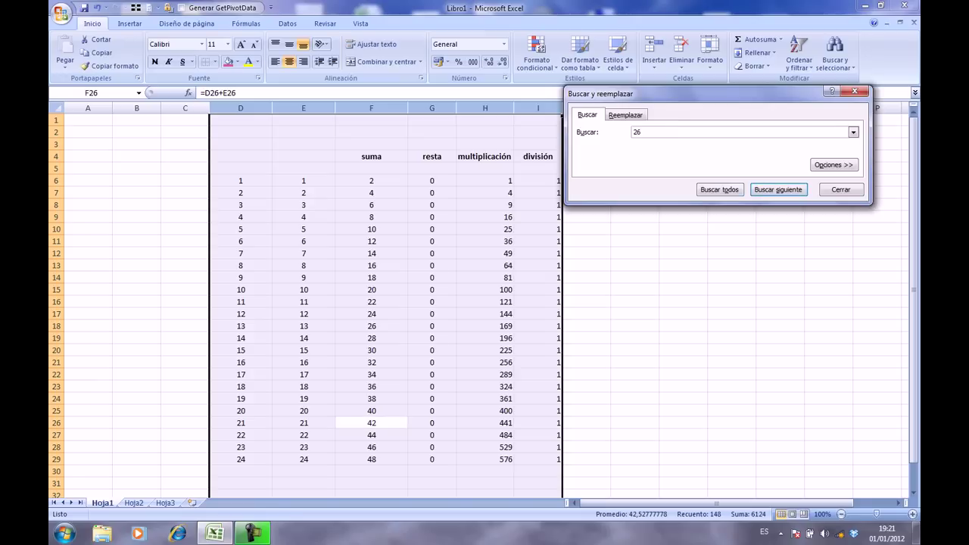
key(Return)
key(Return)
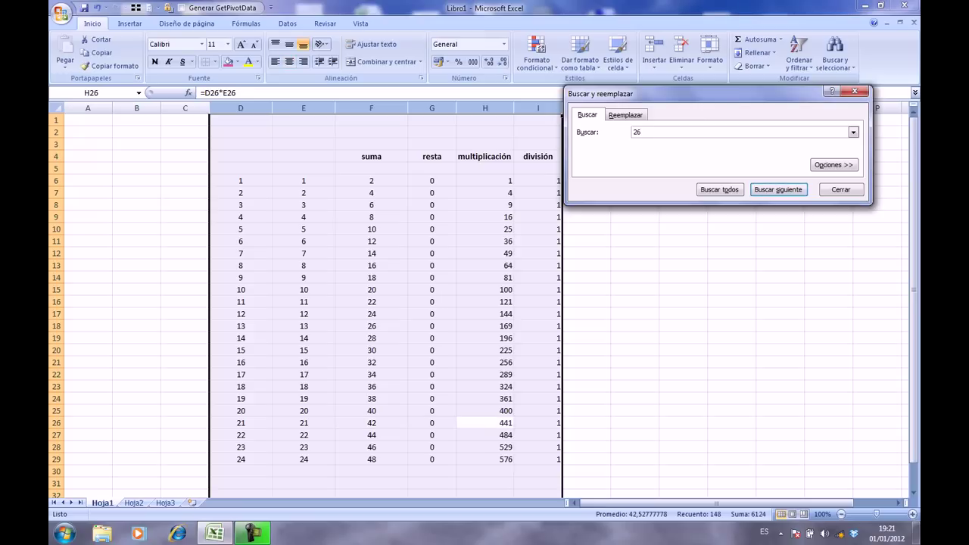
Inspect the =D26*E26 formula in cell H26 and leave it unchanged
double_click(485, 422)
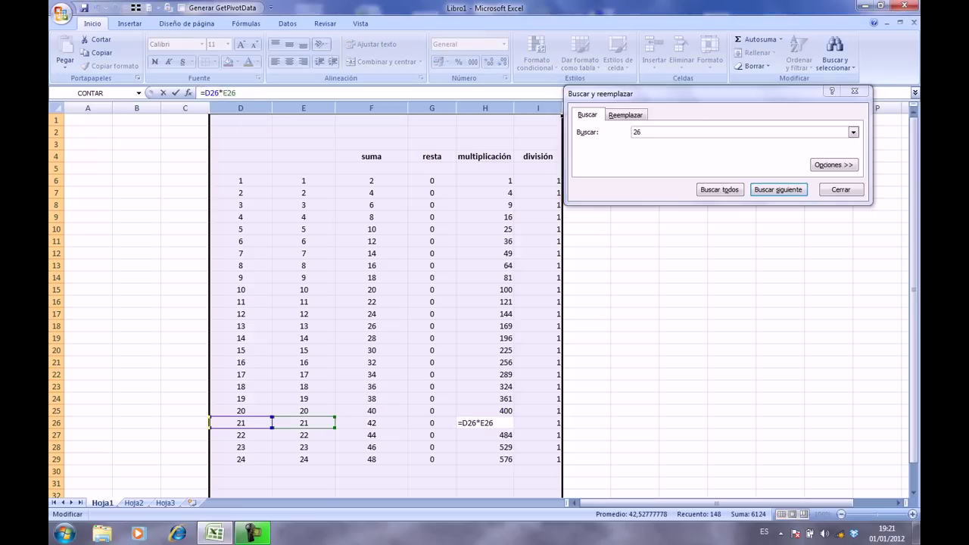
drag(200, 92, 236, 92)
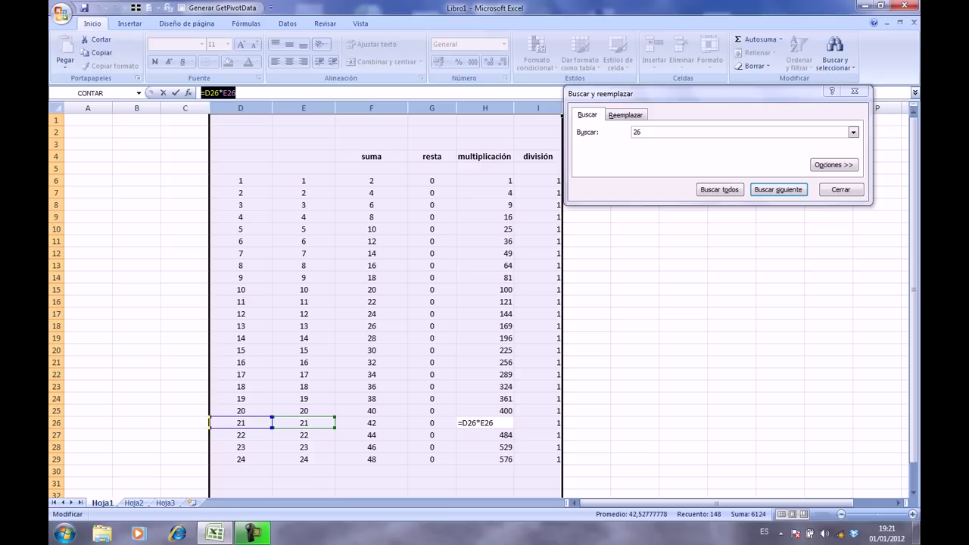
click(634, 349)
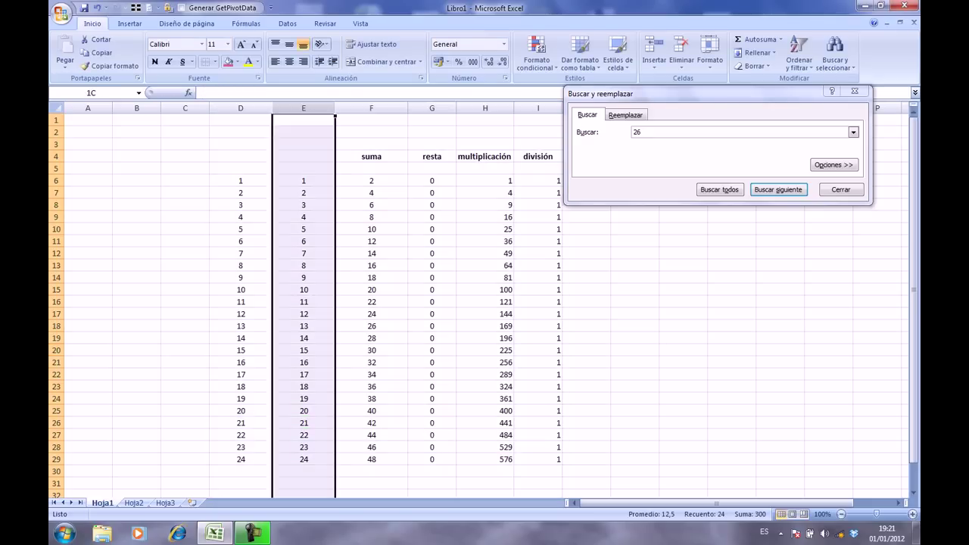
Search columns D and E for 13, cycling between the matches in D18 and E18
drag(304, 108, 241, 109)
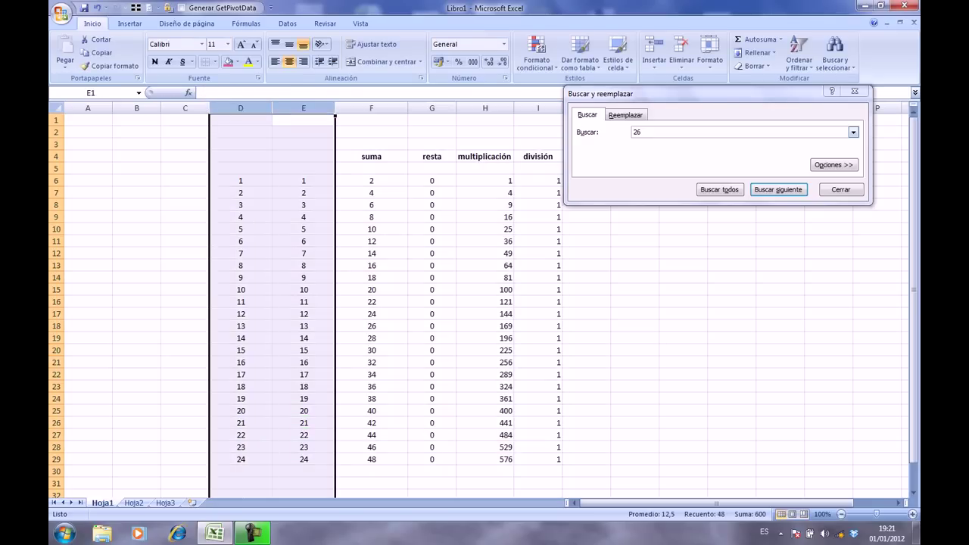
click(854, 91)
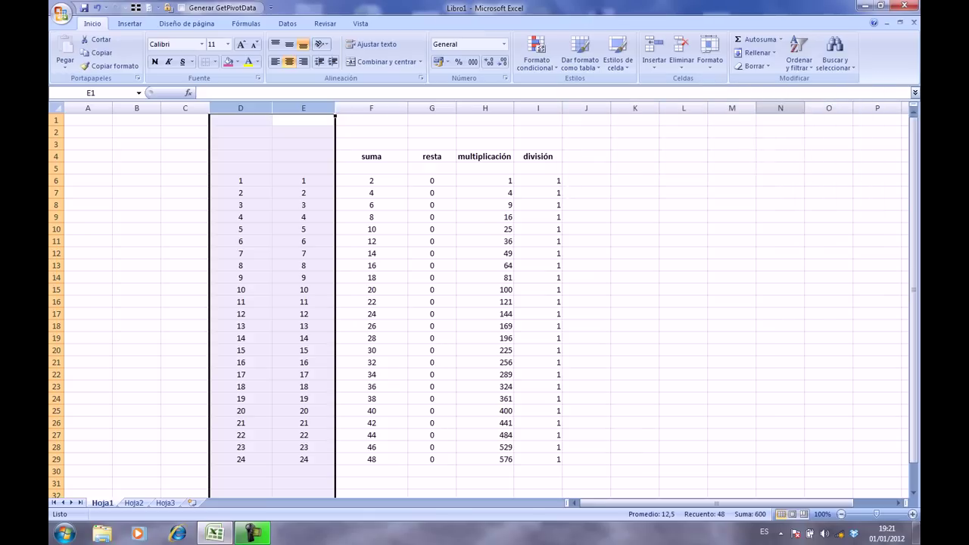
key(ctrl+b)
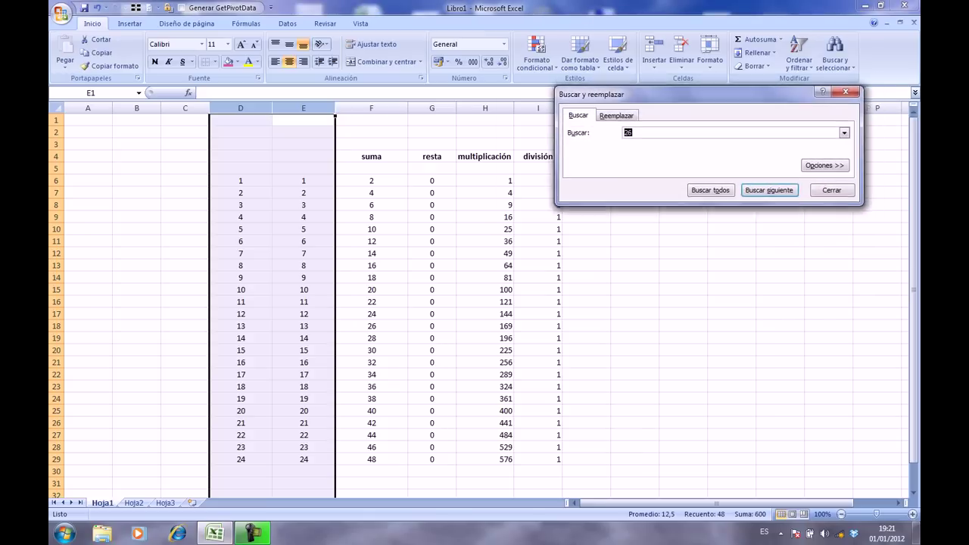
text(13)
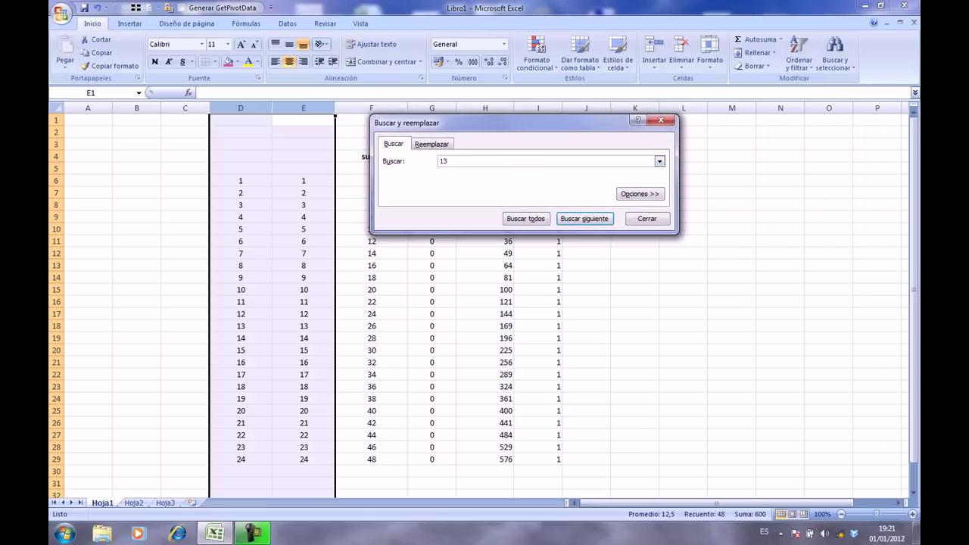
key(Return)
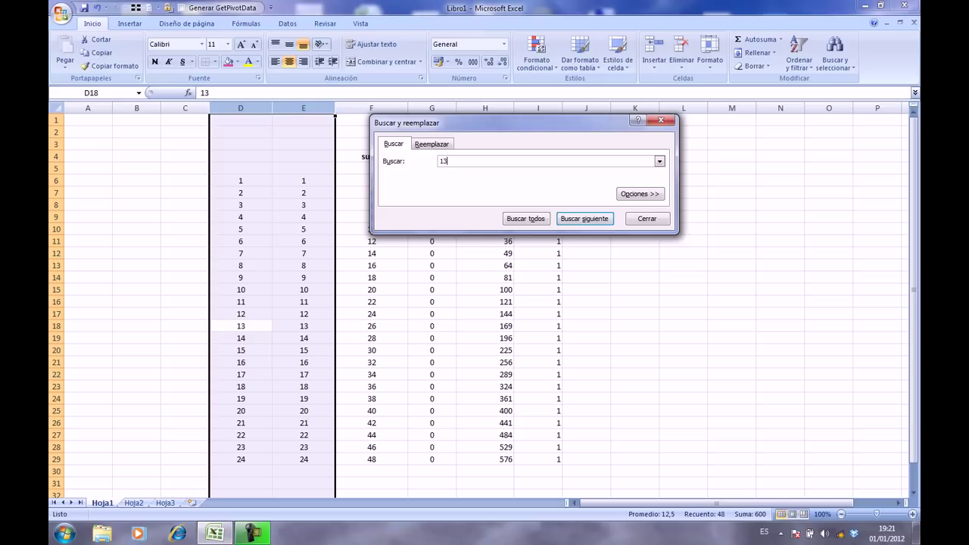
key(Return)
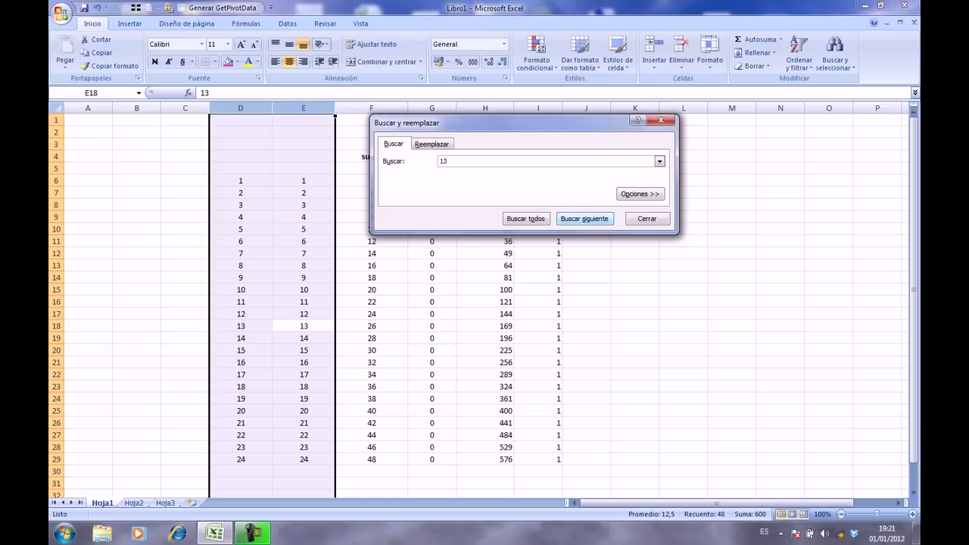
key(Return)
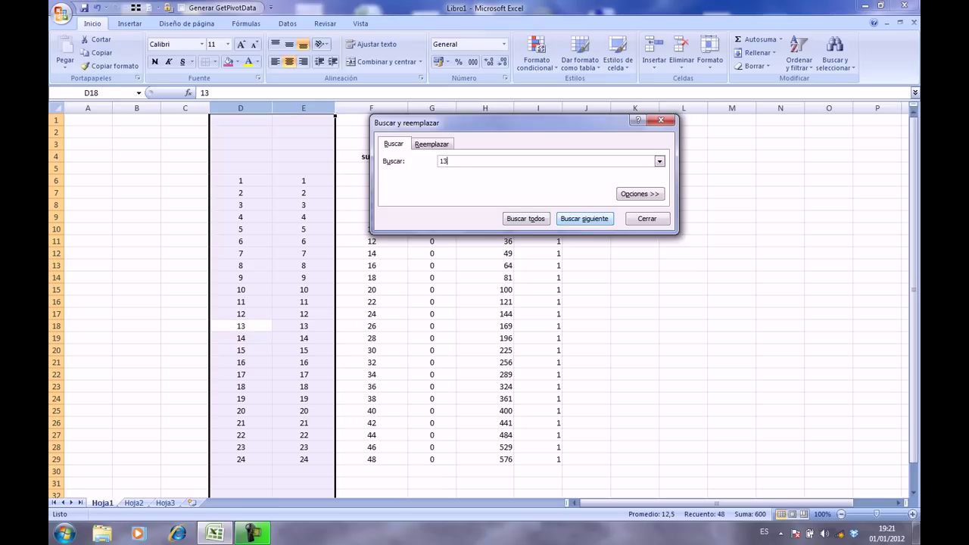
key(Return)
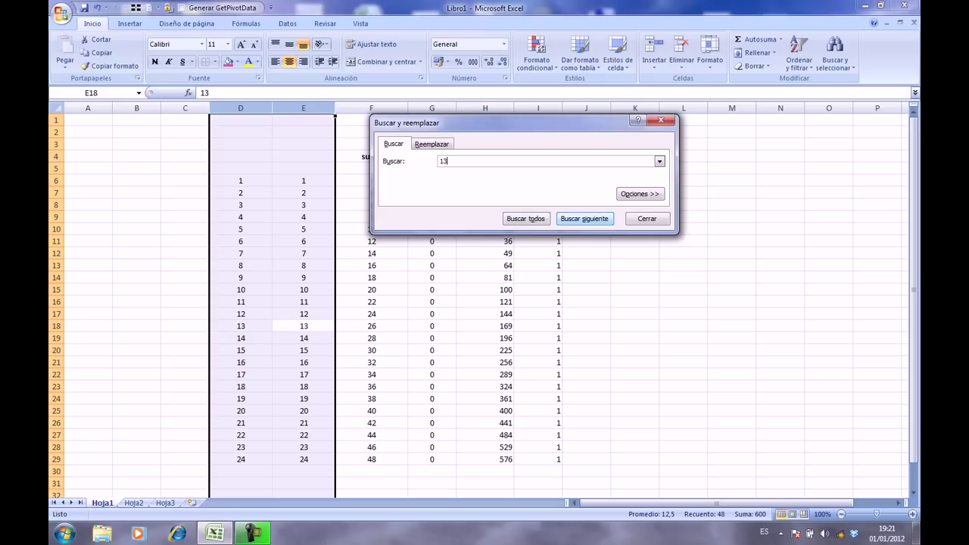
Close the search dialog and reselect columns D and E to limit the next search
click(660, 119)
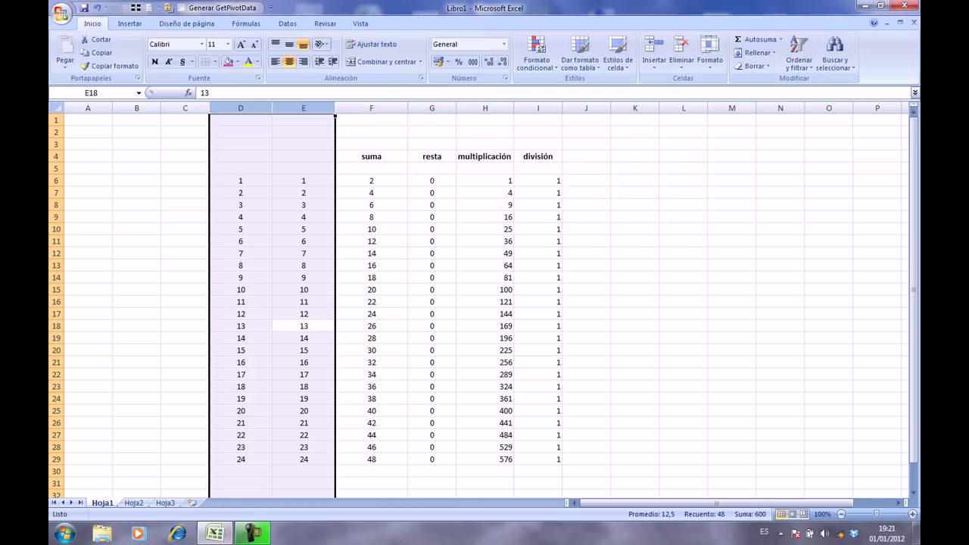
click(731, 386)
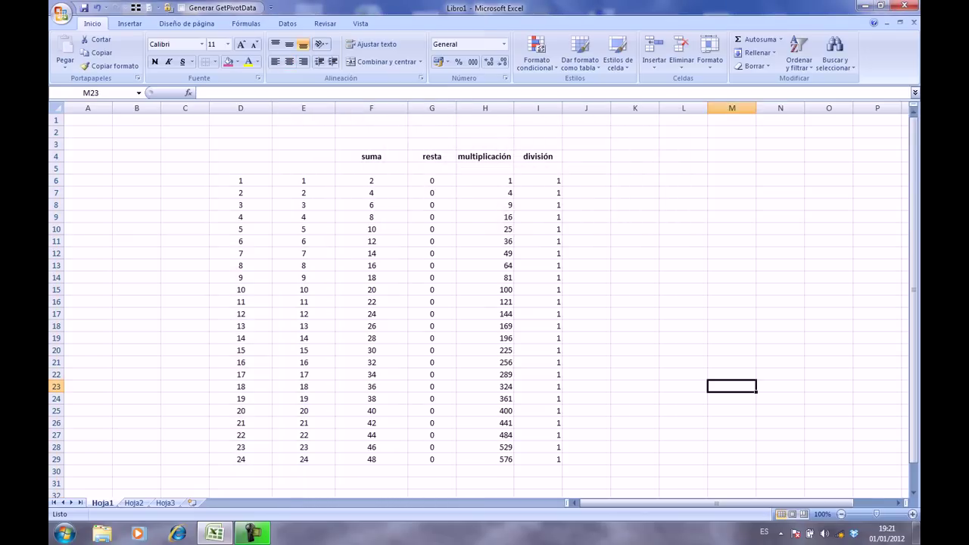
drag(240, 108, 304, 108)
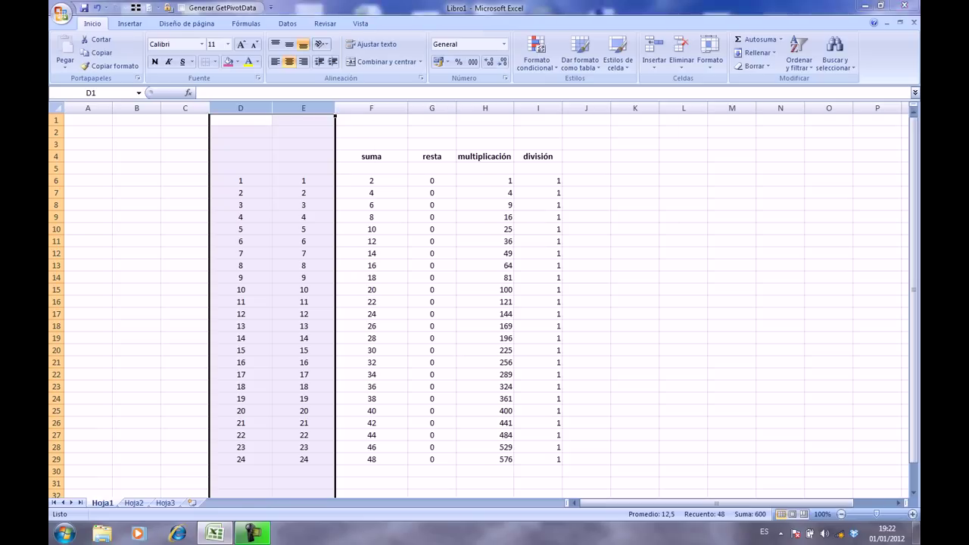
Replace all 13s in columns D and E with 32, confirming the 2 replacements
key(ctrl+b)
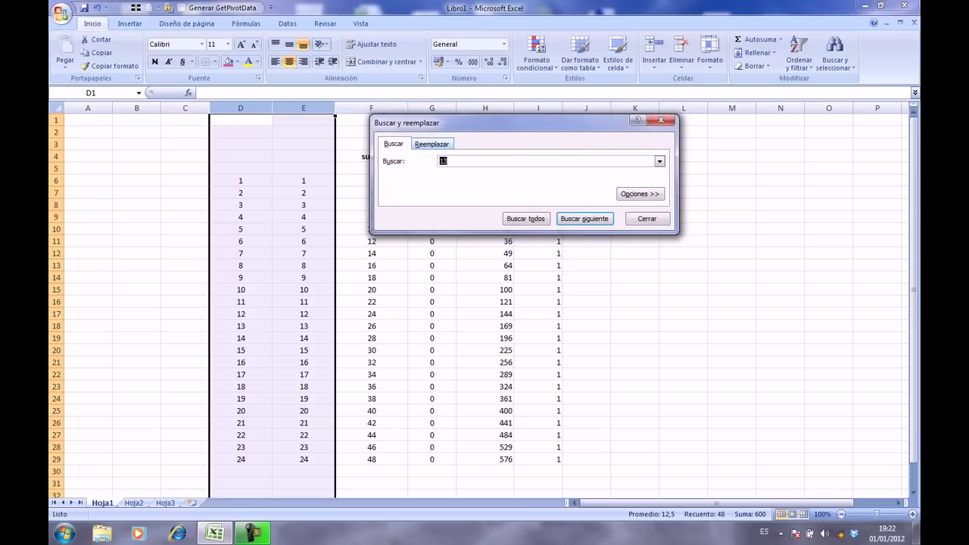
key(ctrl+l)
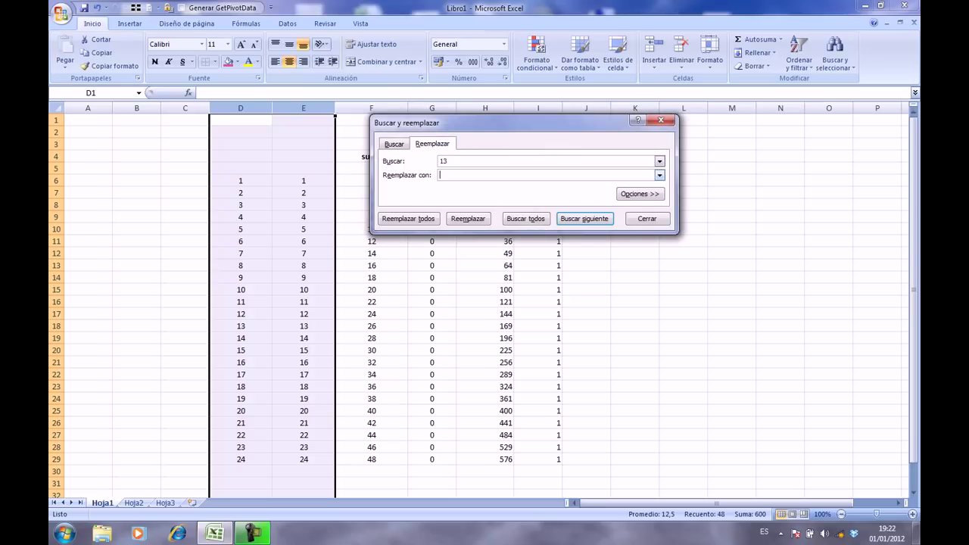
text(3)
text(2)
click(408, 218)
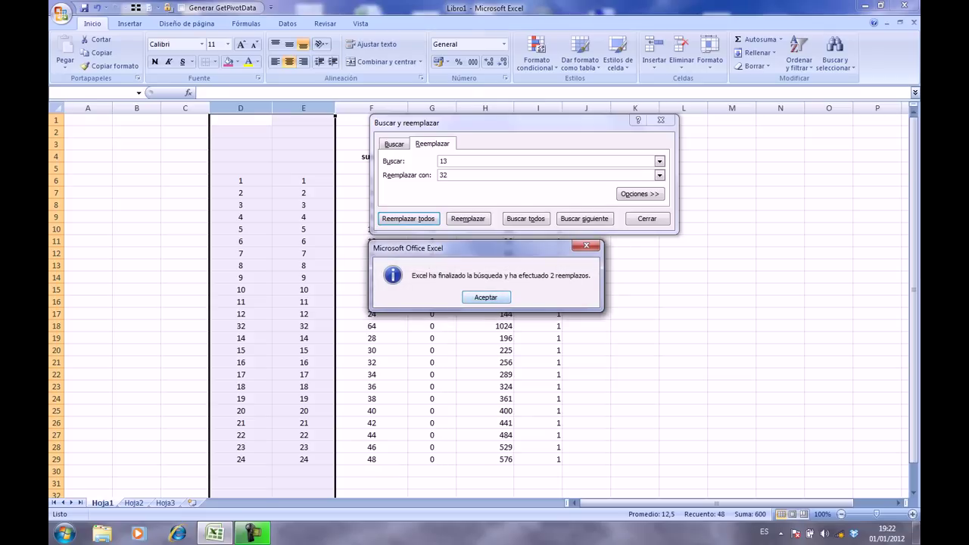
key(Return)
key(Escape)
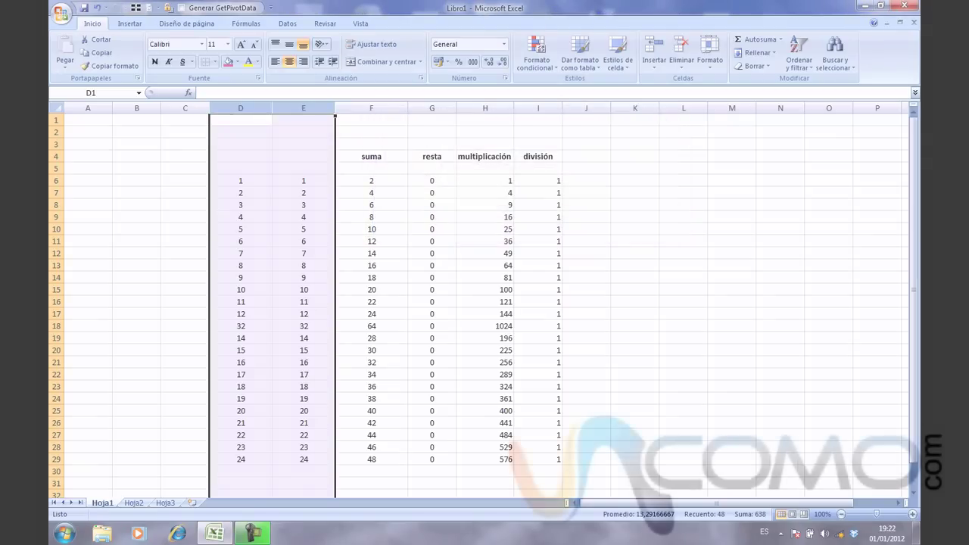